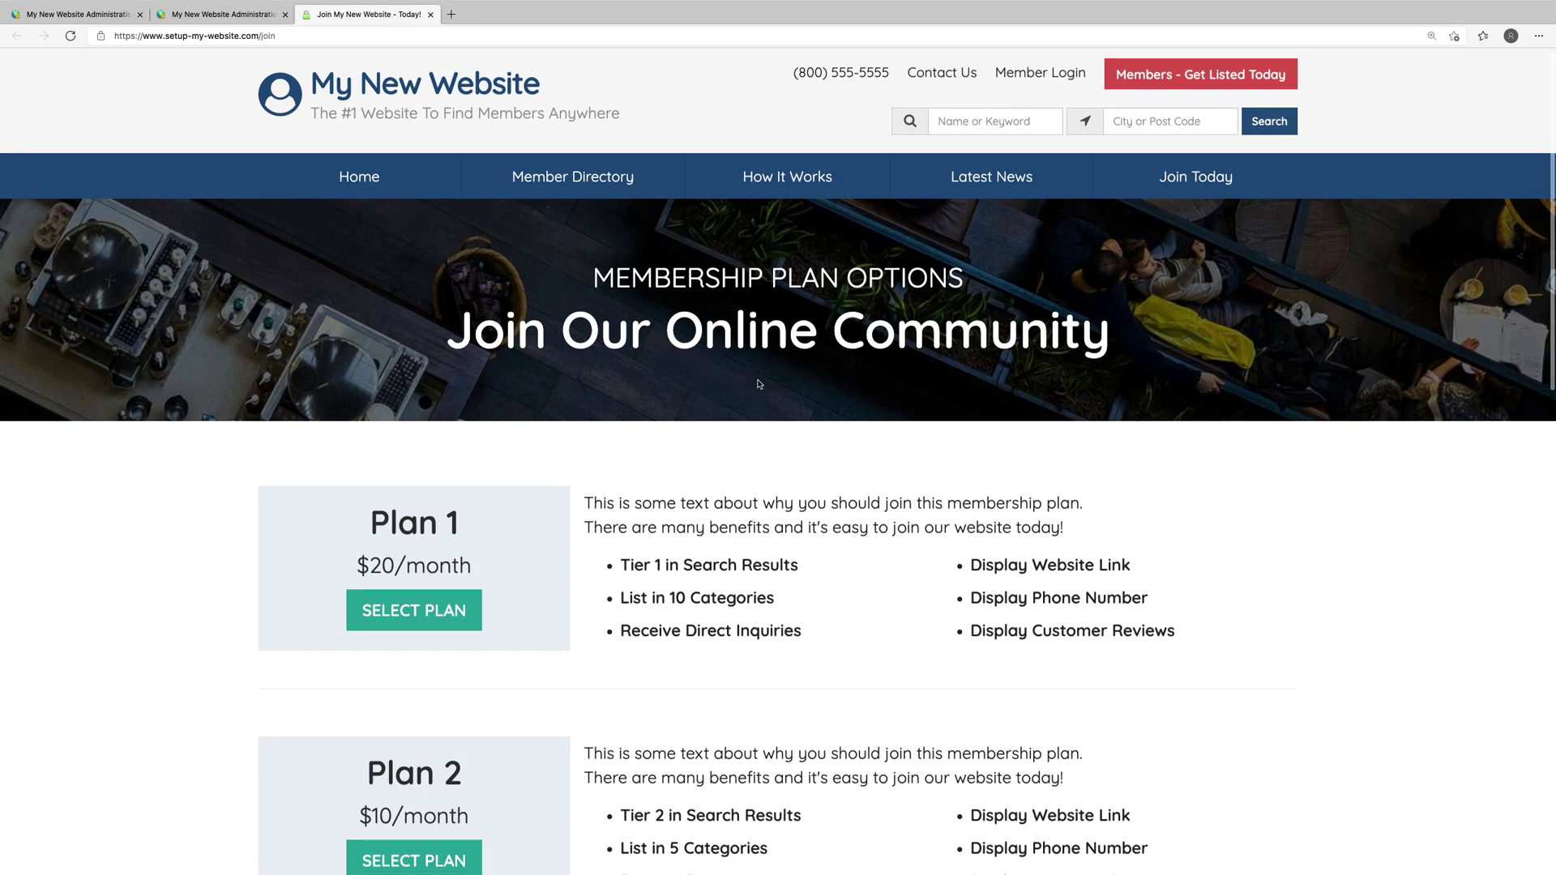
From the admin dashboard, open the Pricing Page (join) in the Web Page Builder editor
{"action": "scroll", "coordinate": [759, 384], "scroll_direction": "down", "scroll_amount": 5}
{"action": "scroll", "coordinate": [759, 383], "scroll_direction": "down", "scroll_amount": 6}
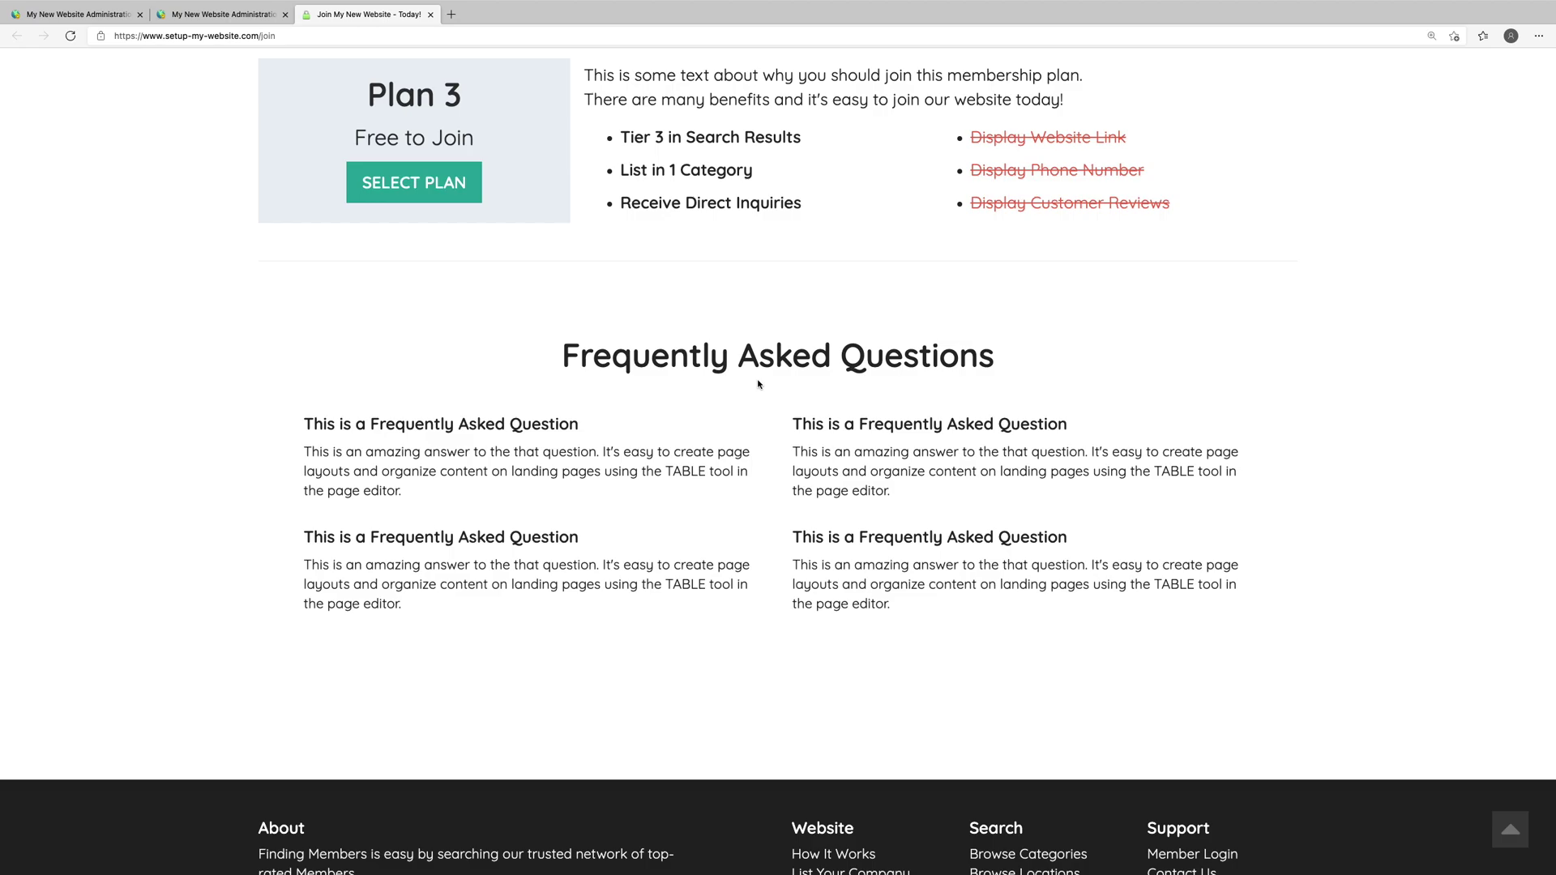
{"action": "scroll", "coordinate": [759, 383], "scroll_direction": "up", "scroll_amount": 11}
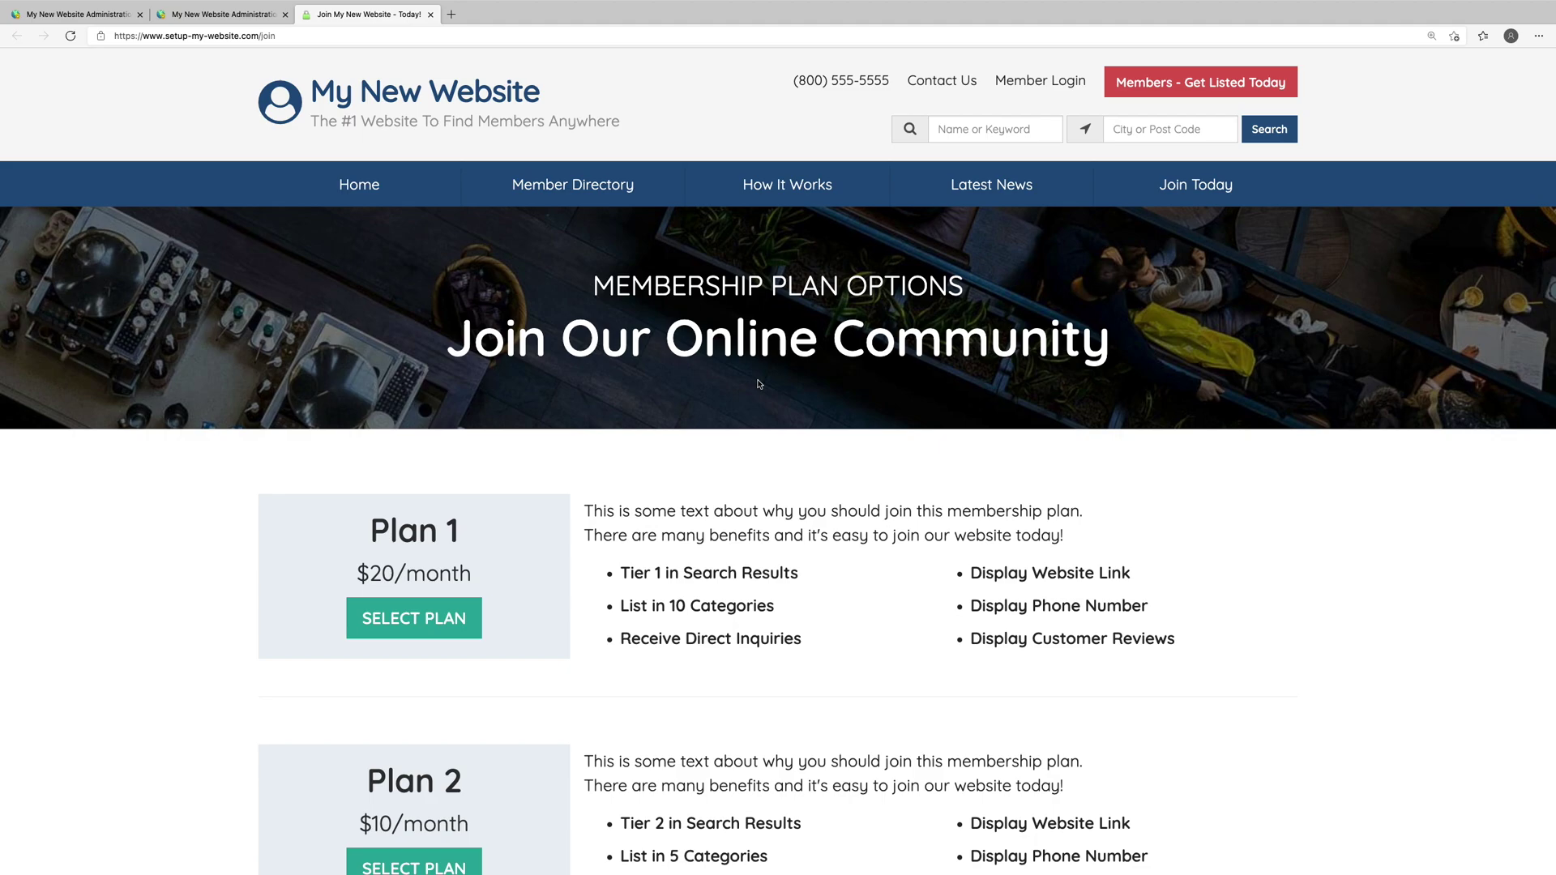
{"action": "left_click", "coordinate": [232, 17]}
{"action": "mouse_move", "coordinate": [73, 183]}
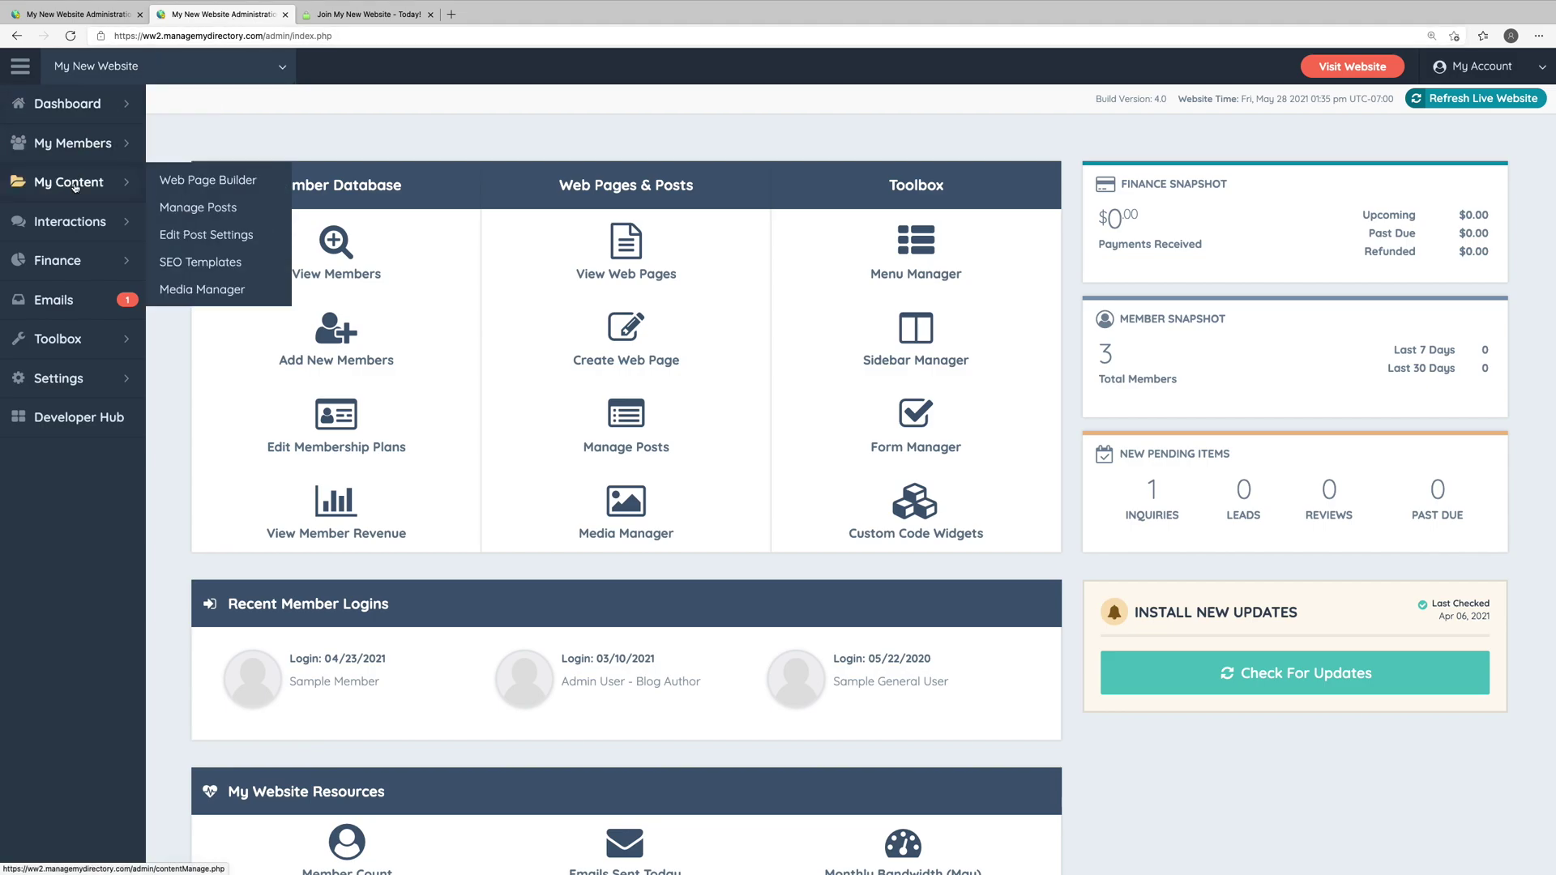
{"action": "left_click", "coordinate": [188, 183]}
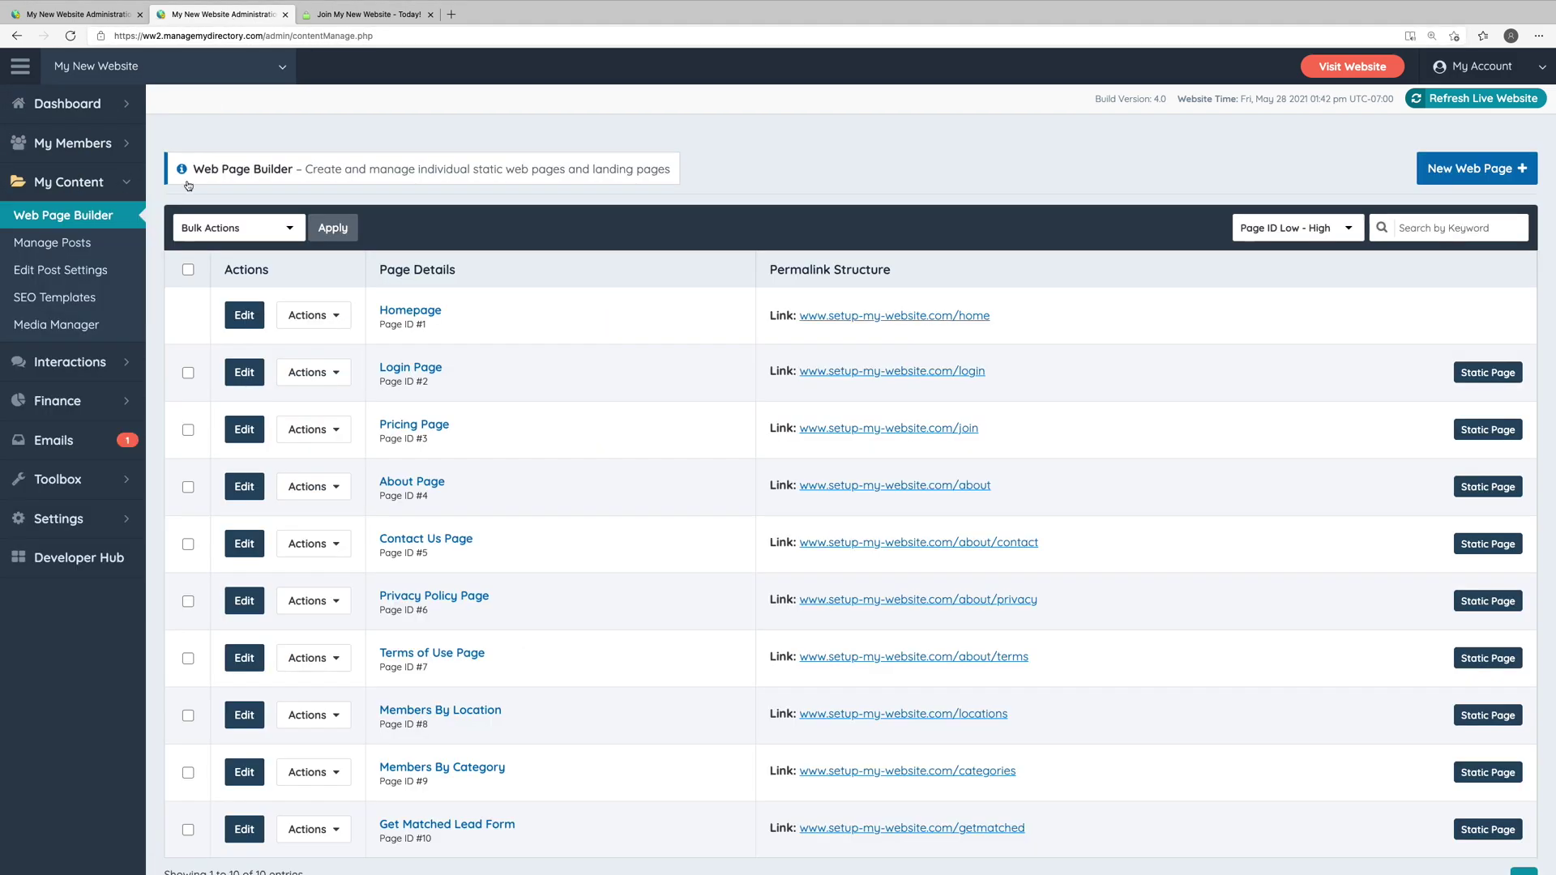
{"action": "left_click", "coordinate": [253, 432]}
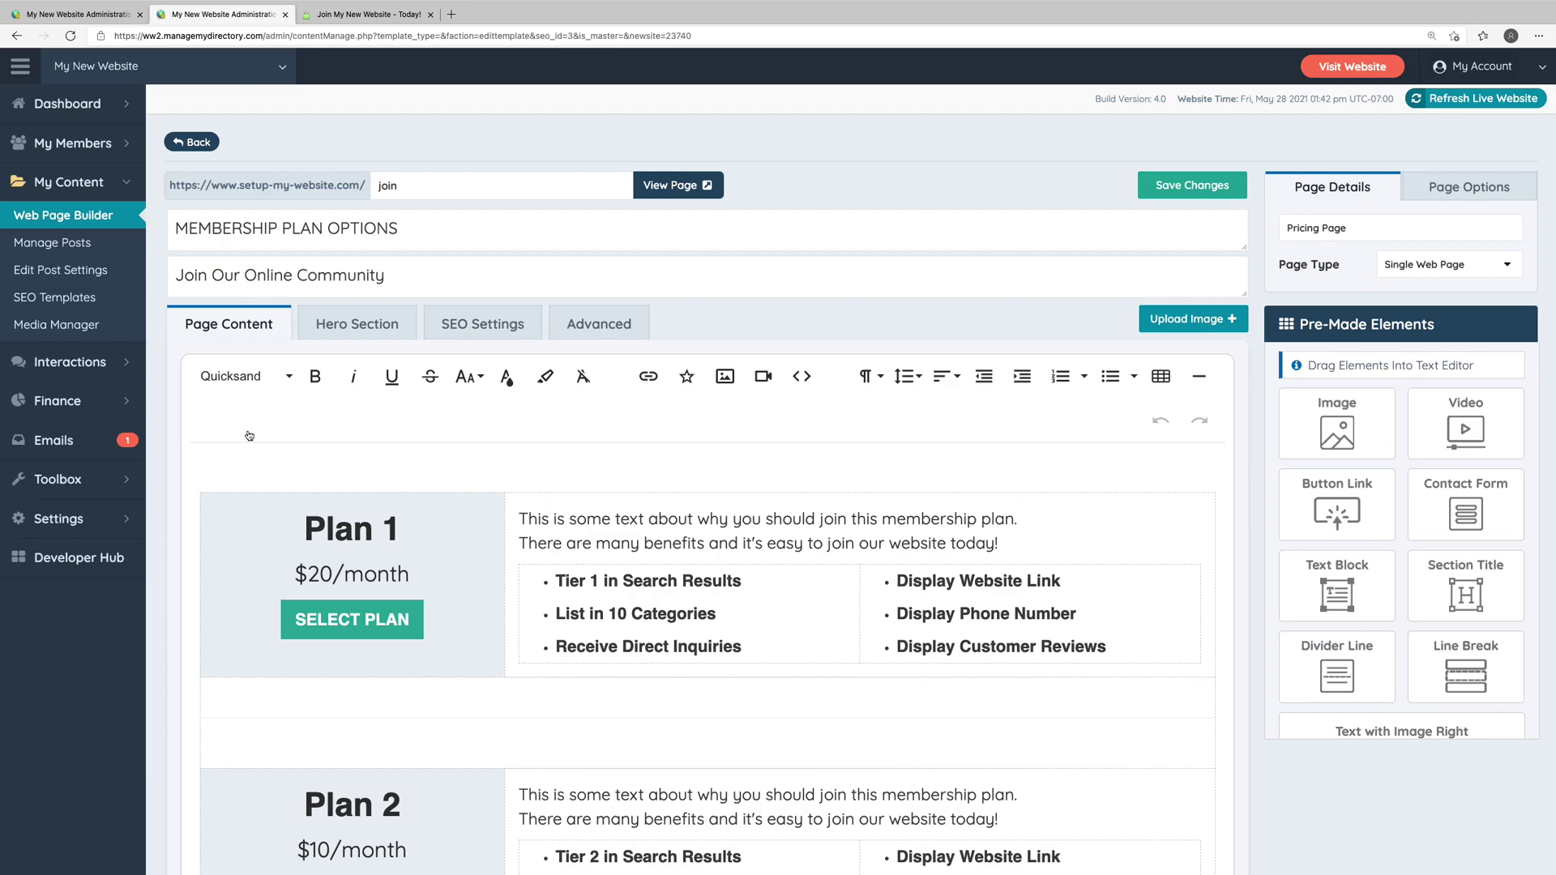
{"action": "left_click", "coordinate": [448, 186]}
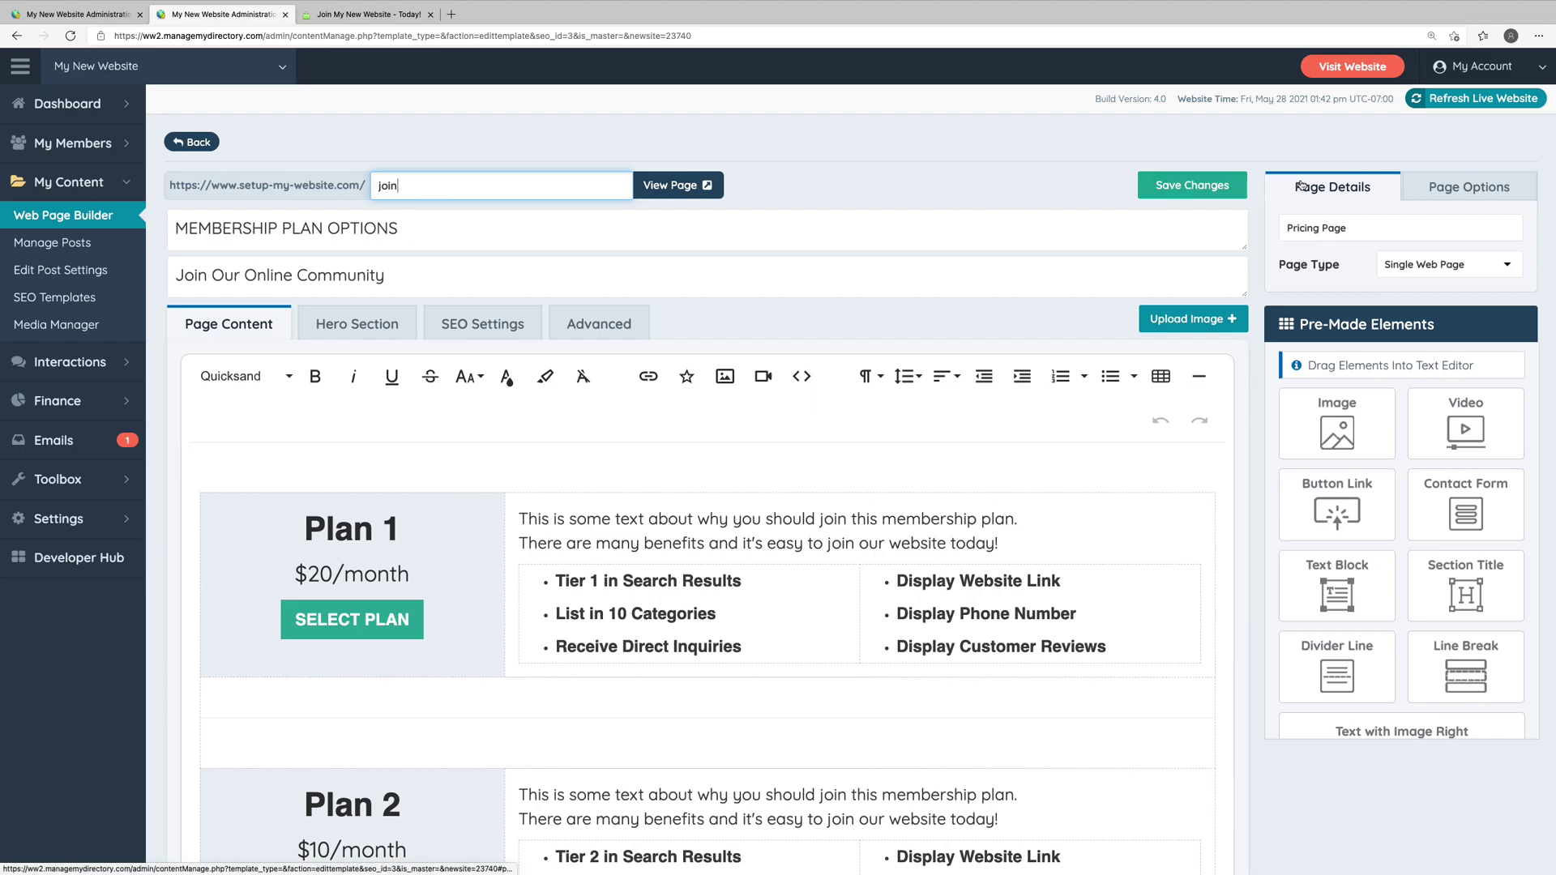
{"action": "left_click", "coordinate": [1461, 185]}
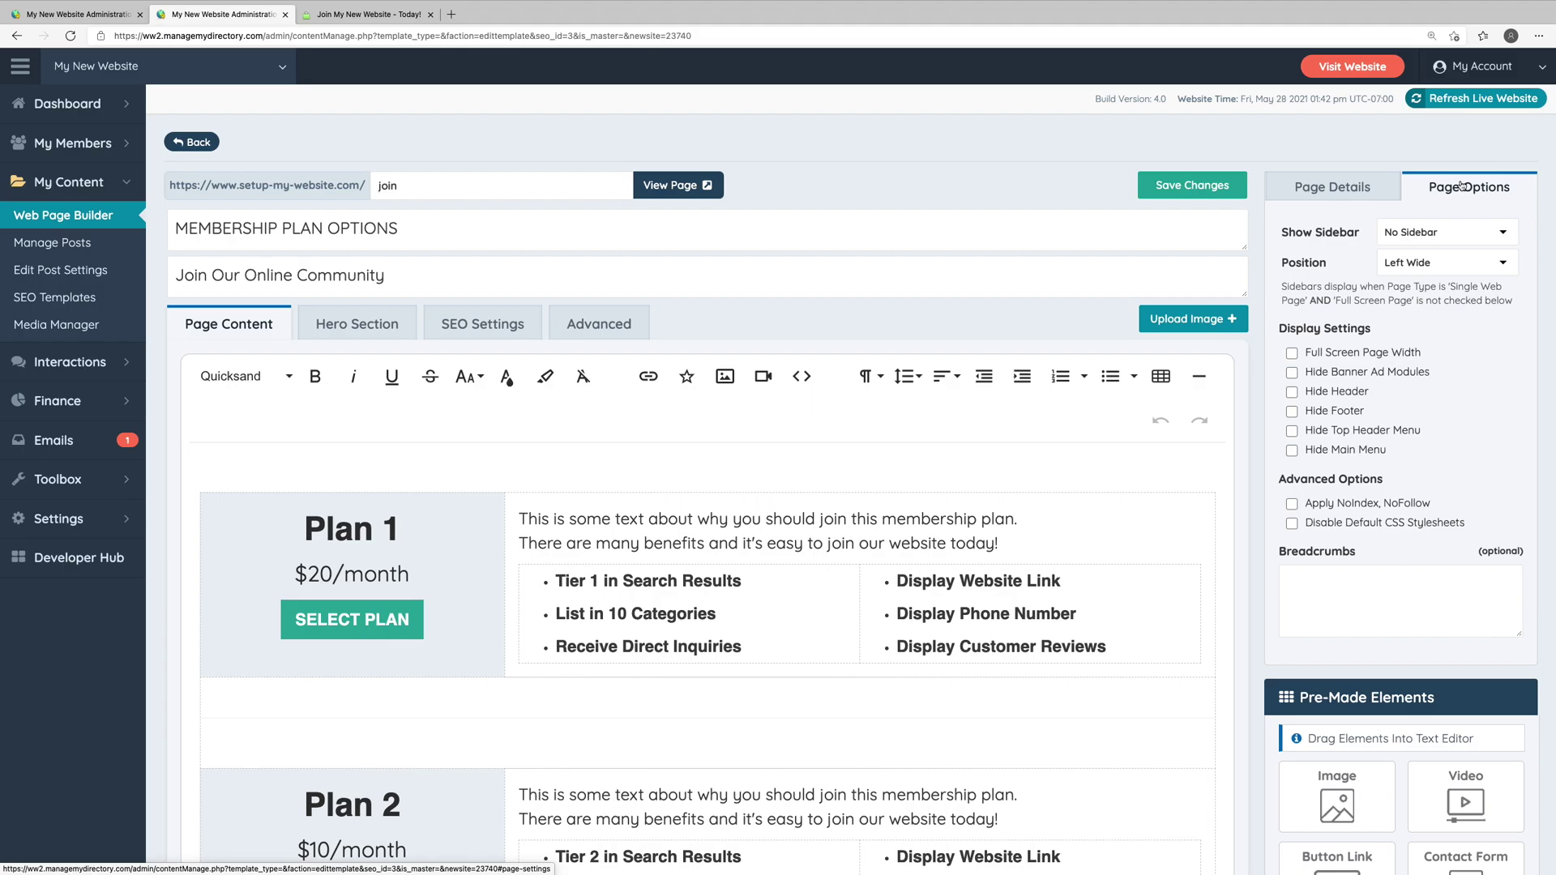
{"action": "left_click", "coordinate": [1395, 193]}
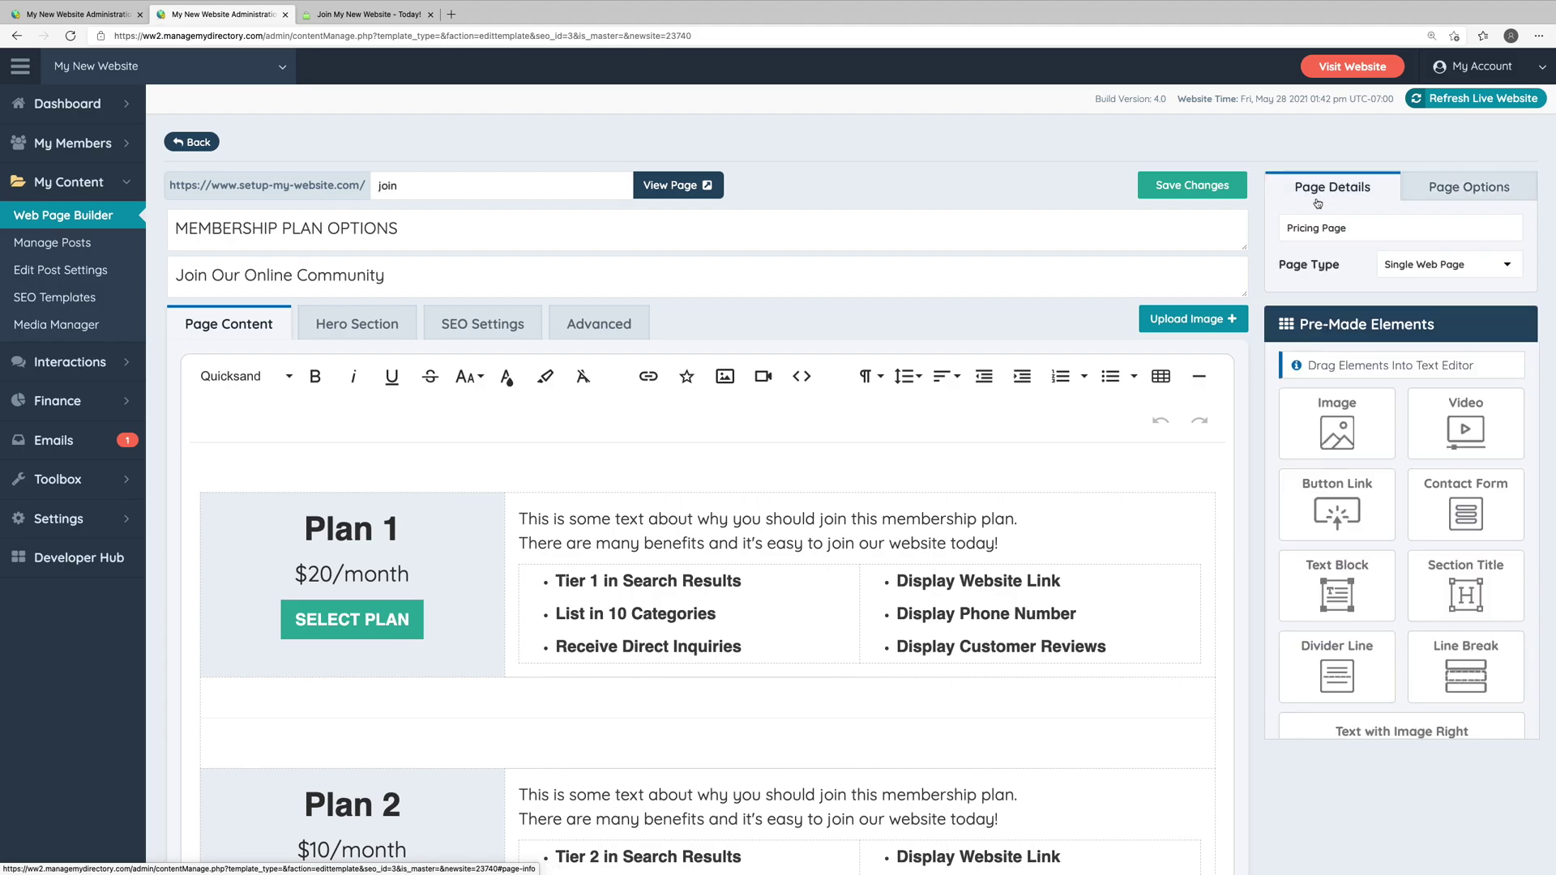
{"action": "left_click", "coordinate": [563, 245]}
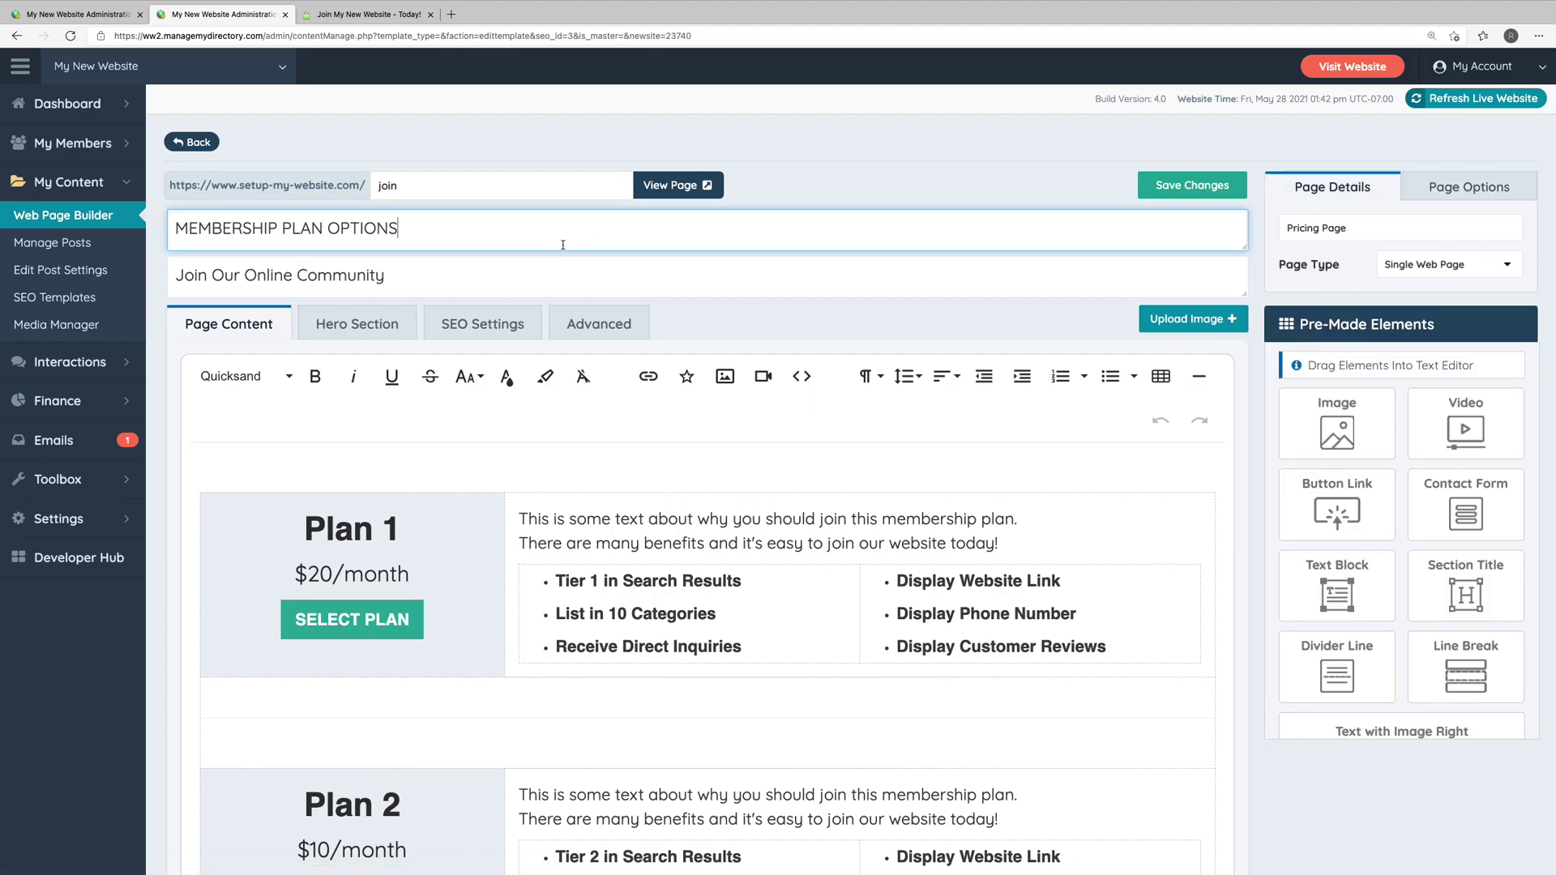
{"action": "left_click", "coordinate": [563, 278]}
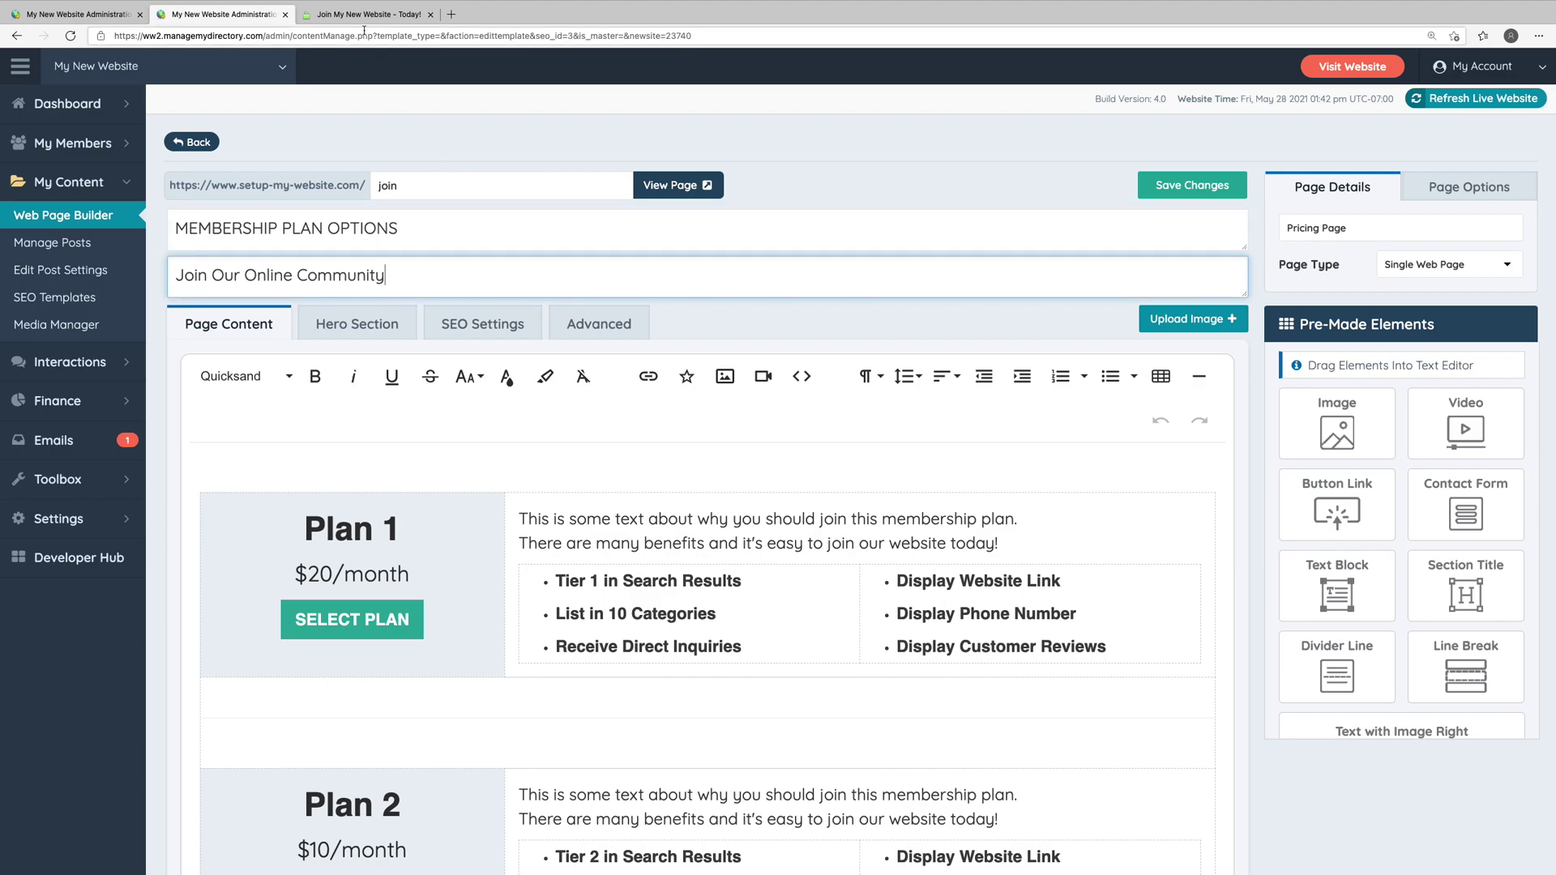
{"action": "key", "text": "ctrl+Tab"}
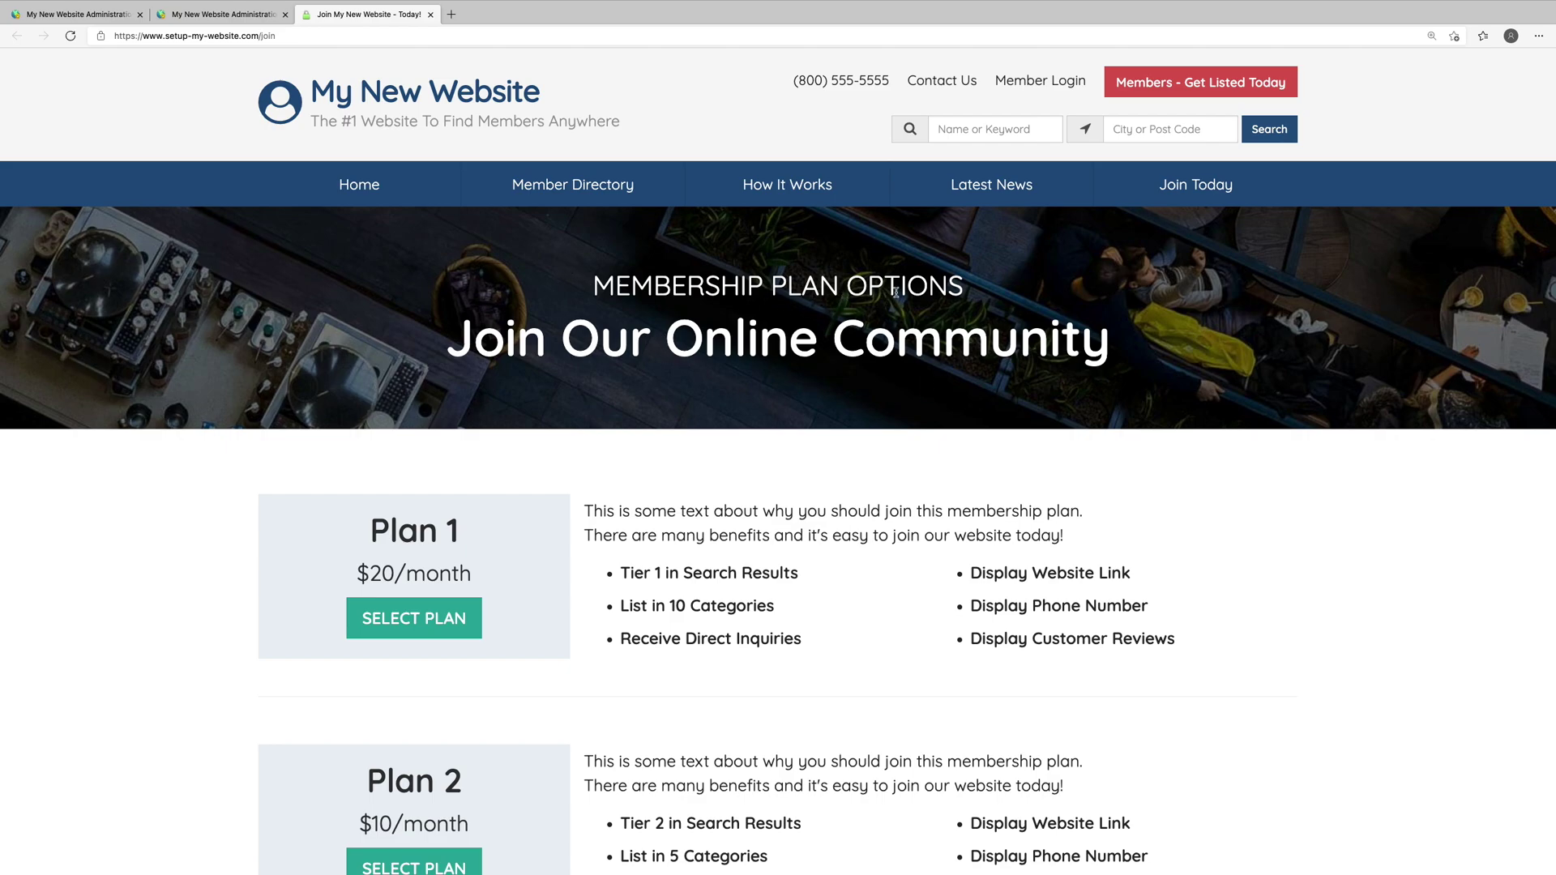
{"action": "left_click", "coordinate": [197, 18]}
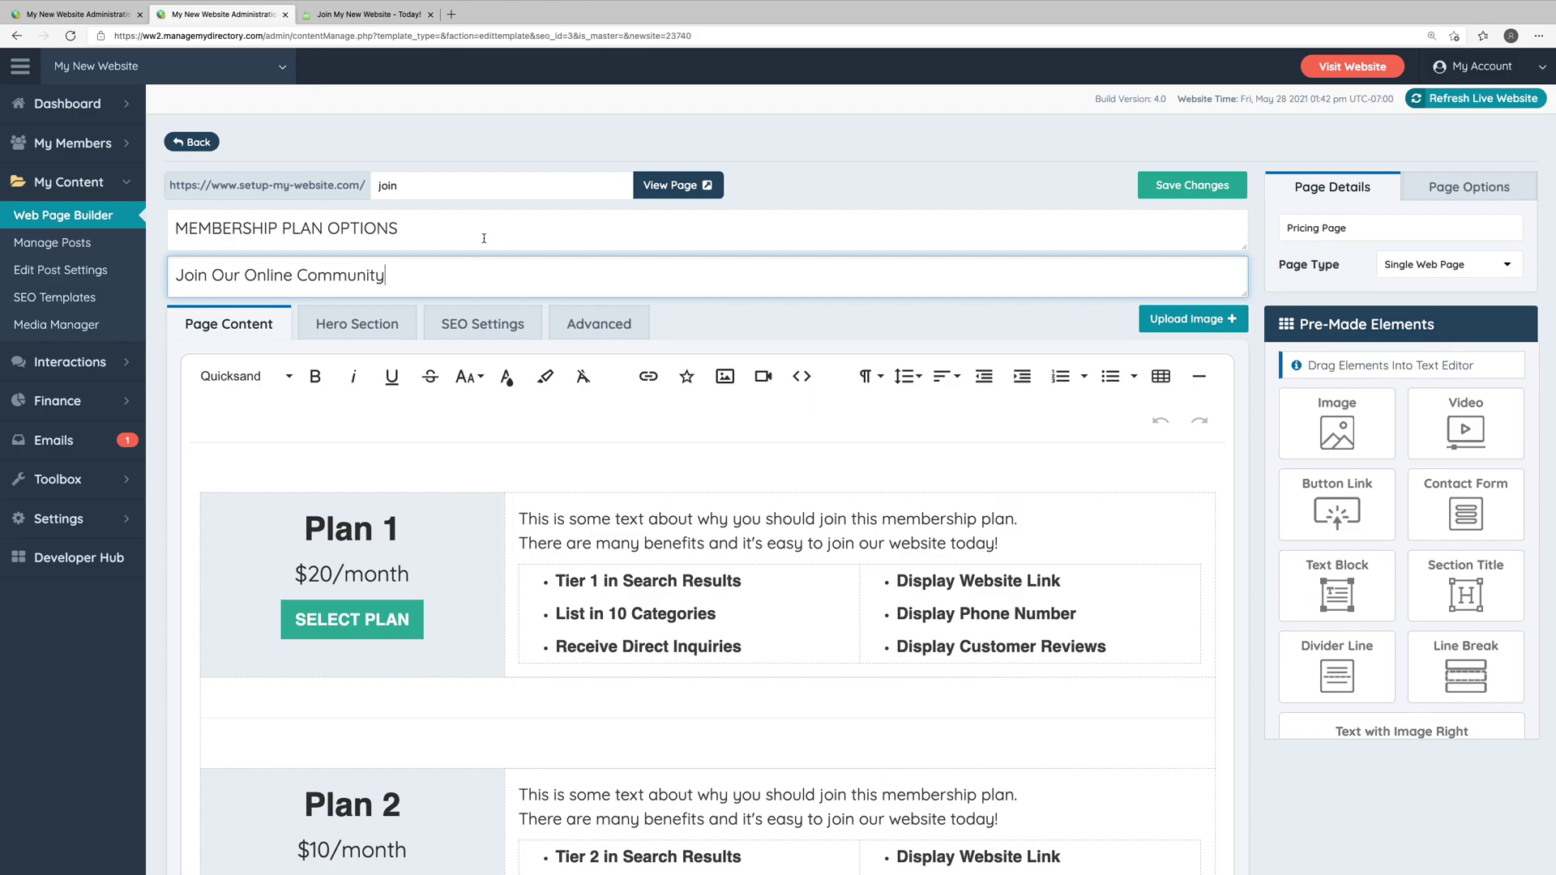
Review the Hero Section settings, keep the hero enabled on all devices, then view the live Join page banner
{"action": "left_click", "coordinate": [356, 324]}
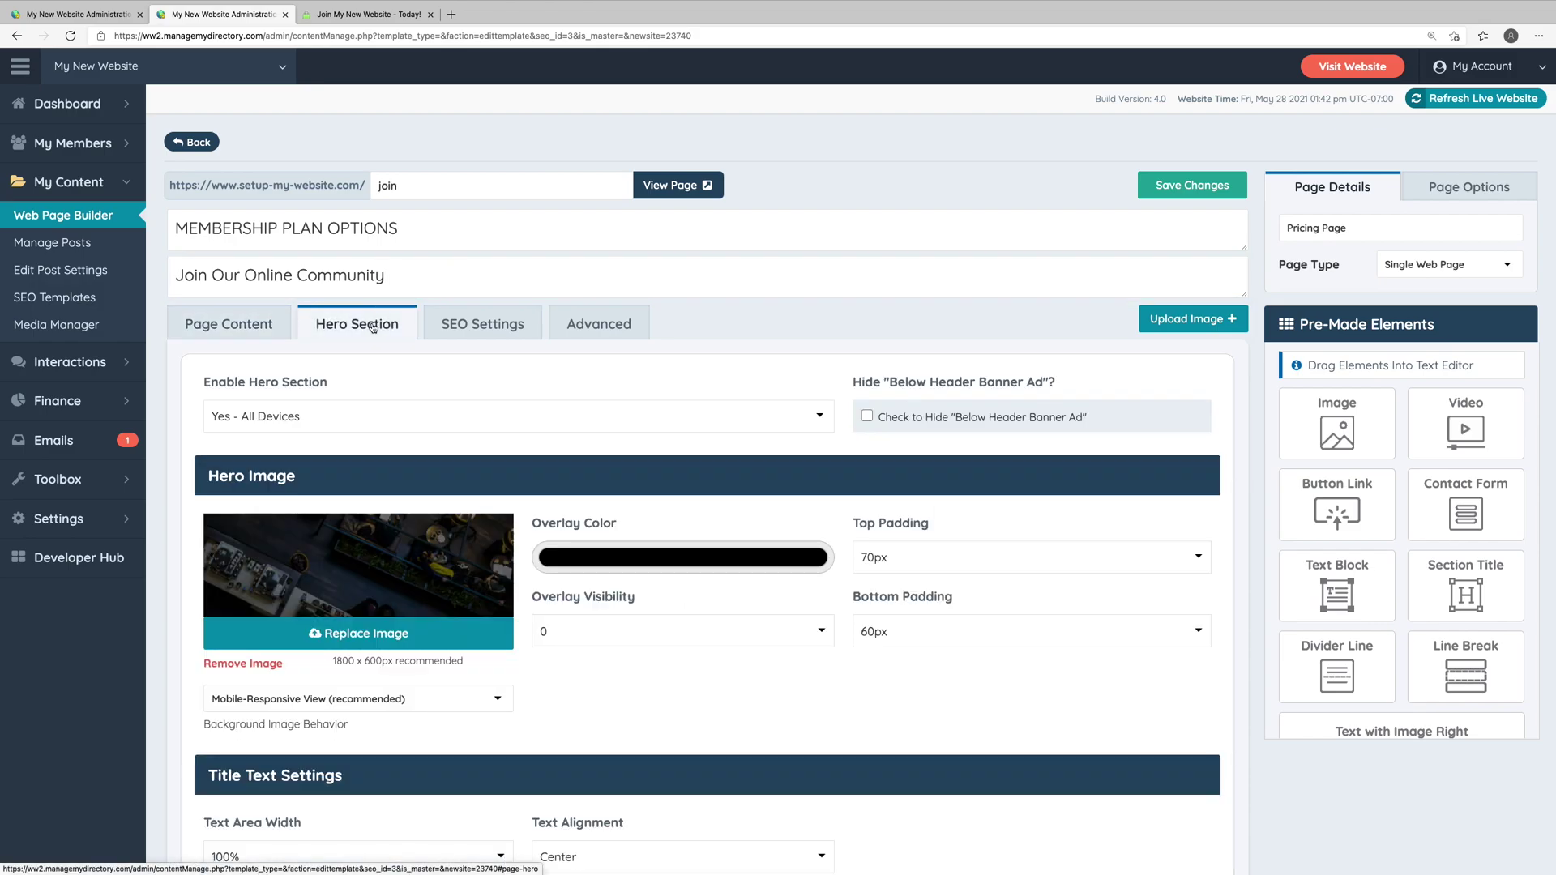
{"action": "left_click", "coordinate": [384, 421]}
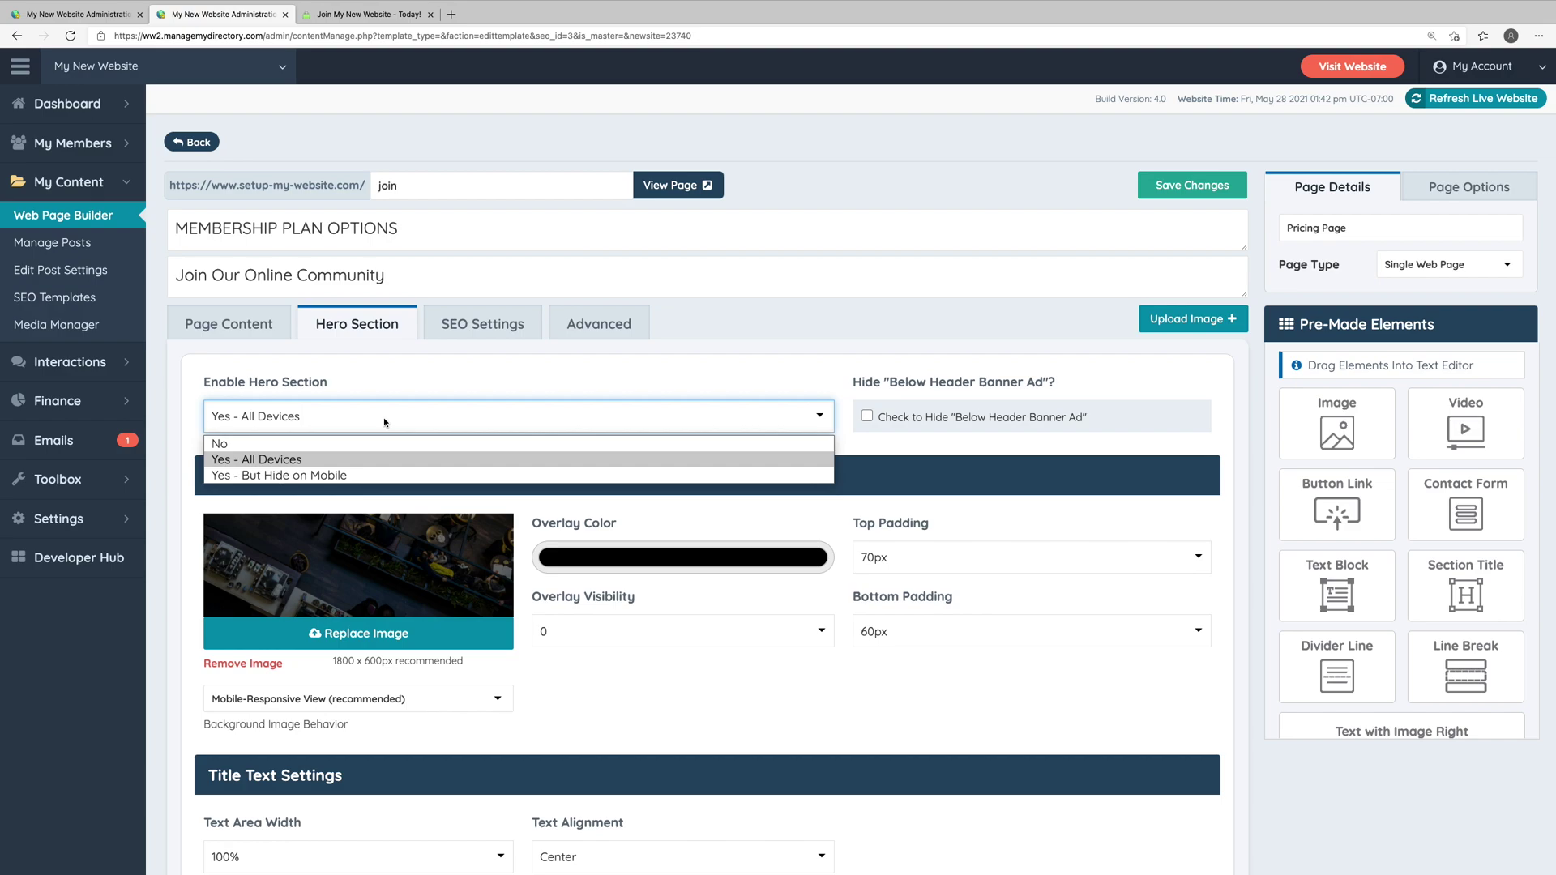
{"action": "left_click", "coordinate": [384, 422]}
{"action": "scroll", "coordinate": [486, 433], "scroll_direction": "down", "scroll_amount": 5}
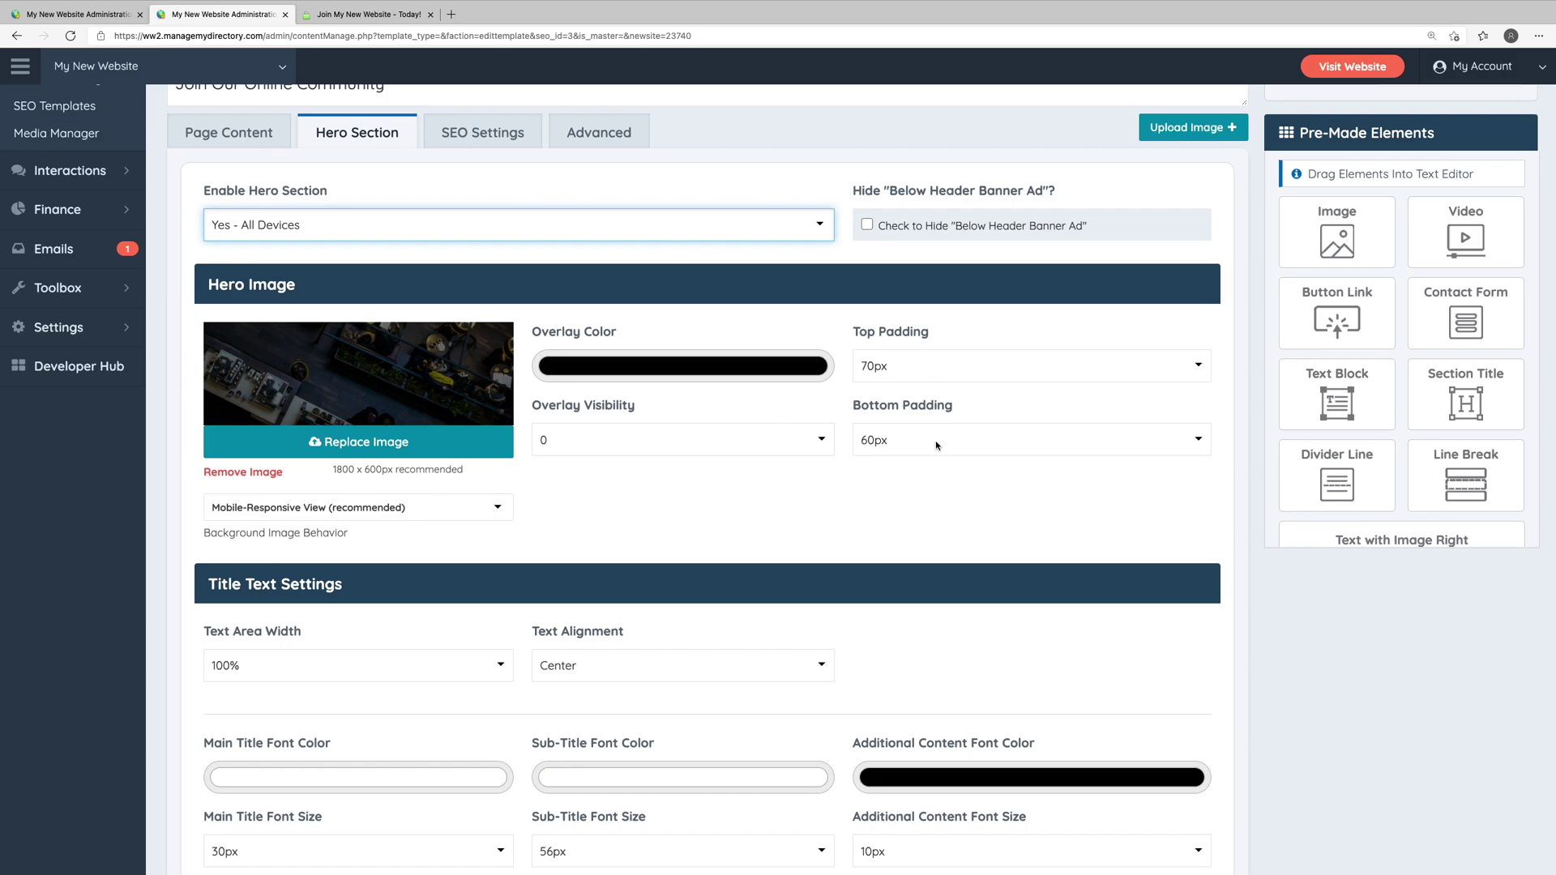
{"action": "left_click", "coordinate": [392, 16]}
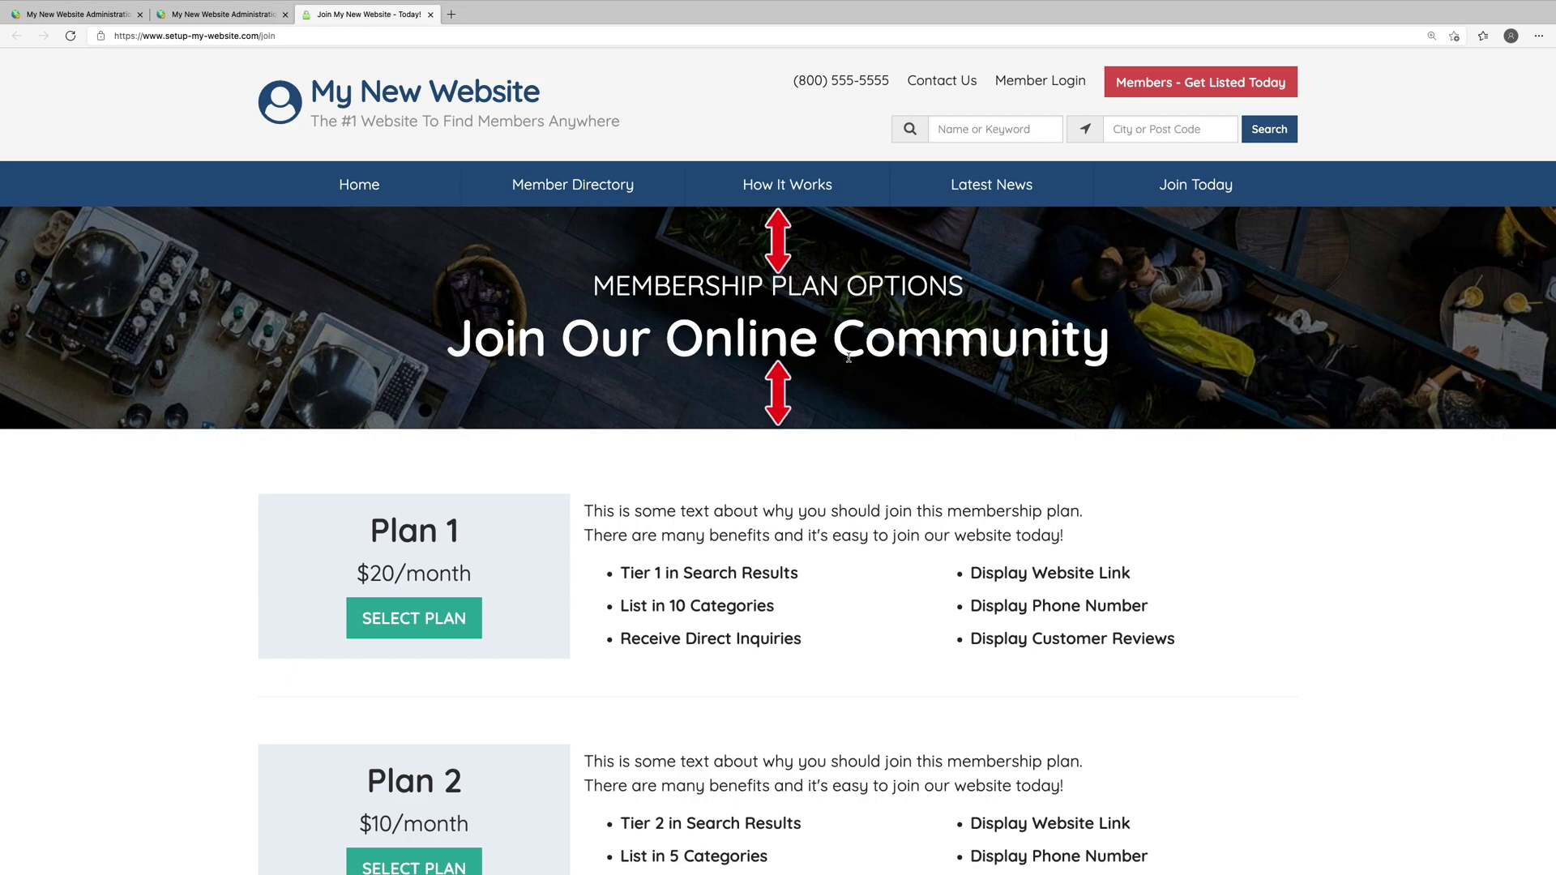
Back in the editor, look over the Hero Section's Title Text Settings and CTA Button options
{"action": "left_click", "coordinate": [223, 13]}
{"action": "scroll", "coordinate": [721, 337], "scroll_direction": "down", "scroll_amount": 2}
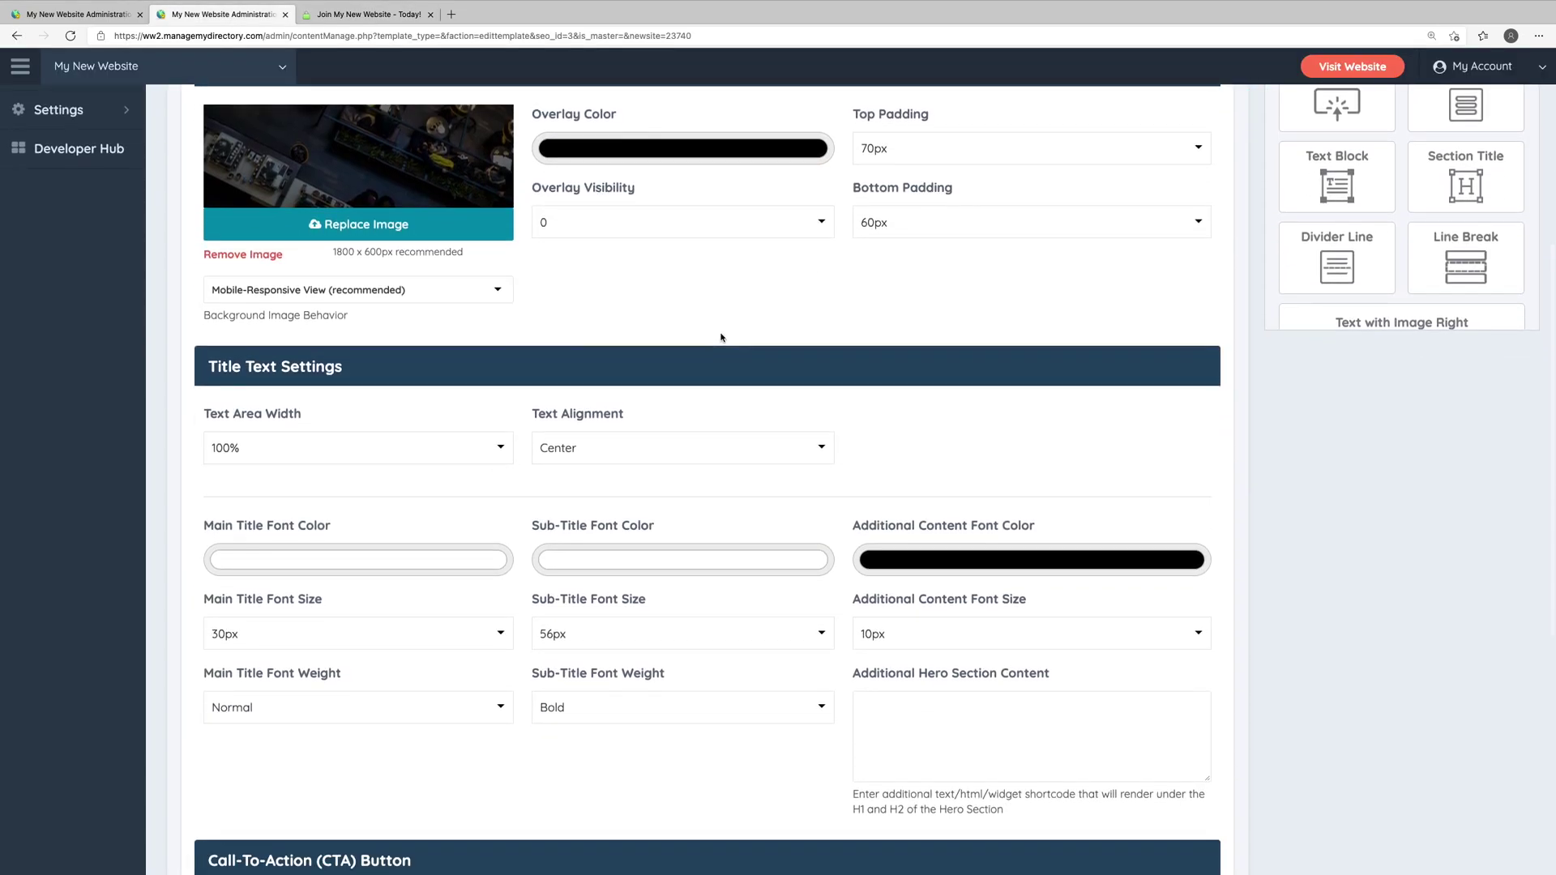
{"action": "scroll", "coordinate": [721, 337], "scroll_direction": "down", "scroll_amount": 1}
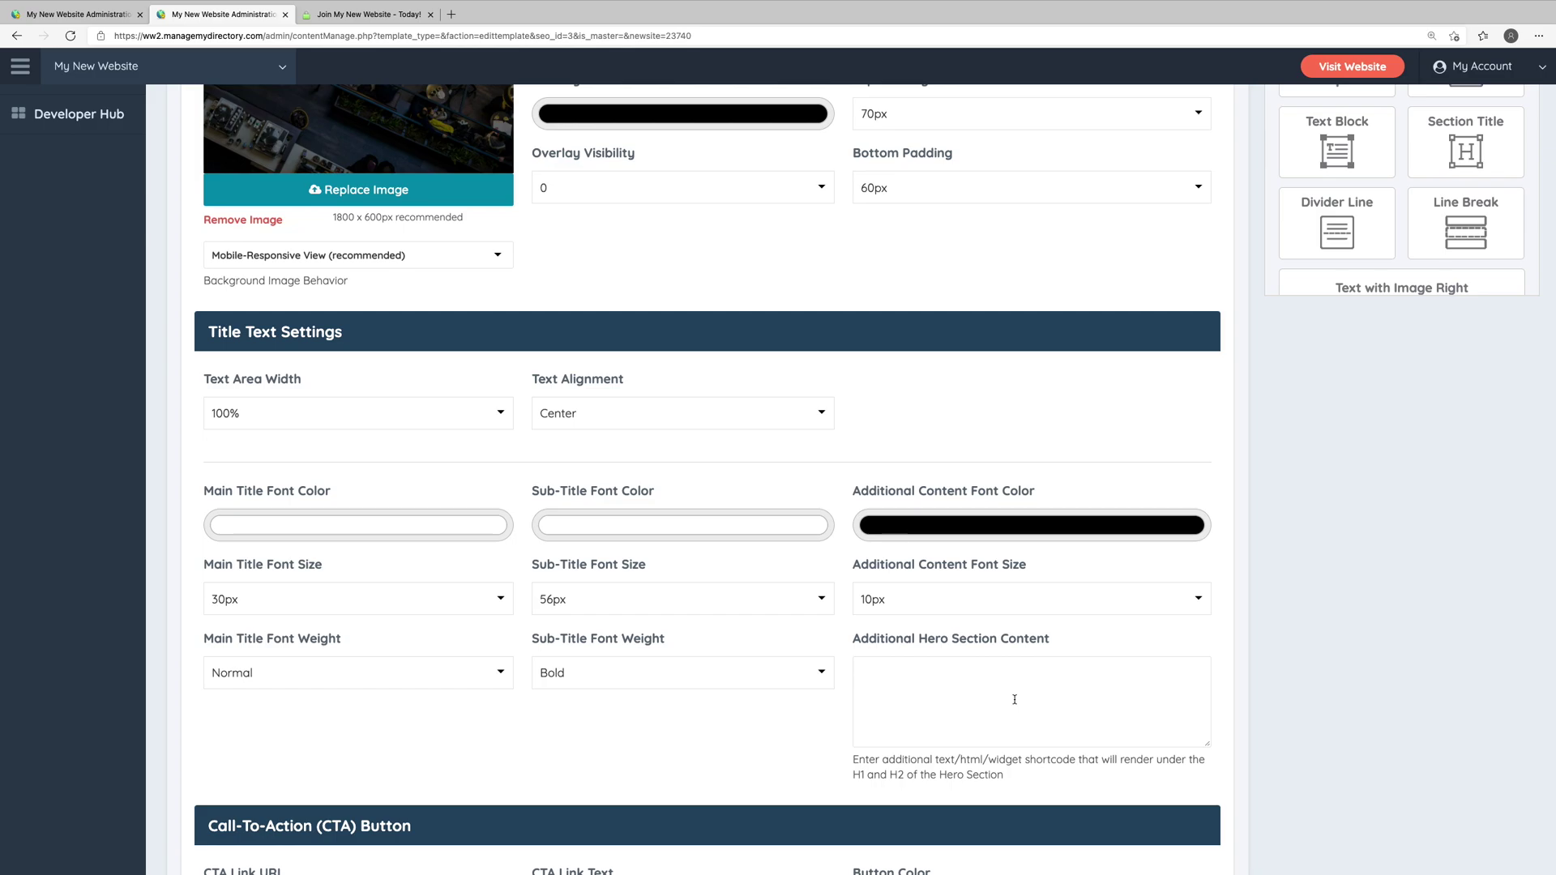
{"action": "scroll", "coordinate": [1014, 699], "scroll_direction": "down", "scroll_amount": 6}
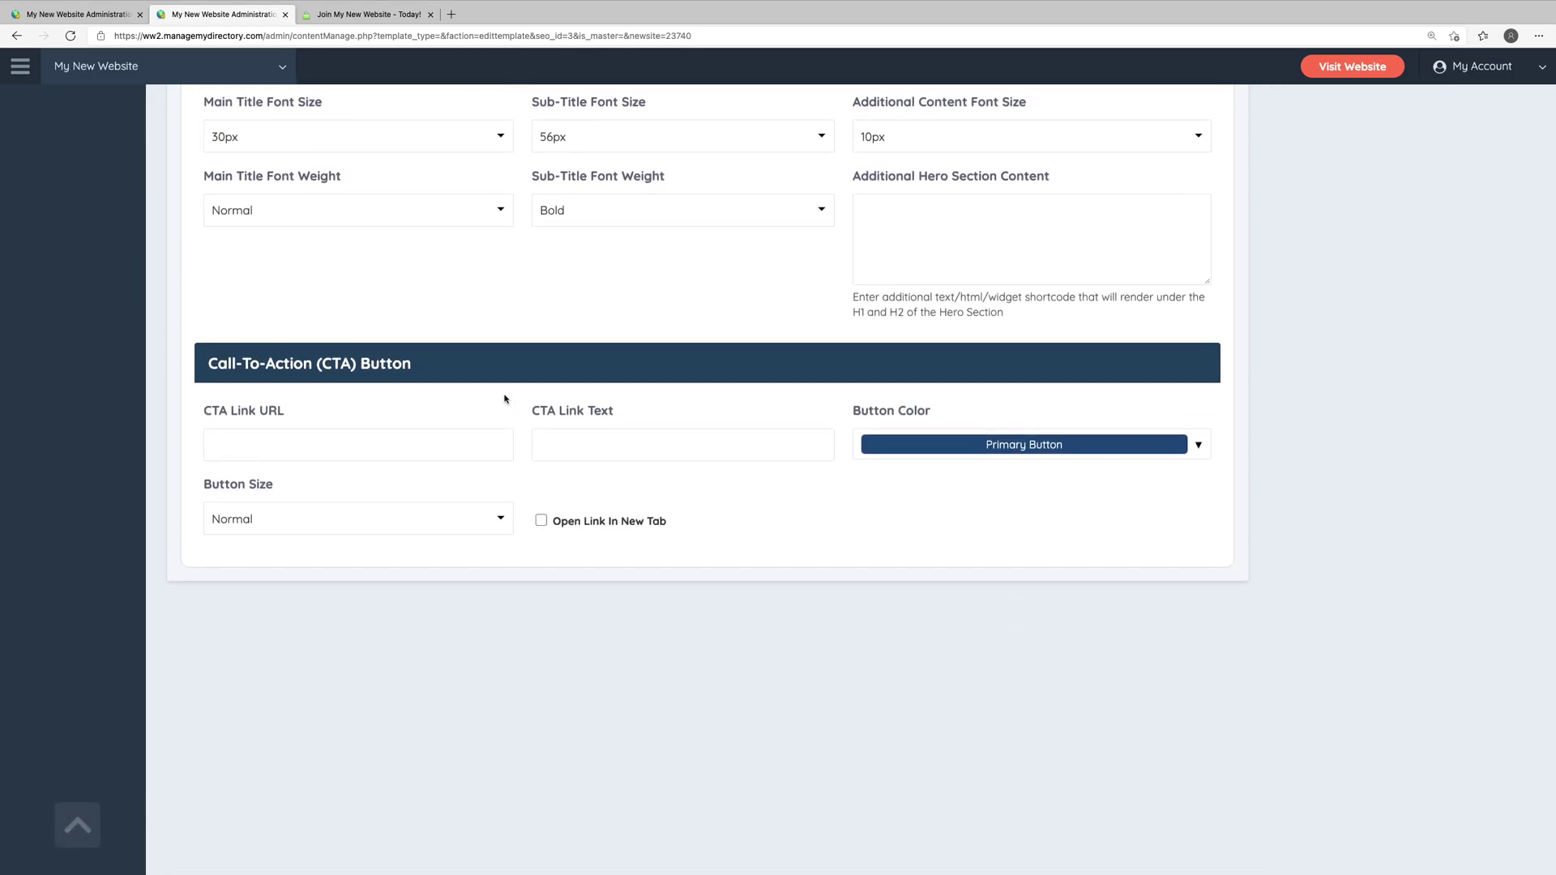
{"action": "scroll", "coordinate": [454, 454], "scroll_direction": "up", "scroll_amount": 10}
Return to the main page content and check the font list without changing the font
{"action": "left_click", "coordinate": [243, 323]}
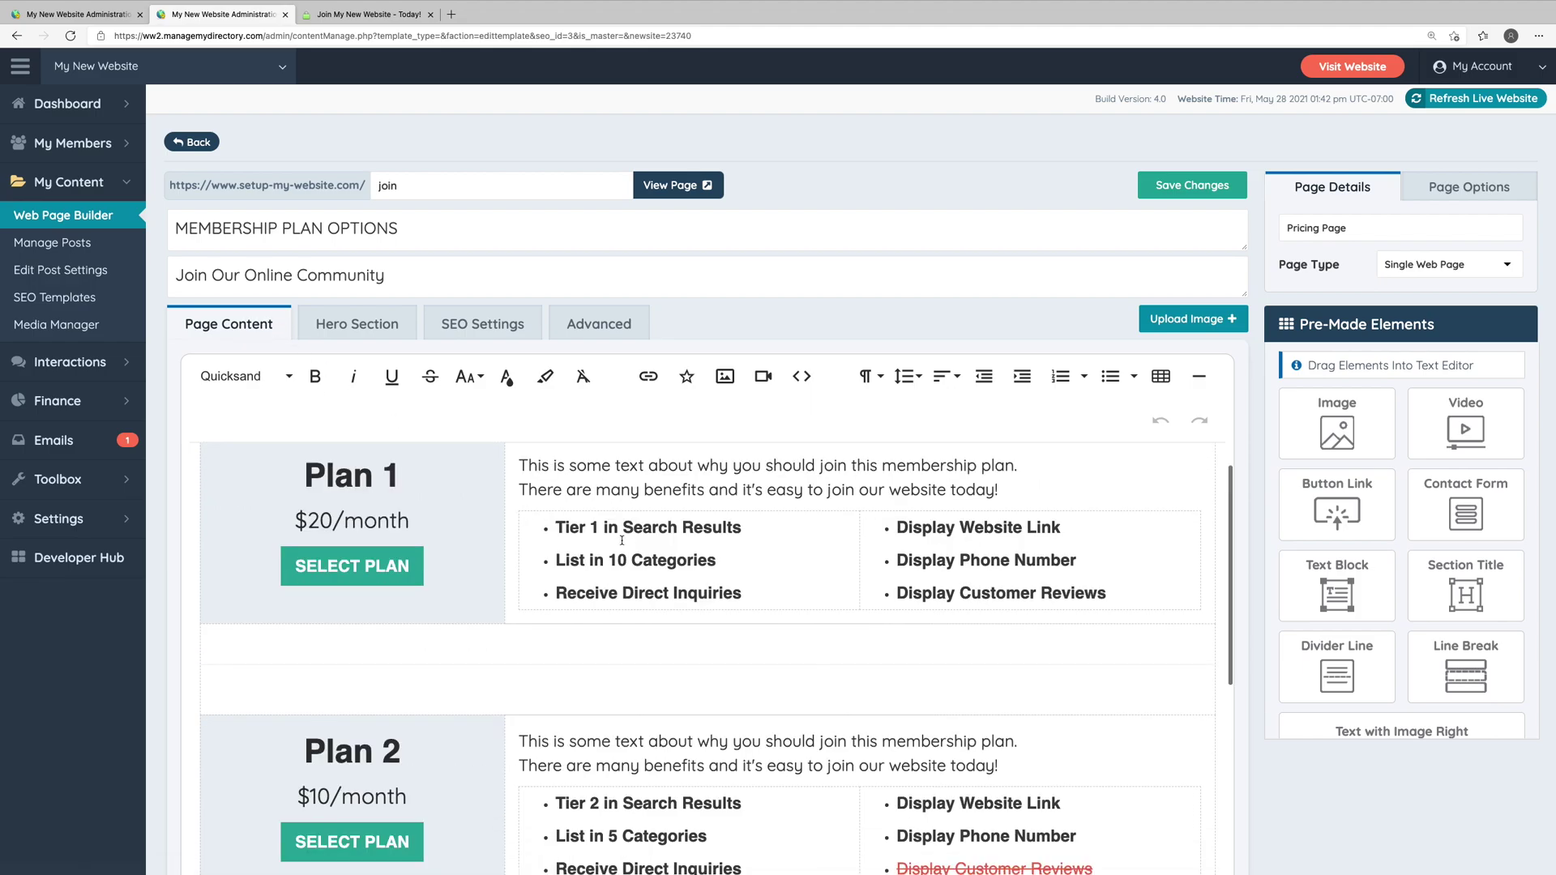
{"action": "scroll", "coordinate": [621, 540], "scroll_direction": "down", "scroll_amount": 10}
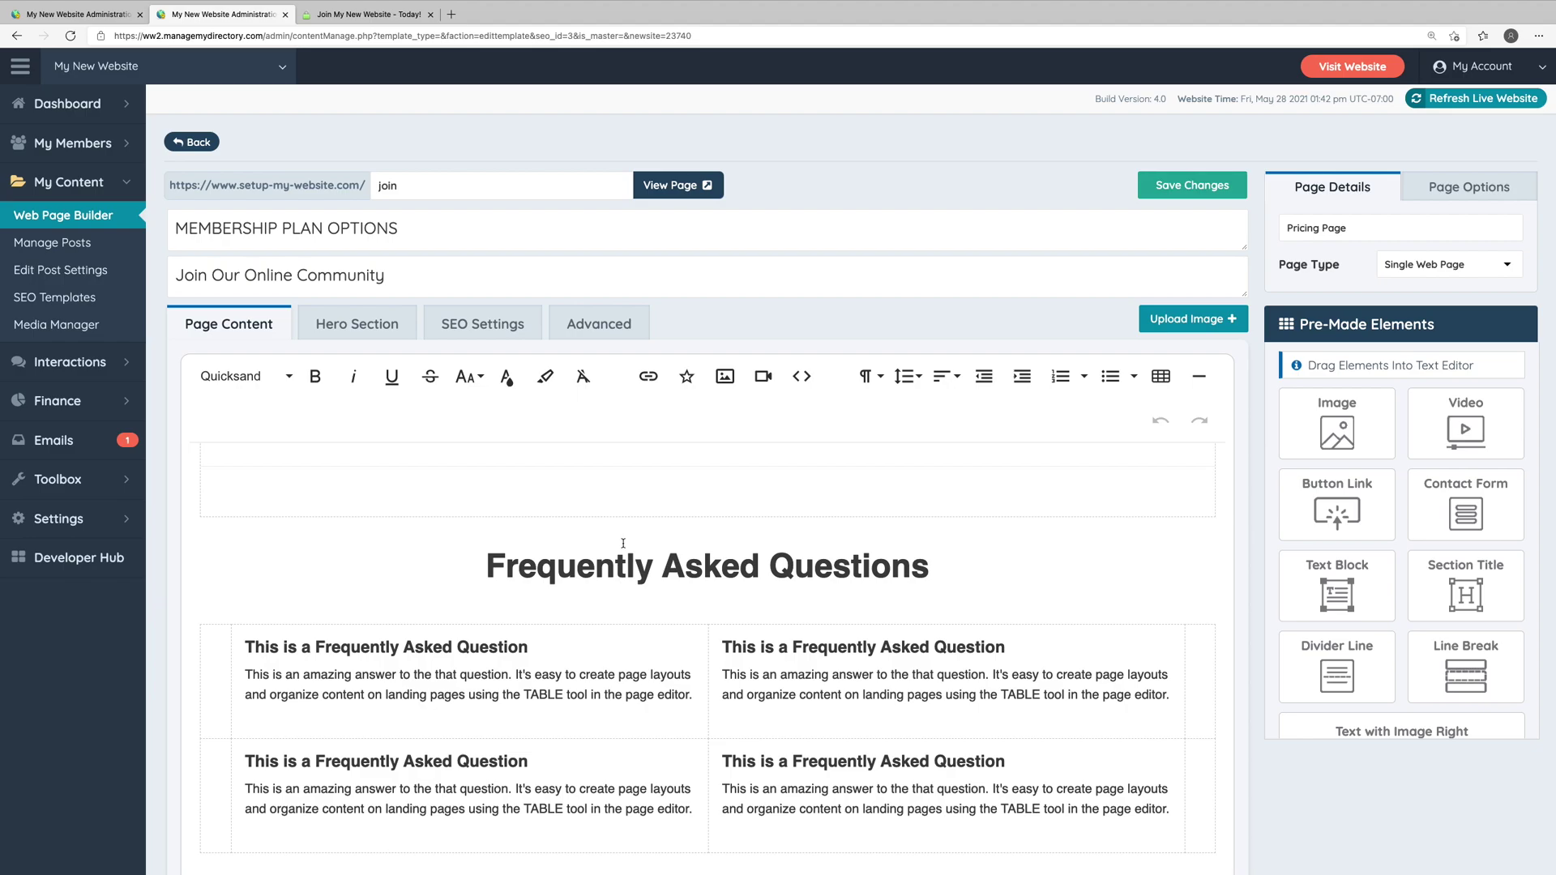
{"action": "scroll", "coordinate": [623, 543], "scroll_direction": "up", "scroll_amount": 10}
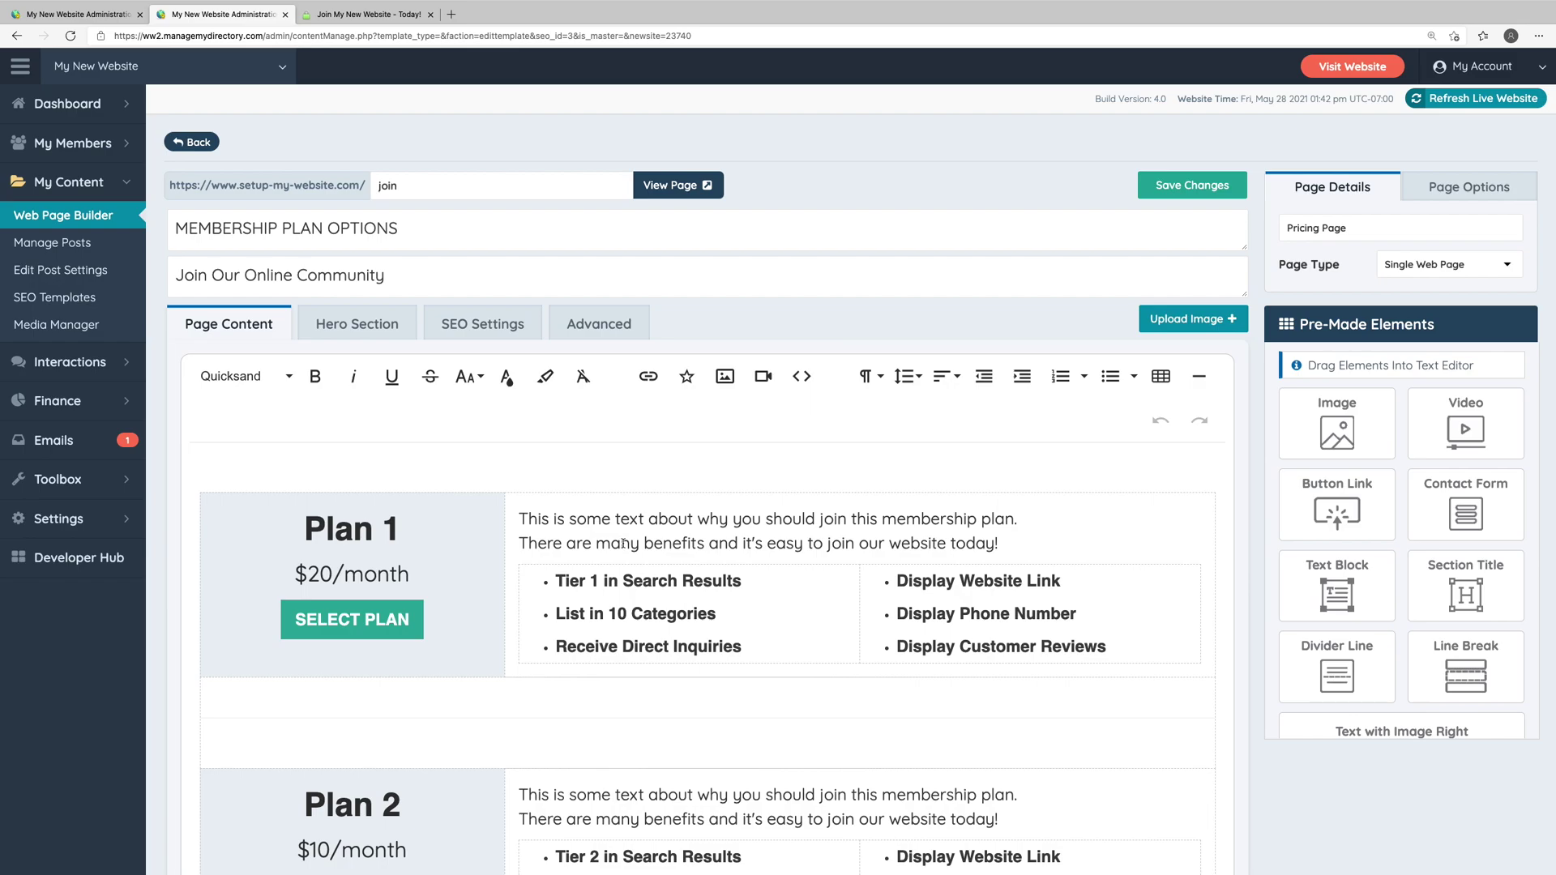
{"action": "left_click", "coordinate": [250, 392]}
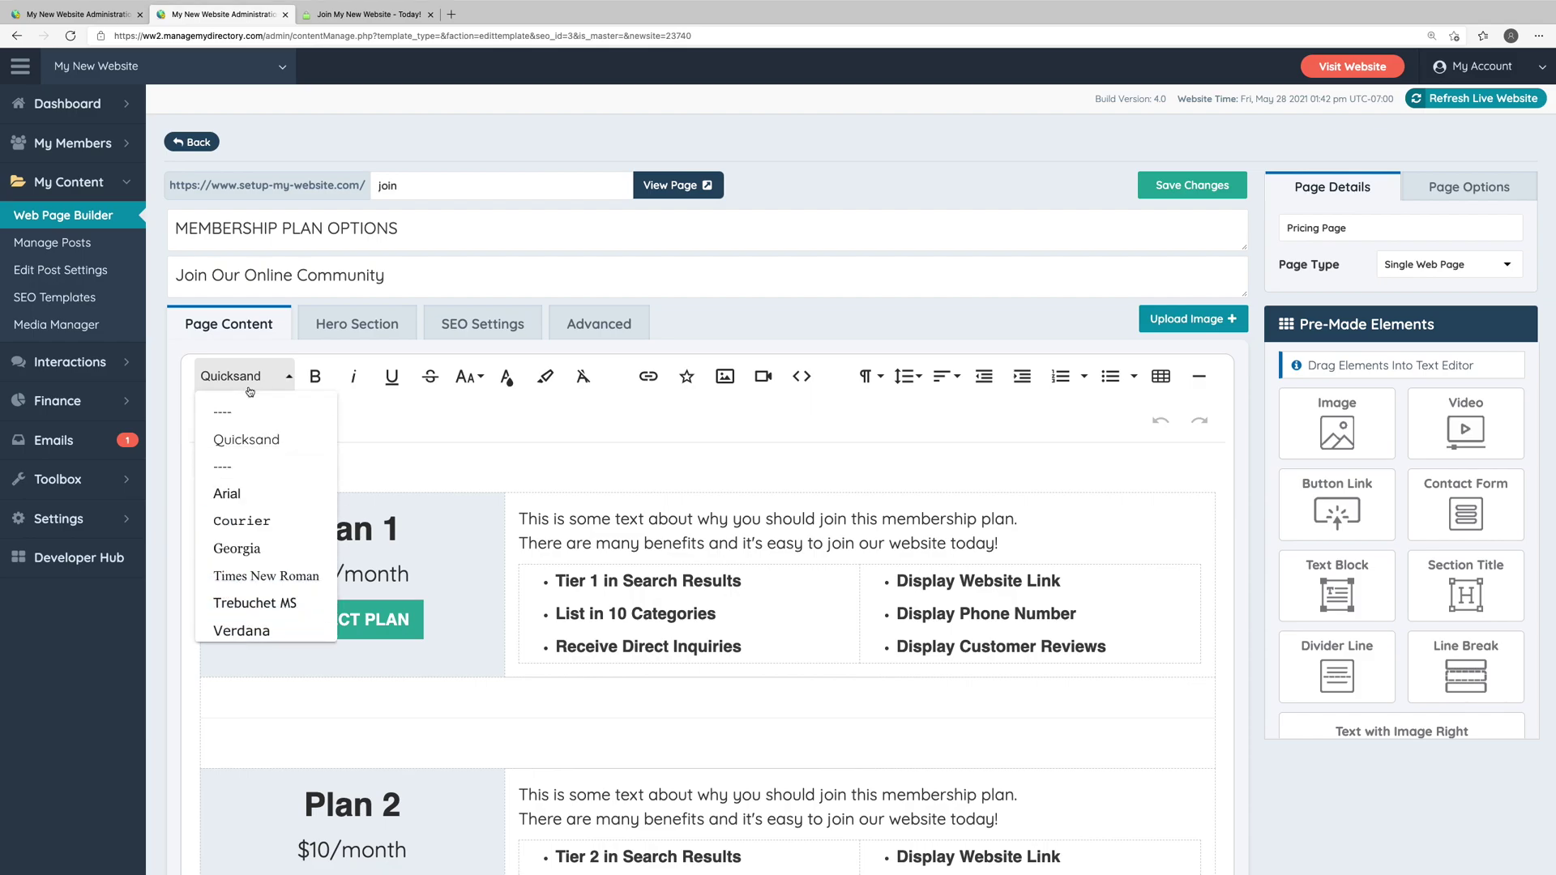
{"action": "left_click", "coordinate": [250, 390]}
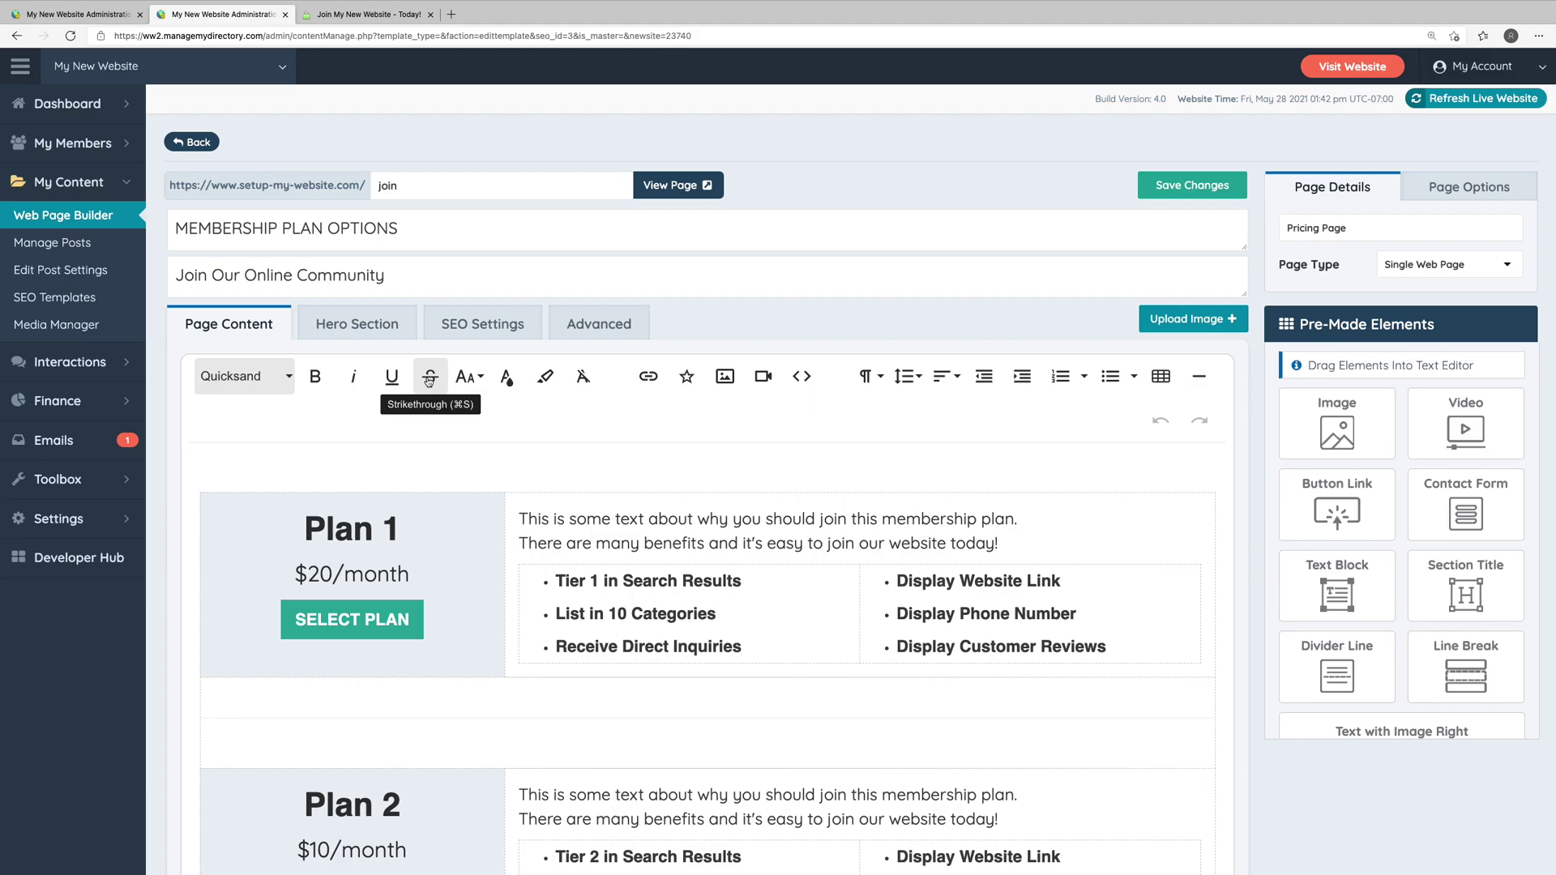
Check the font size, colour, icon, image and video options, then switch content to Code View
{"action": "left_click", "coordinate": [468, 377]}
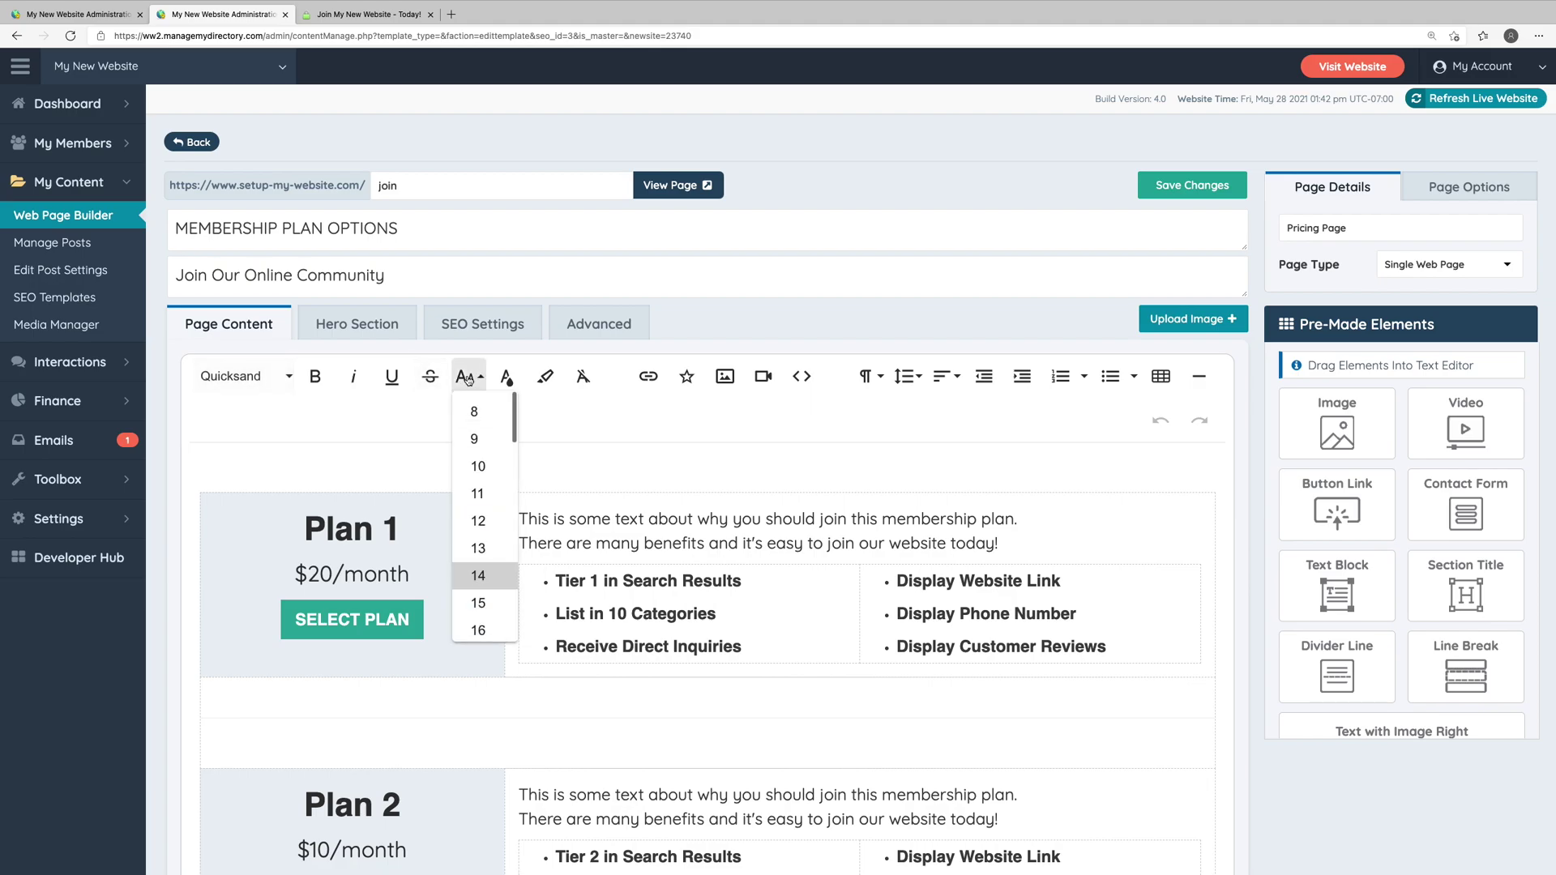
{"action": "left_click", "coordinate": [504, 378]}
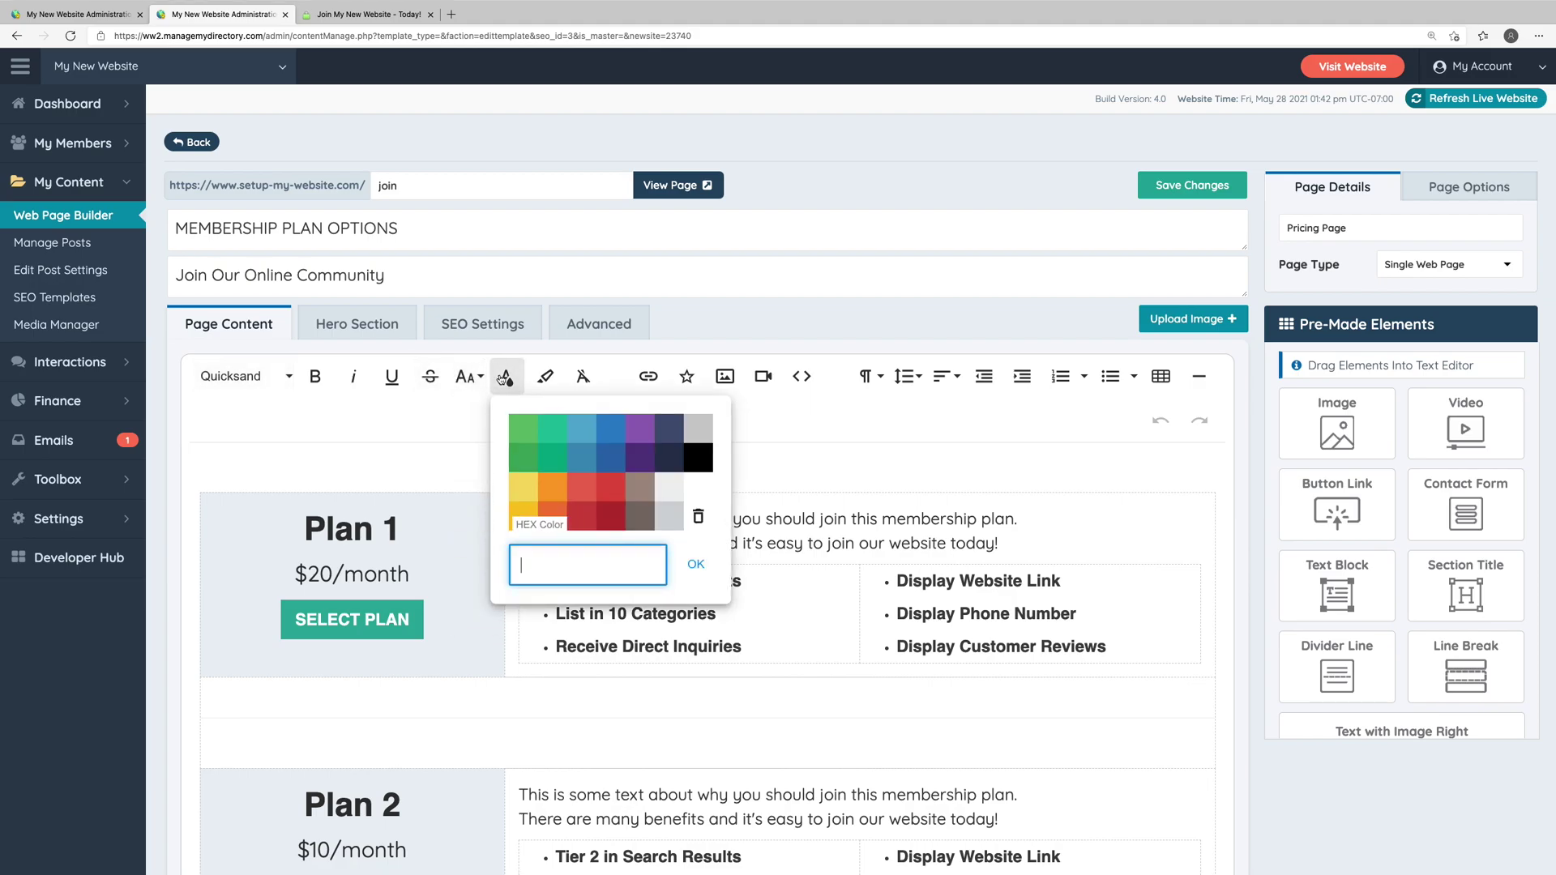
{"action": "left_click", "coordinate": [551, 377]}
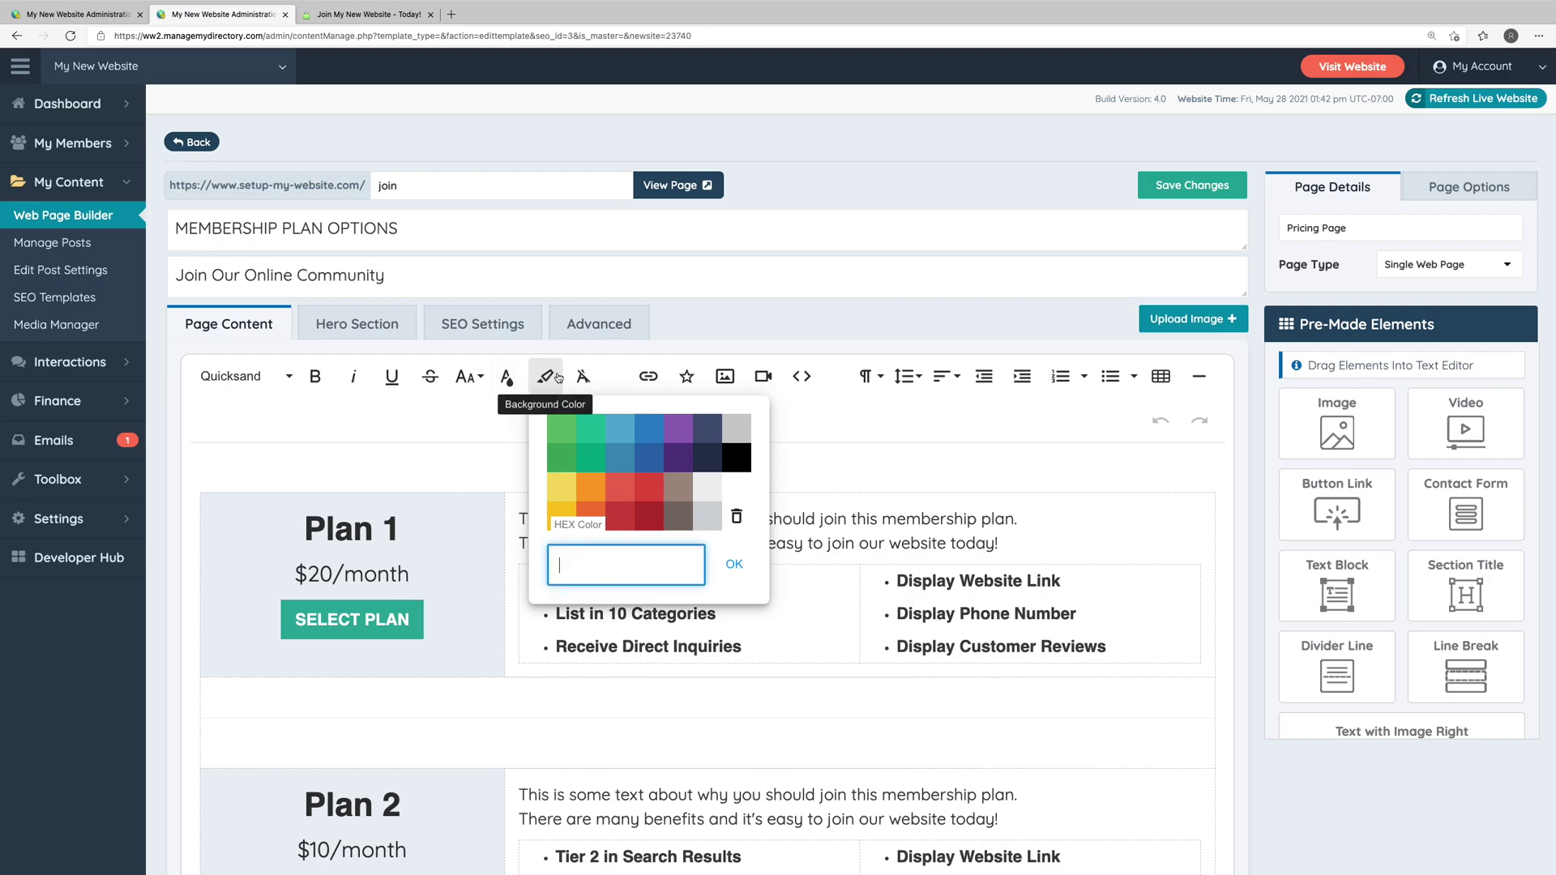
{"action": "left_click", "coordinate": [559, 378]}
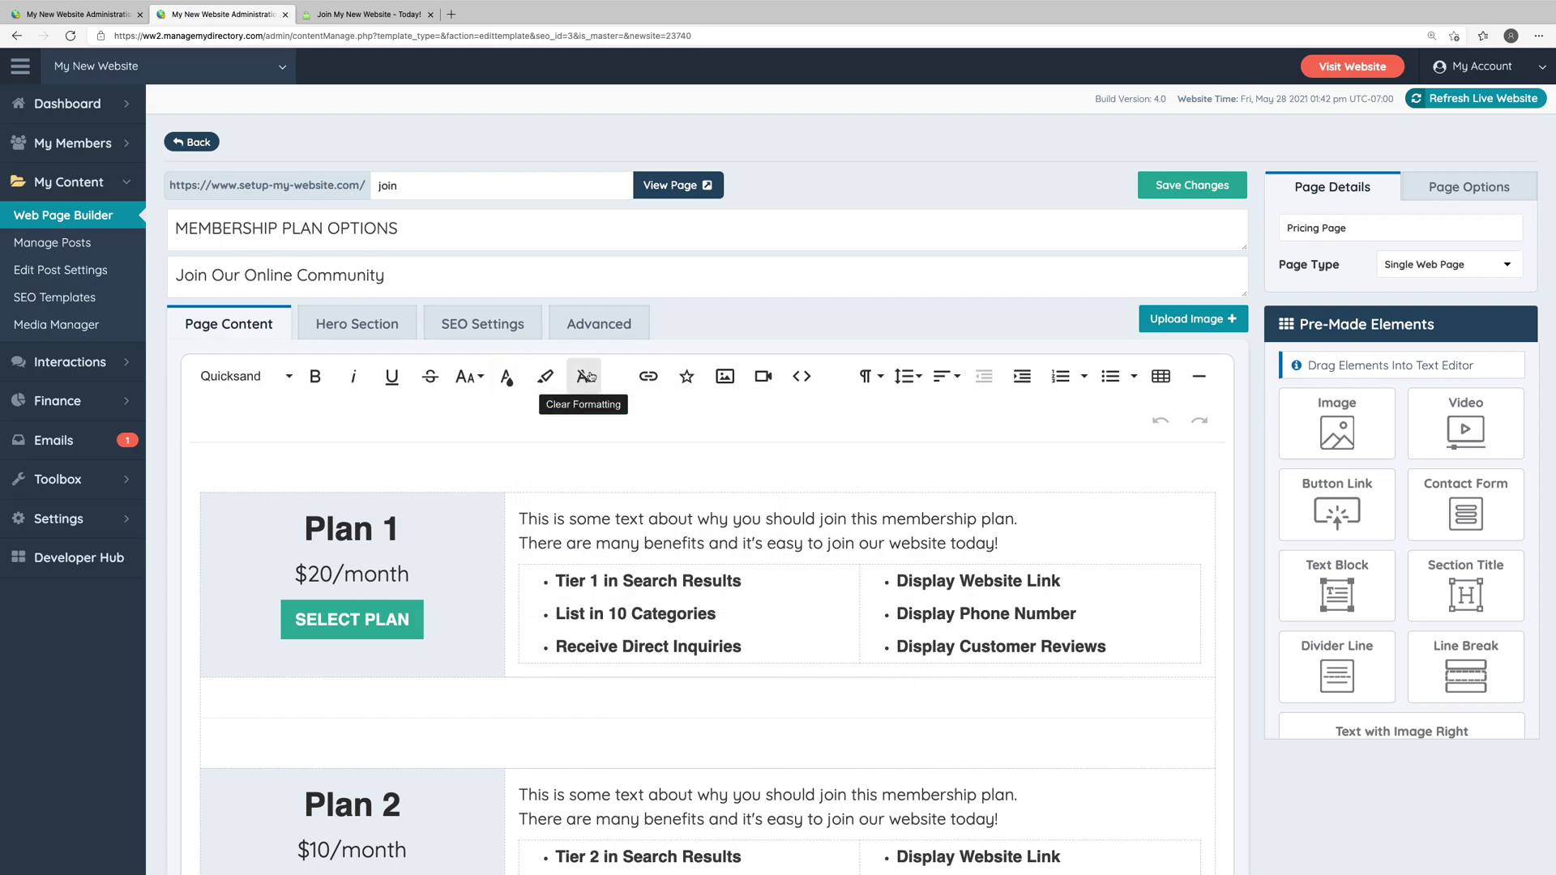
{"action": "left_click", "coordinate": [687, 376]}
{"action": "left_click", "coordinate": [727, 376]}
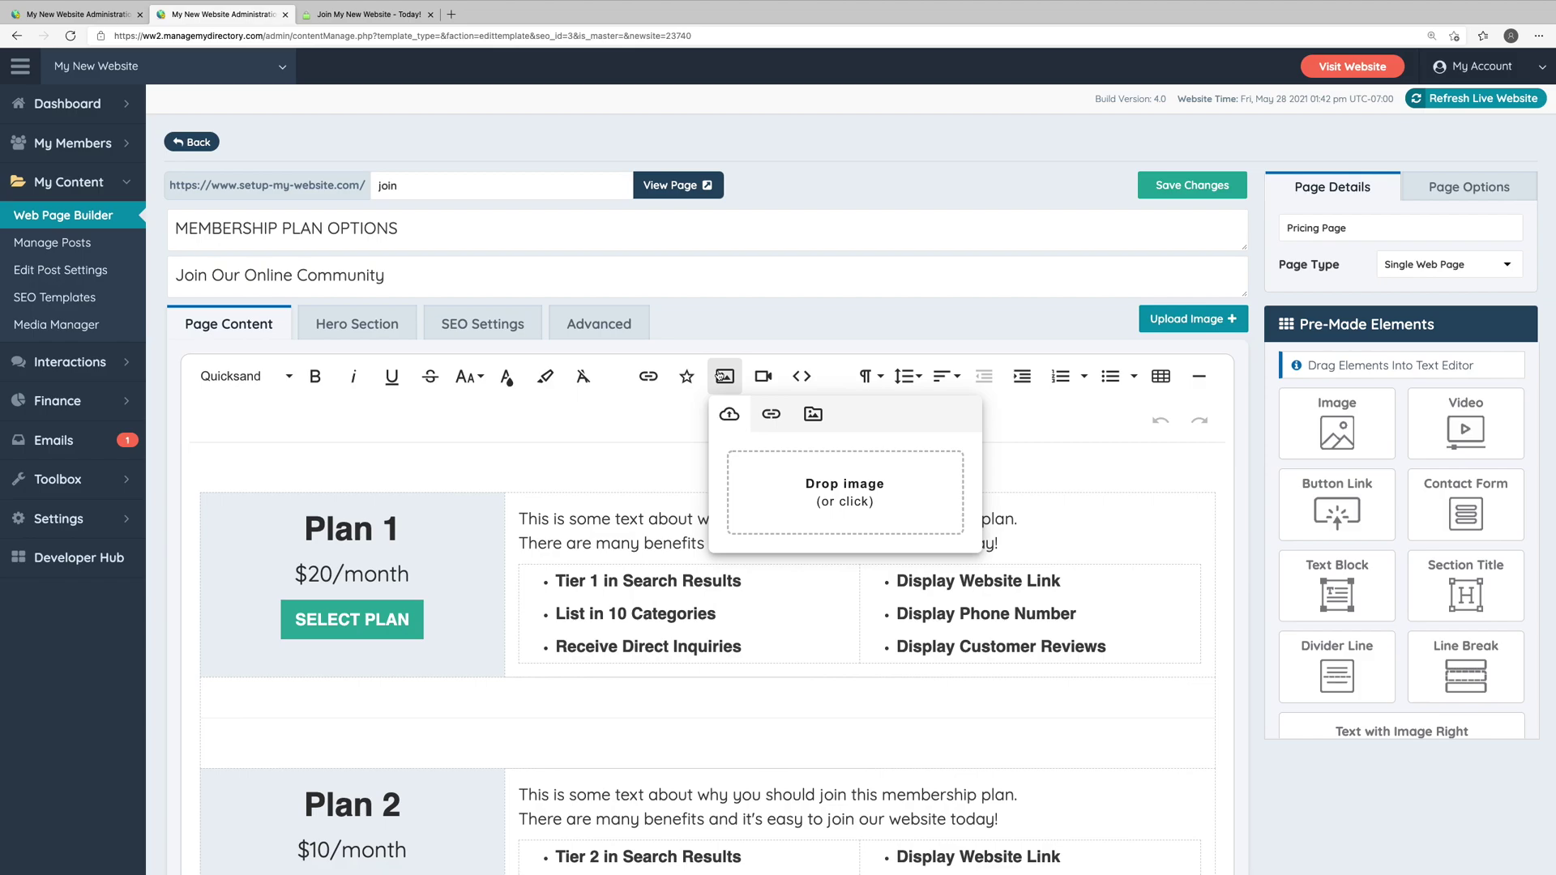
{"action": "left_click", "coordinate": [760, 376]}
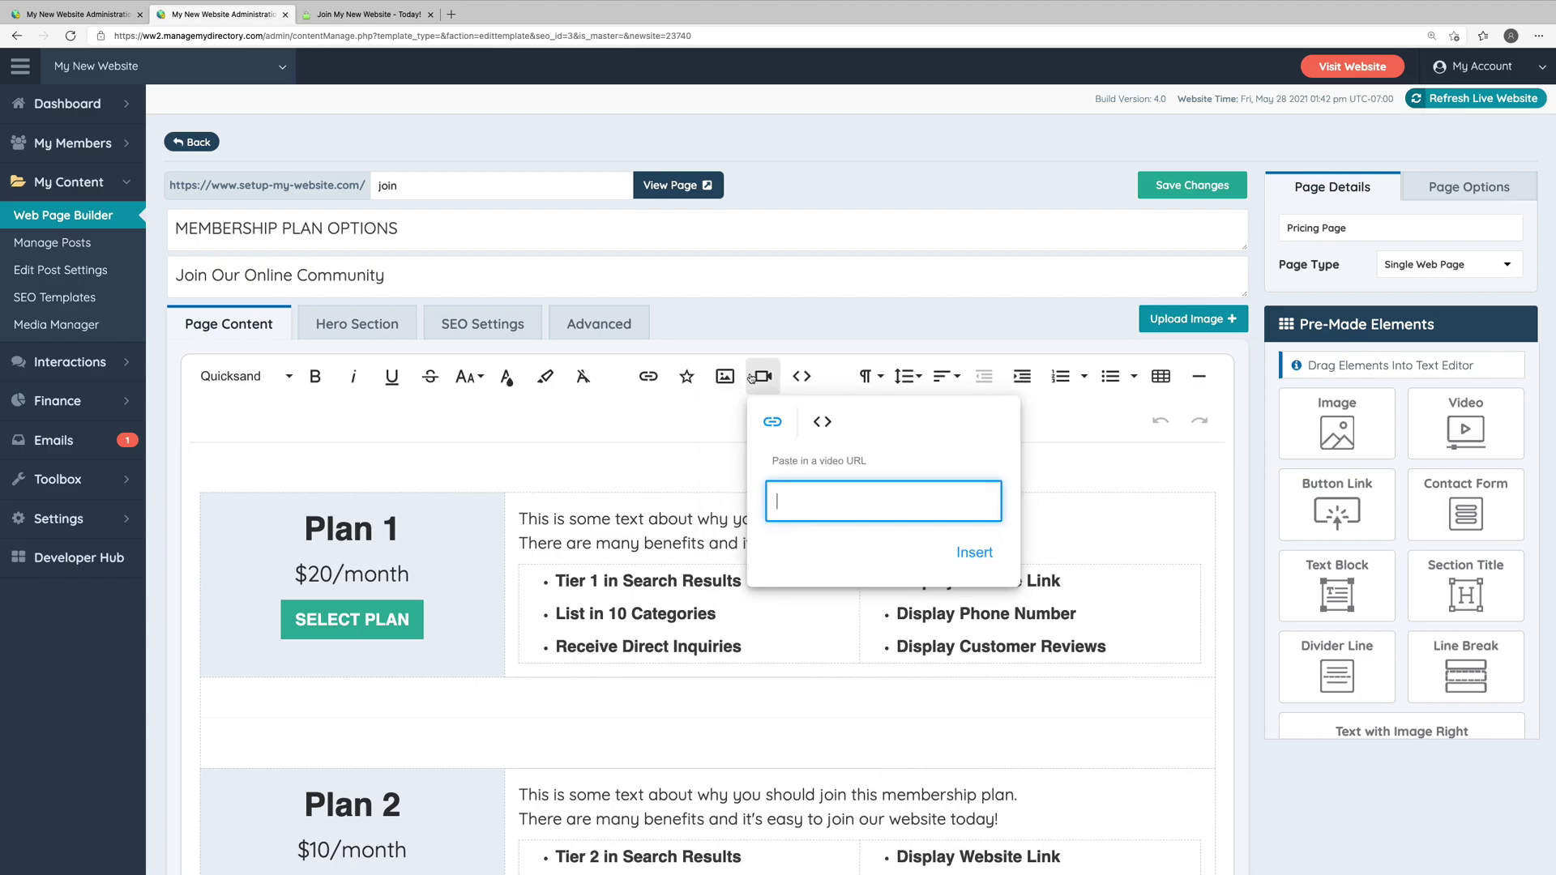
{"action": "left_click", "coordinate": [802, 376]}
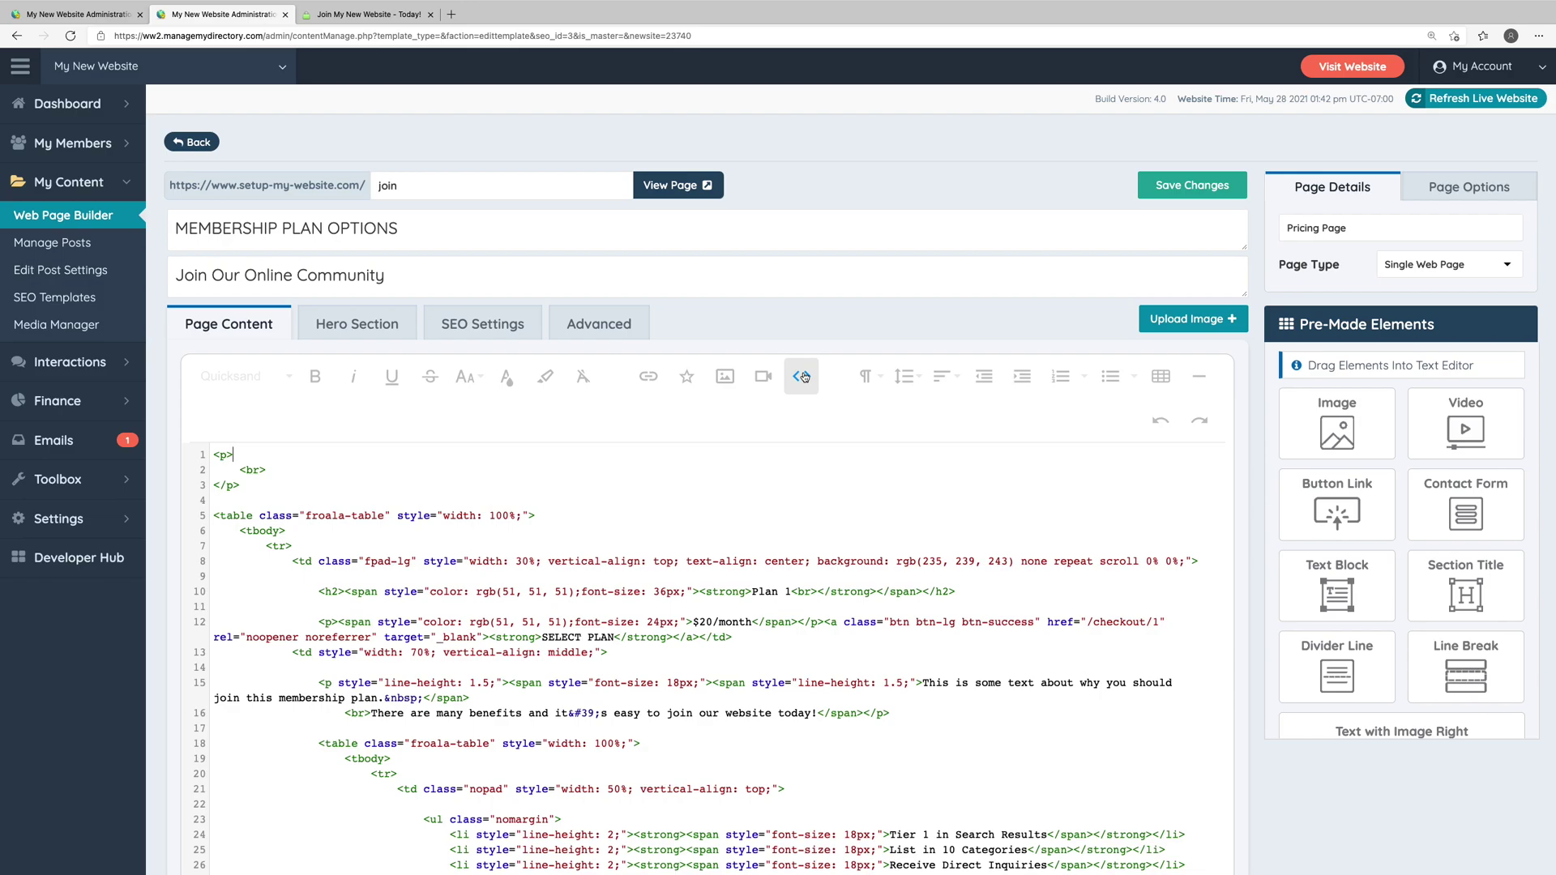
Turn Code View off to show the rendered Plan 1 and Plan 2 tables, leaving the table grid unused
{"action": "left_click", "coordinate": [803, 377]}
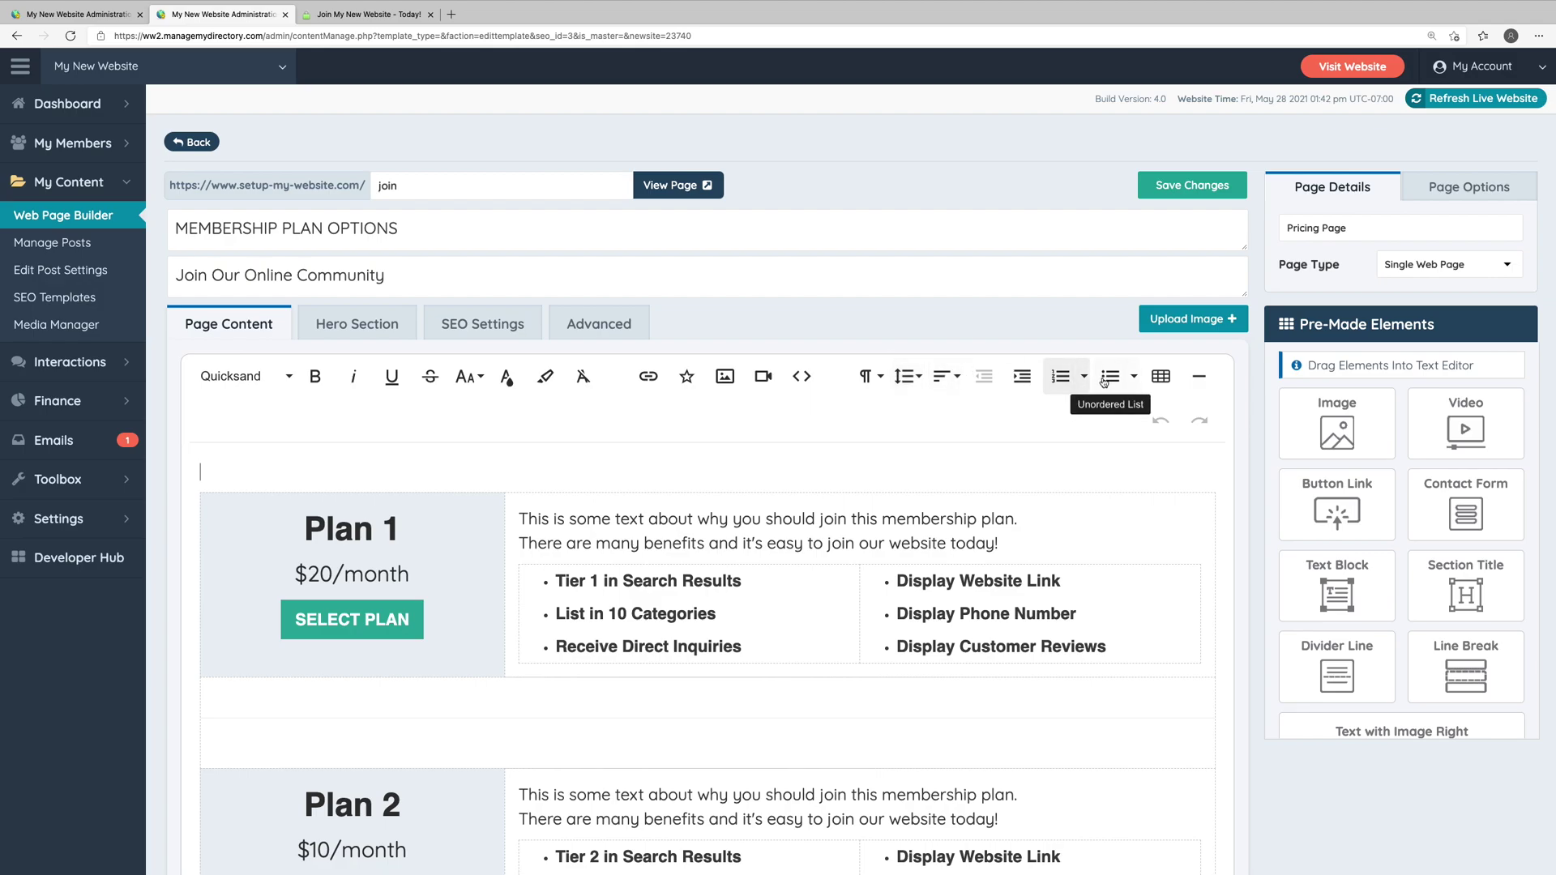
{"action": "left_click", "coordinate": [1161, 378]}
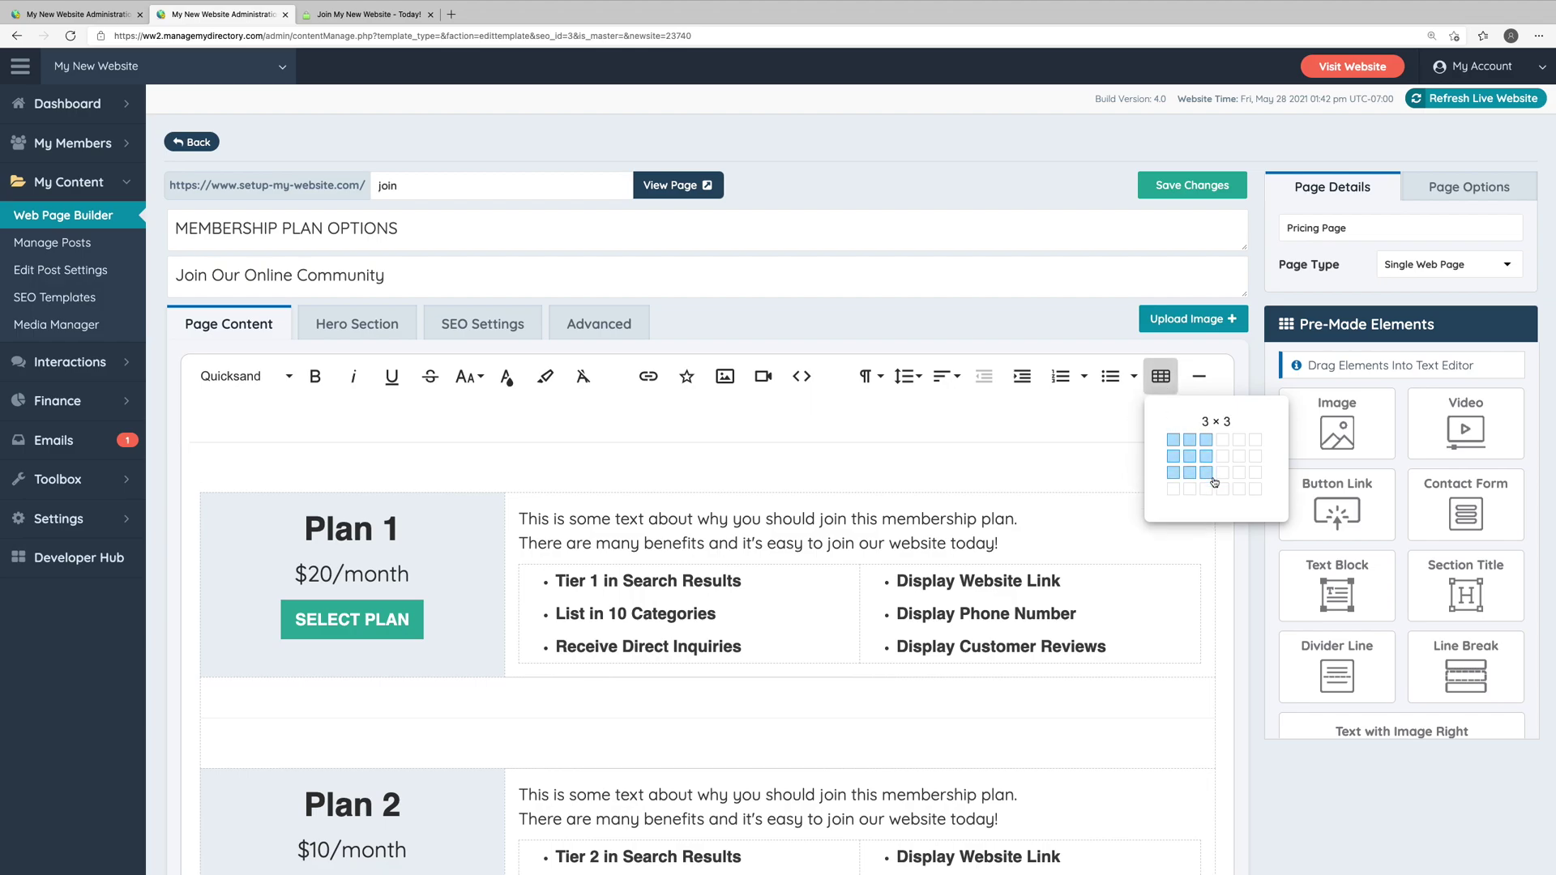
{"action": "left_click", "coordinate": [1218, 470]}
{"action": "scroll", "coordinate": [1218, 470], "scroll_direction": "down", "scroll_amount": 1}
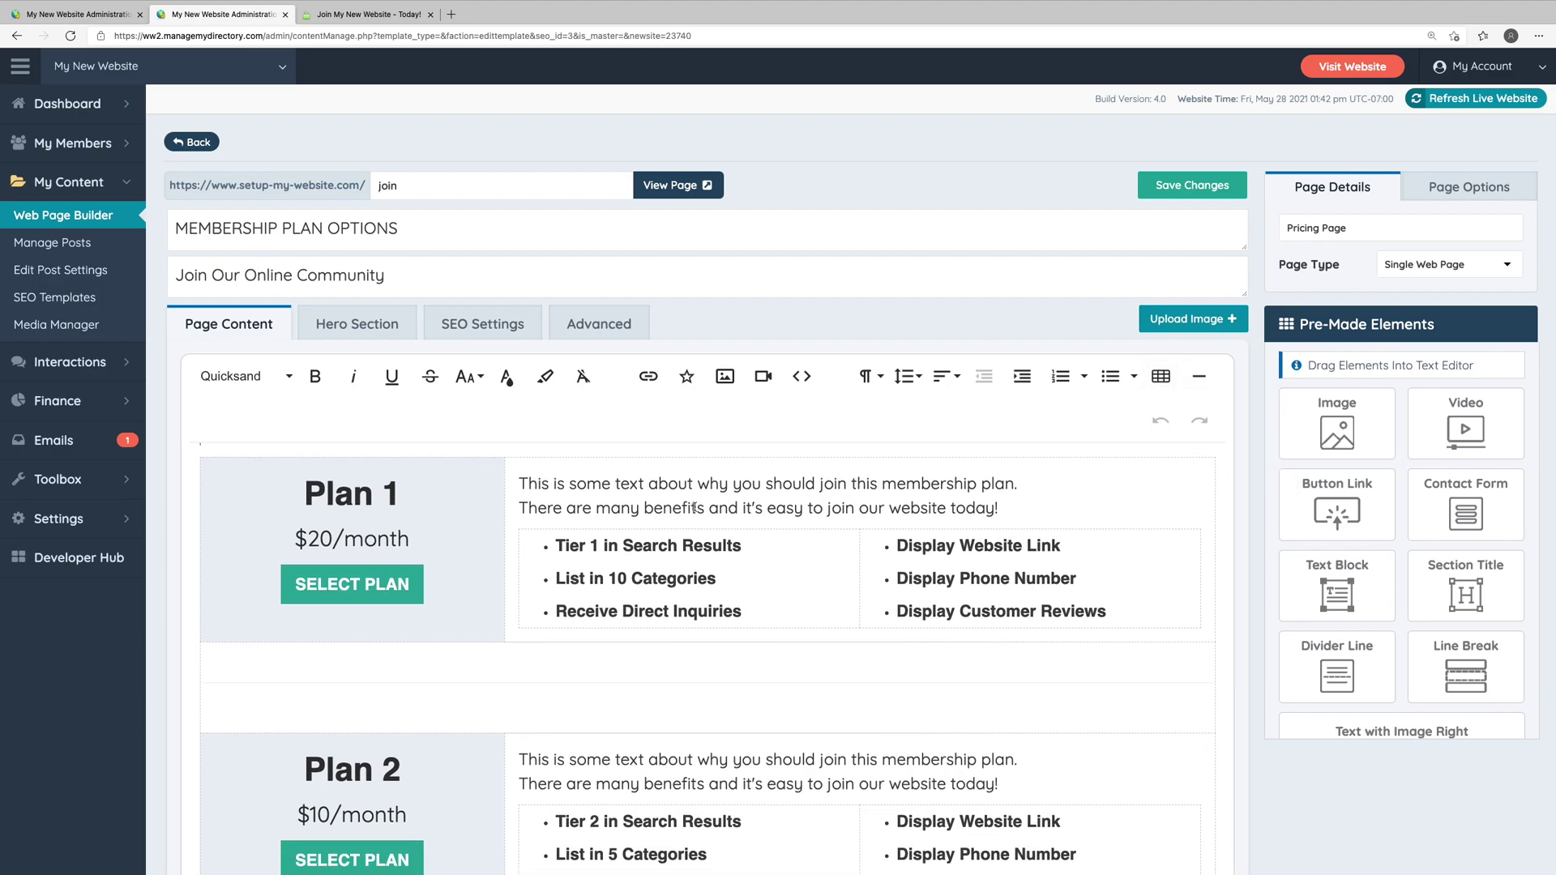
Confirm Plan 1's SELECT PLAN button links to /checkout/1, then view the Membership Plans list
{"action": "left_click", "coordinate": [342, 600]}
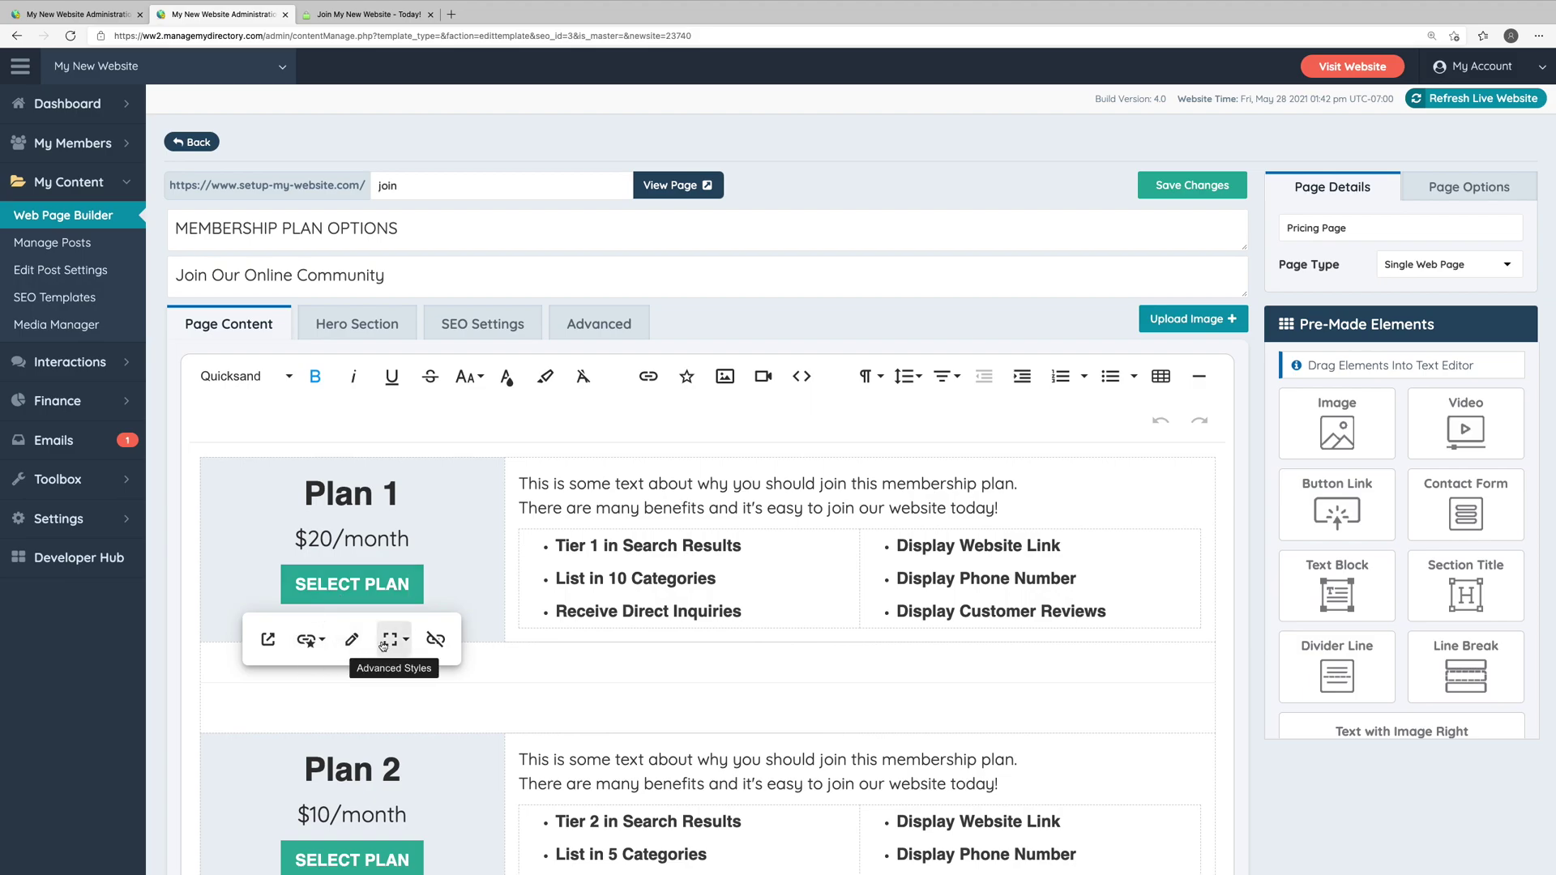
{"action": "left_click", "coordinate": [353, 640]}
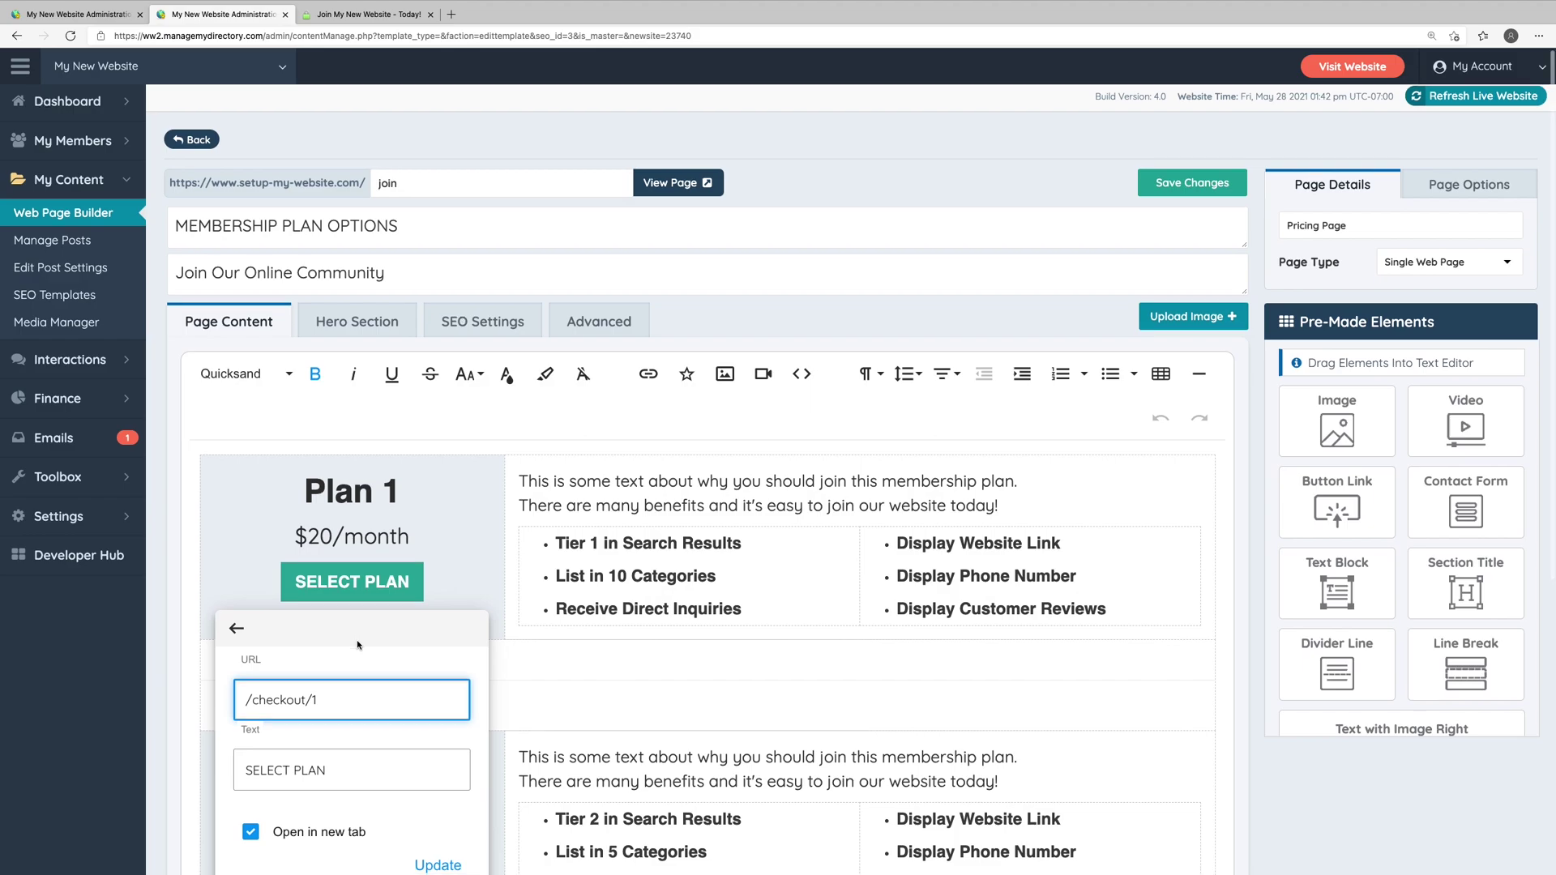
{"action": "scroll", "coordinate": [357, 639], "scroll_direction": "down", "scroll_amount": 2}
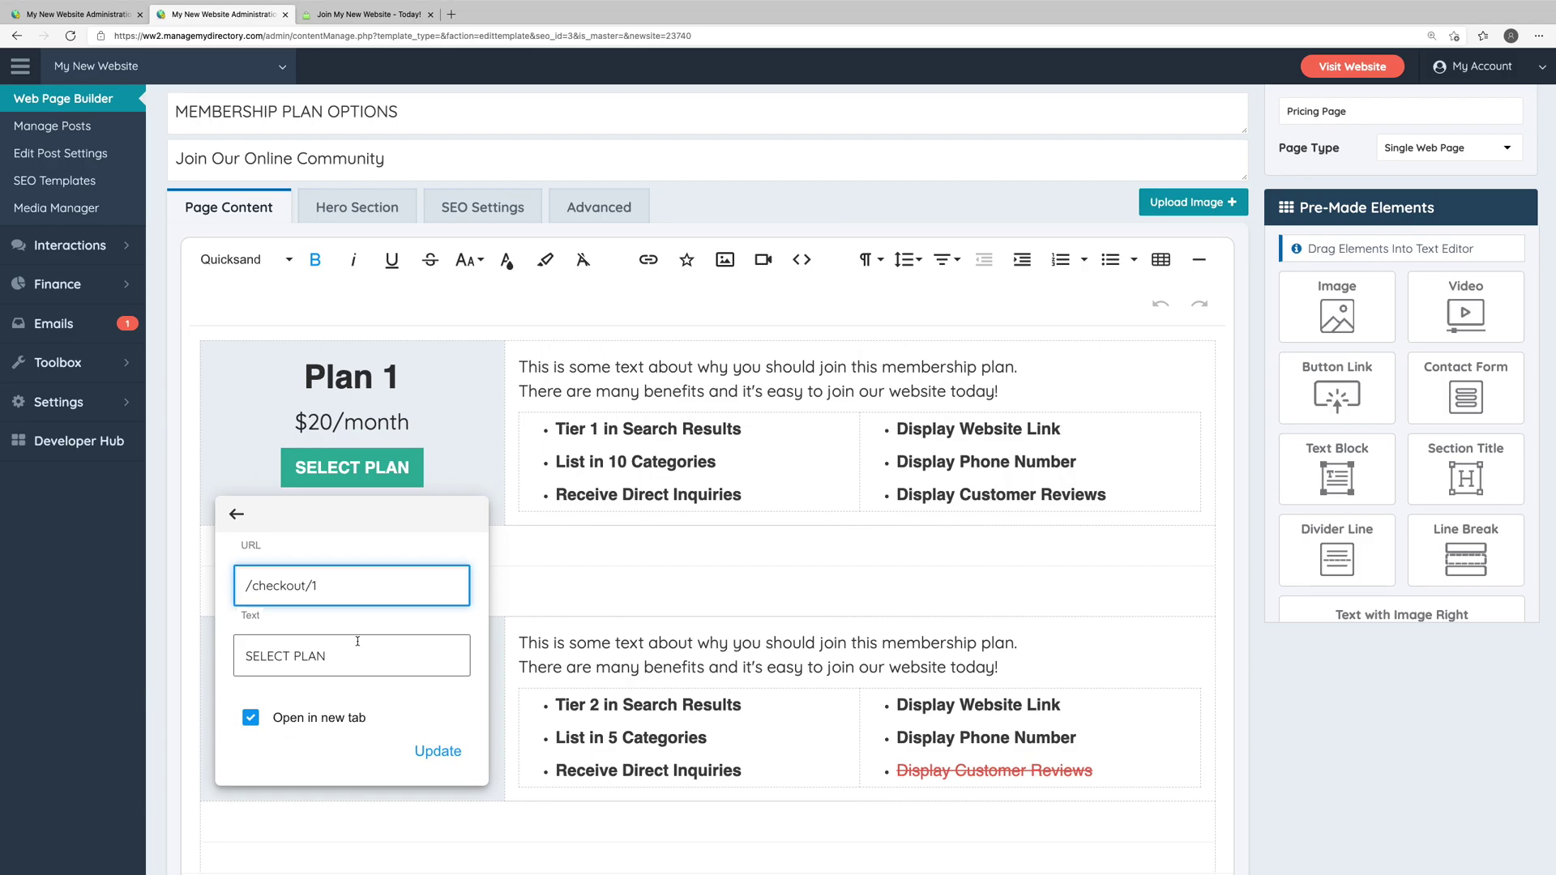
{"action": "left_click", "coordinate": [73, 21]}
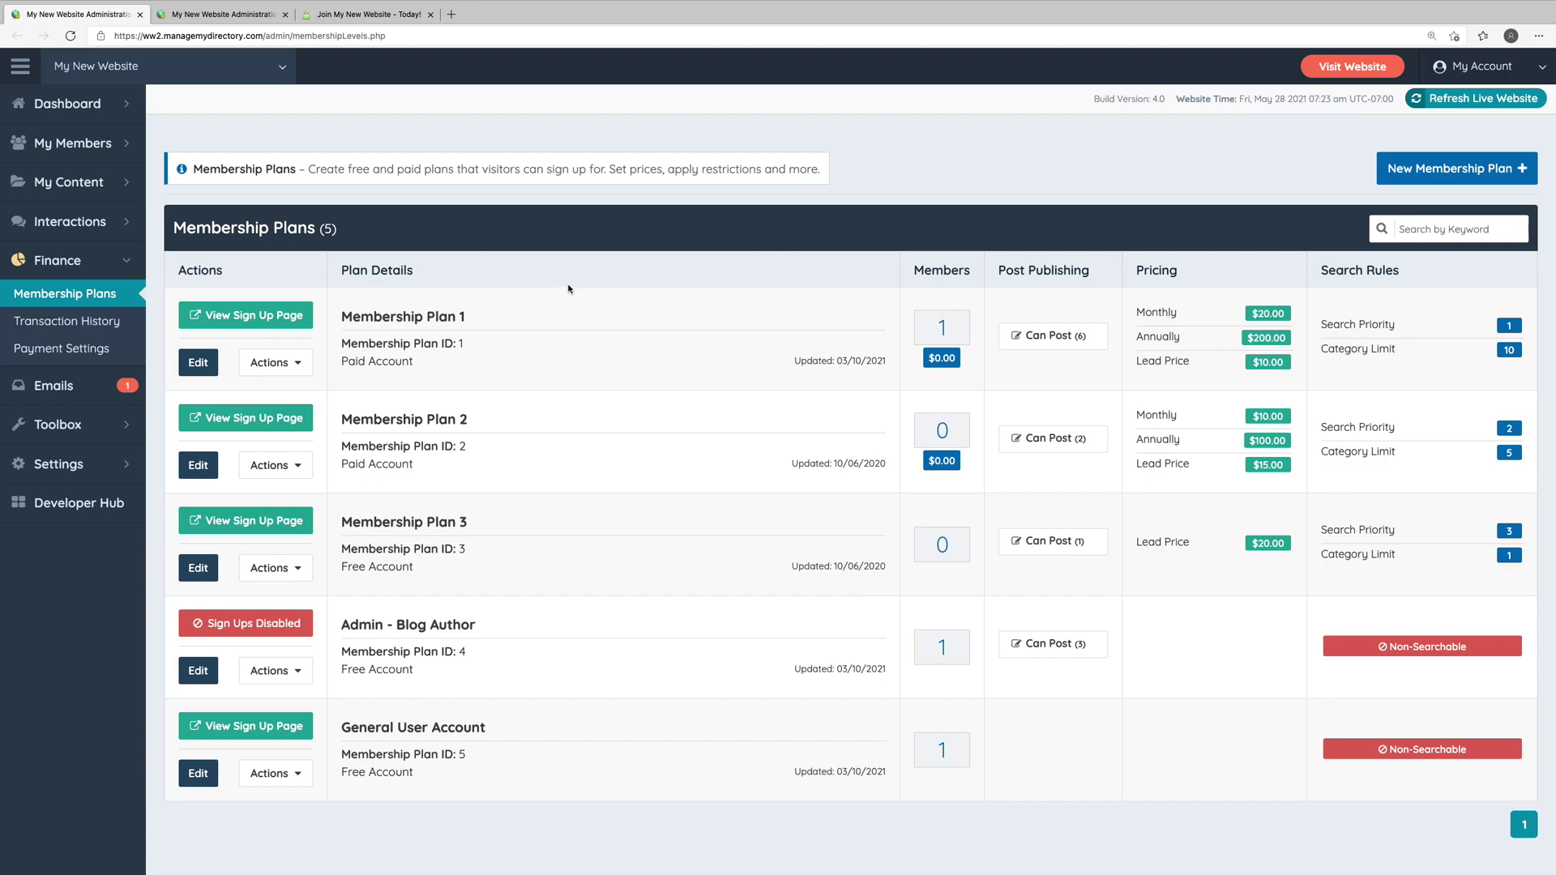
Open Membership Plan 1's sign-up page and highlight the /checkout/1 path in the address bar
{"action": "left_click", "coordinate": [256, 315]}
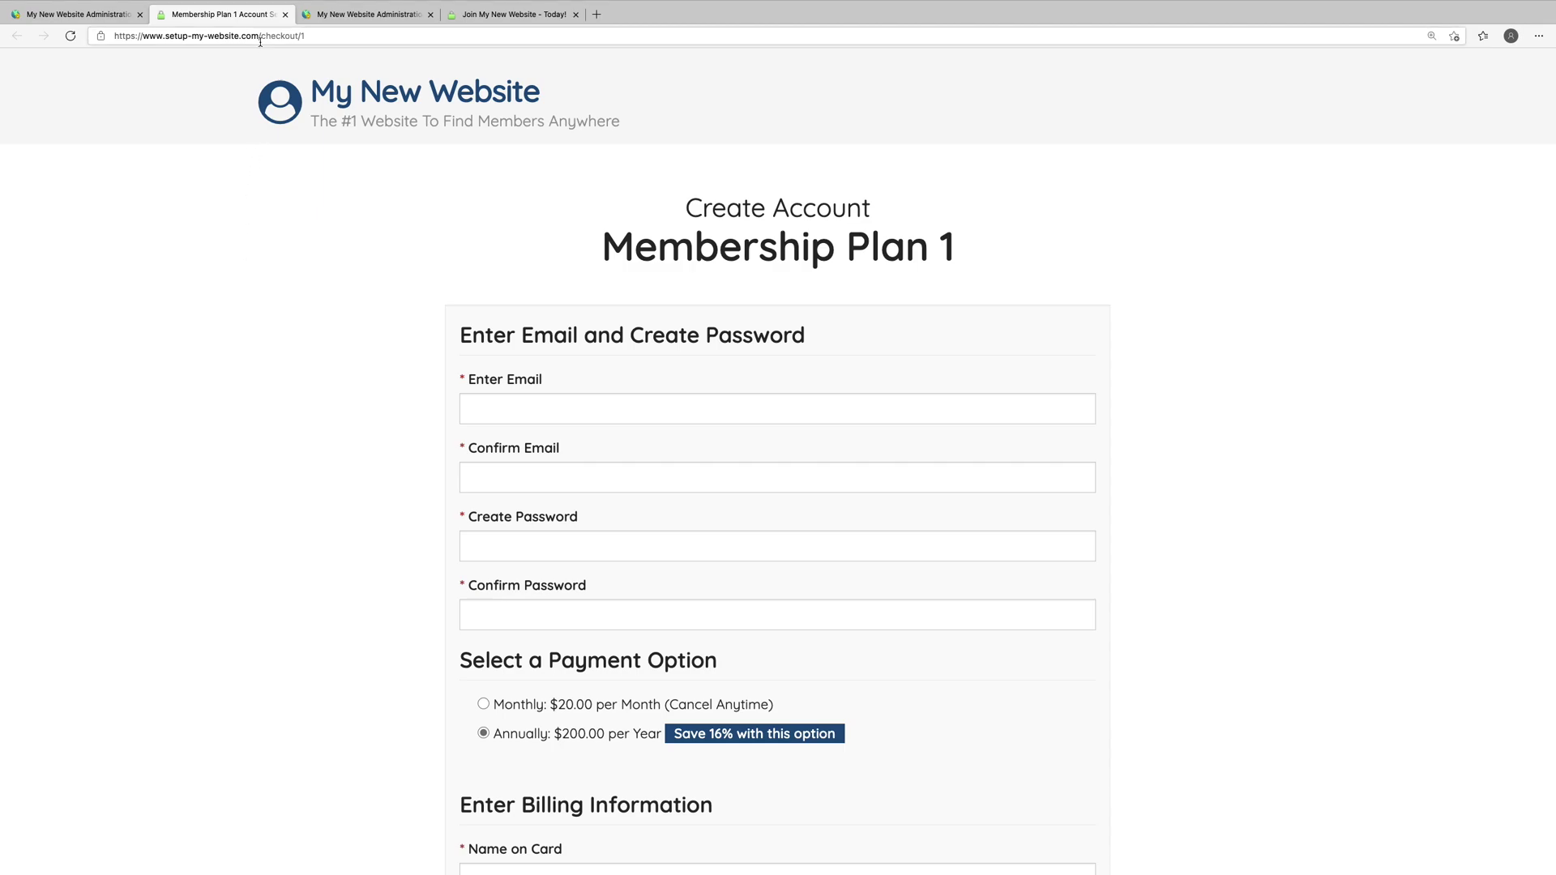
{"action": "left_click_drag", "start_coordinate": [261, 38], "coordinate": [322, 37]}
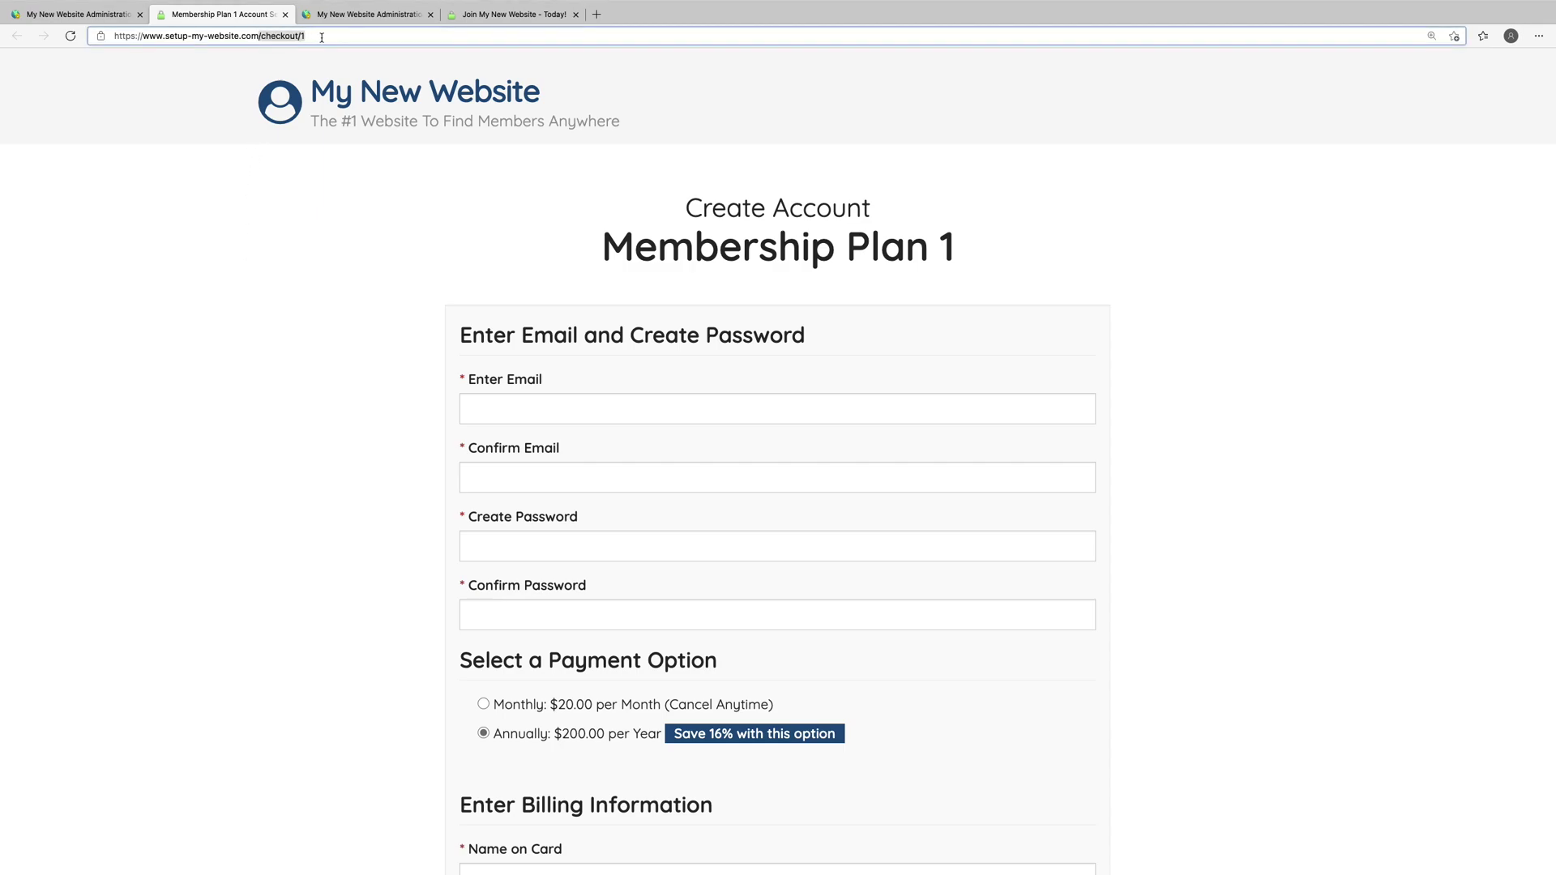
Paste the /checkout/1 path into the SELECT PLAN button's link field and close the link settings
{"action": "key", "text": "ctrl+c"}
{"action": "left_click", "coordinate": [341, 18]}
{"action": "key", "text": "ctrl+v"}
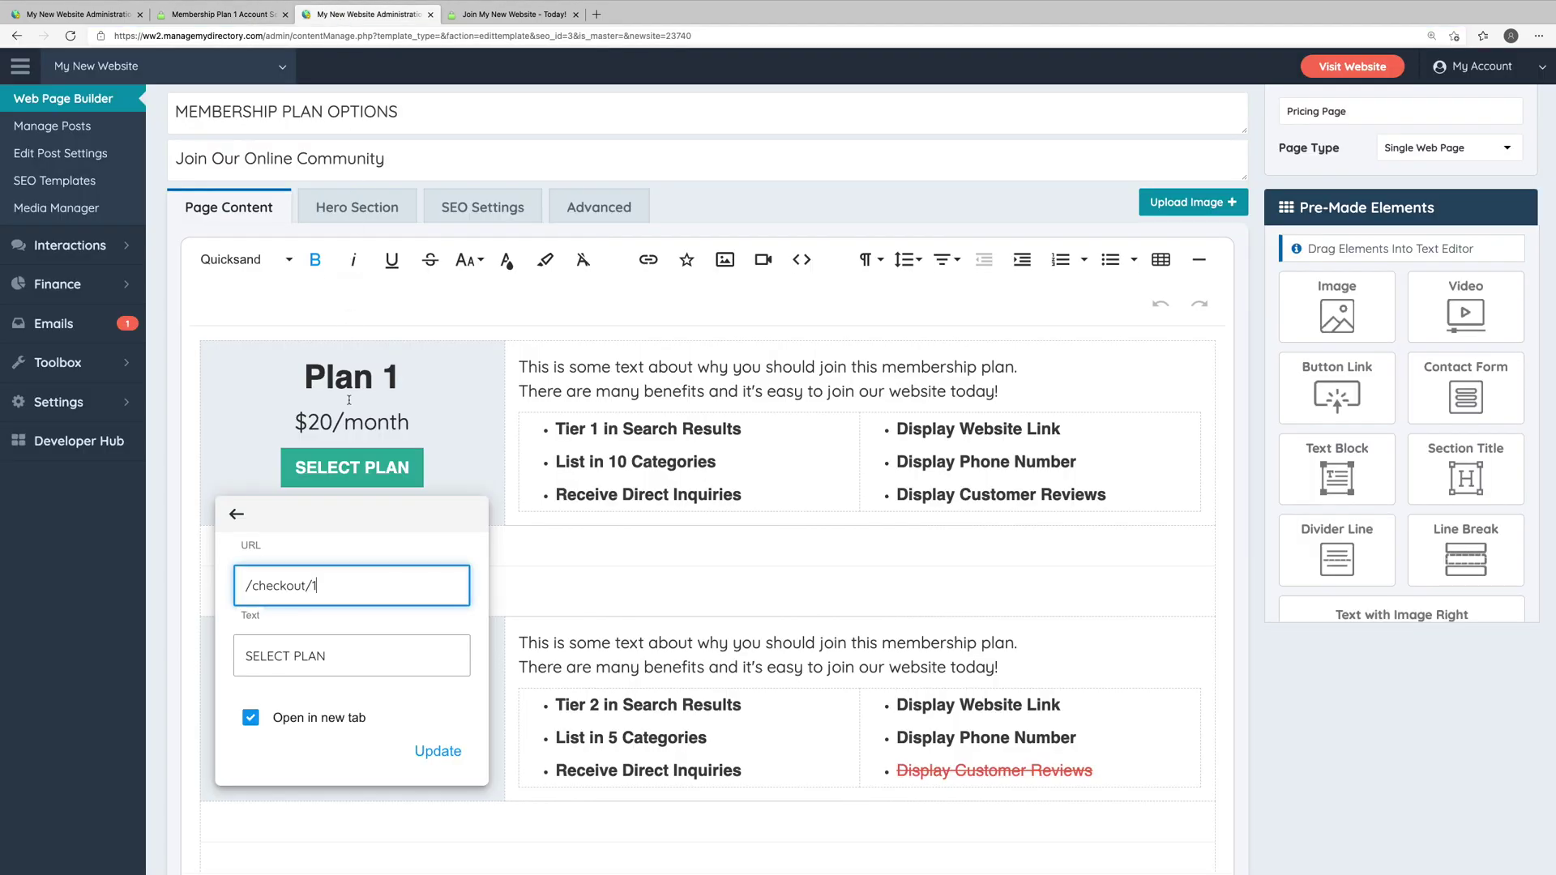
{"action": "left_click_drag", "start_coordinate": [318, 585], "coordinate": [214, 582]}
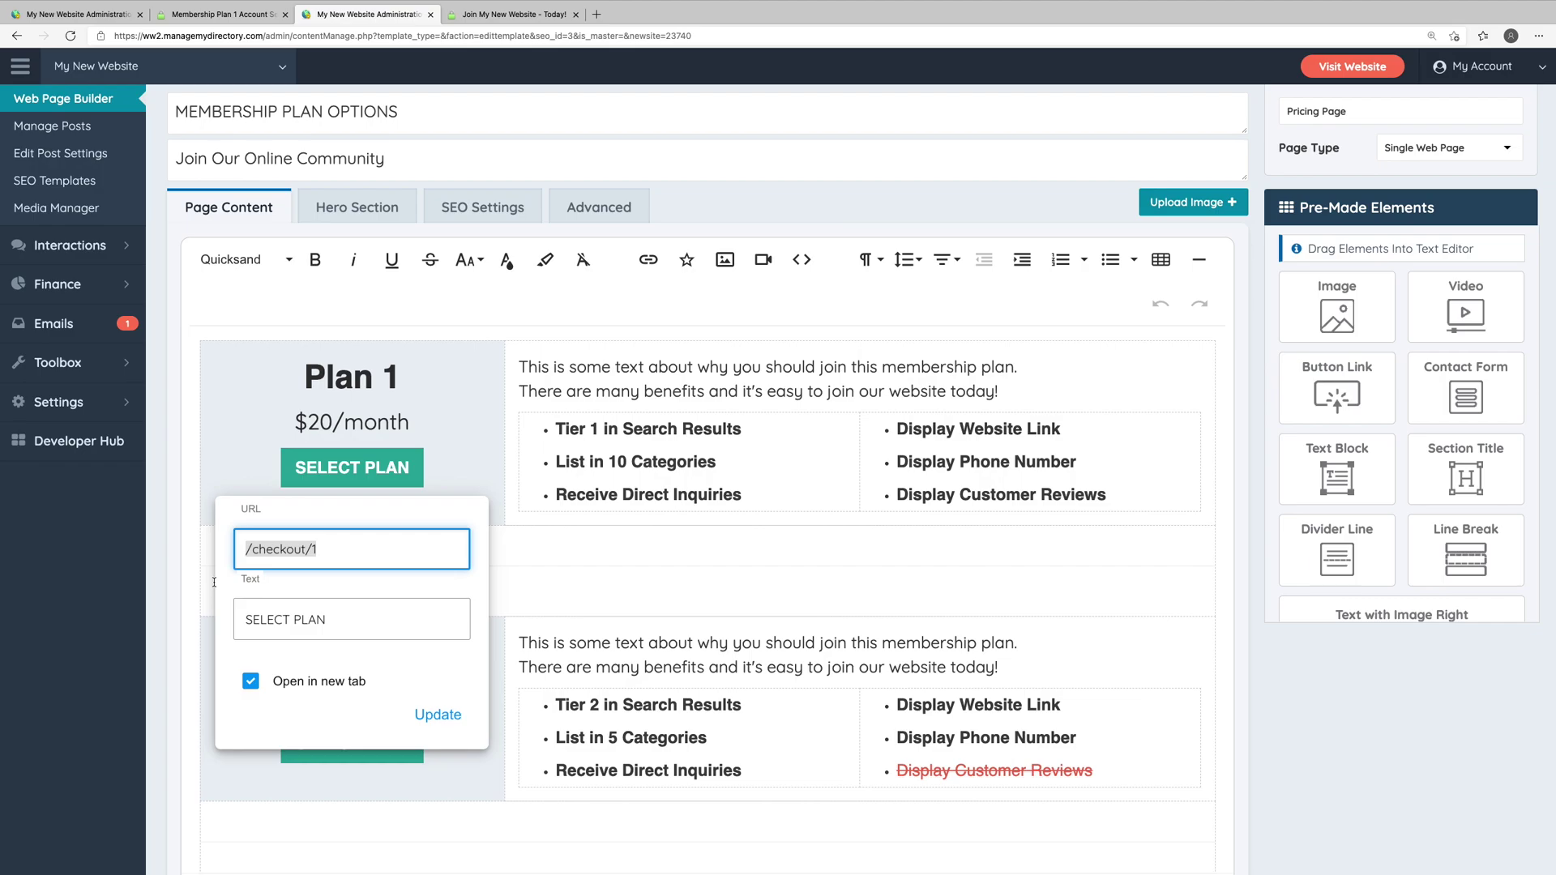
{"action": "left_click", "coordinate": [586, 560]}
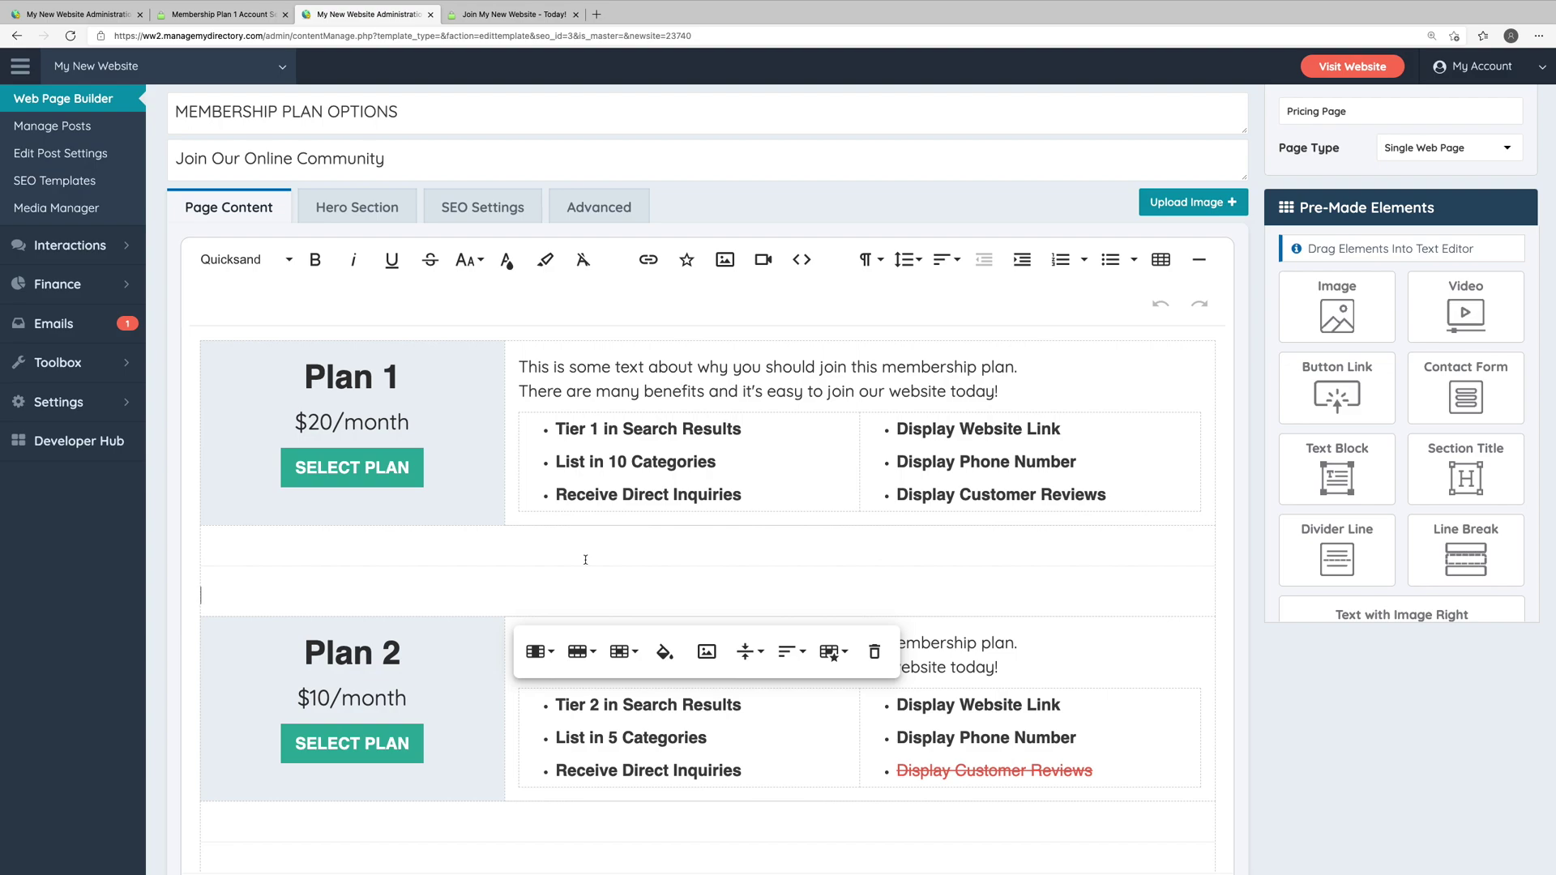
Replace the 'Plan 1' heading text with 'BASIC'
{"action": "left_click_drag", "start_coordinate": [401, 383], "coordinate": [304, 381]}
{"action": "type", "text": "B"}
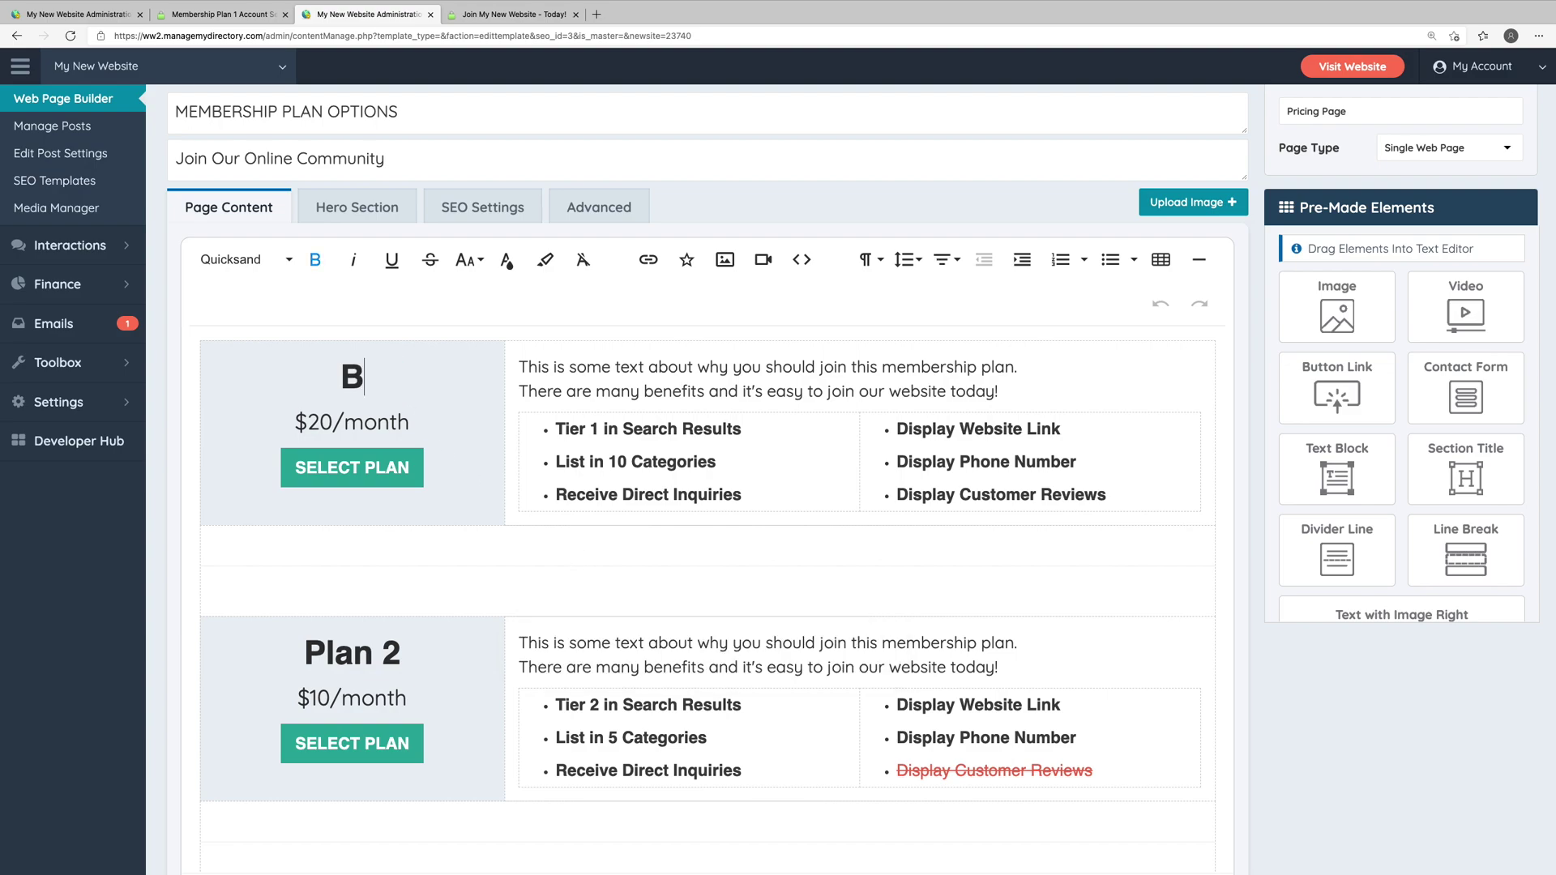
{"action": "type", "text": "ASIC"}
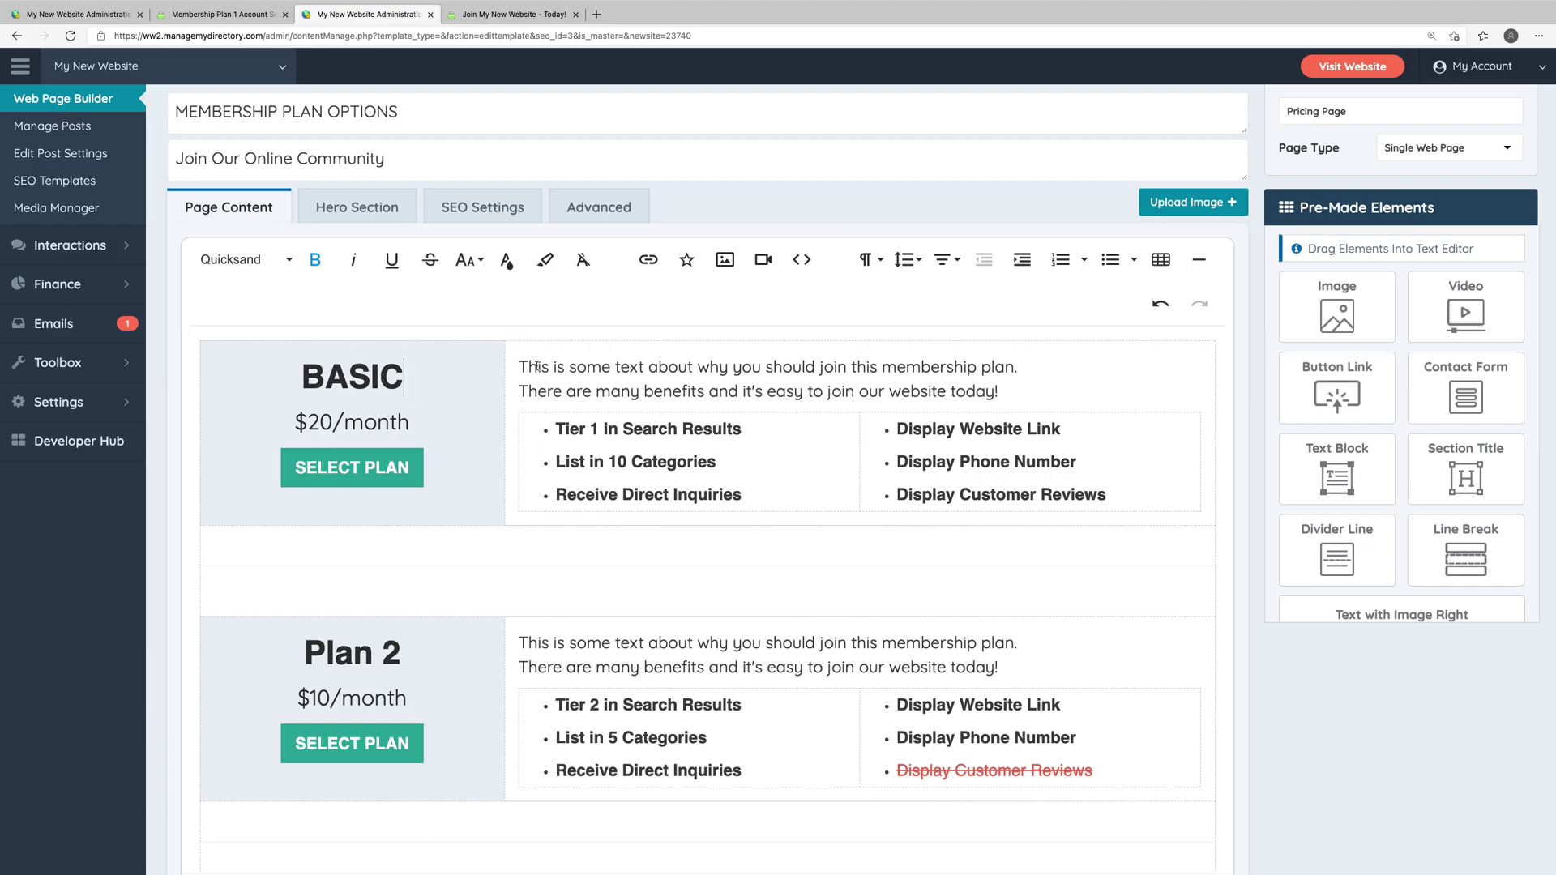
{"action": "left_click_drag", "start_coordinate": [528, 366], "coordinate": [840, 405]}
{"action": "left_click", "coordinate": [725, 476]}
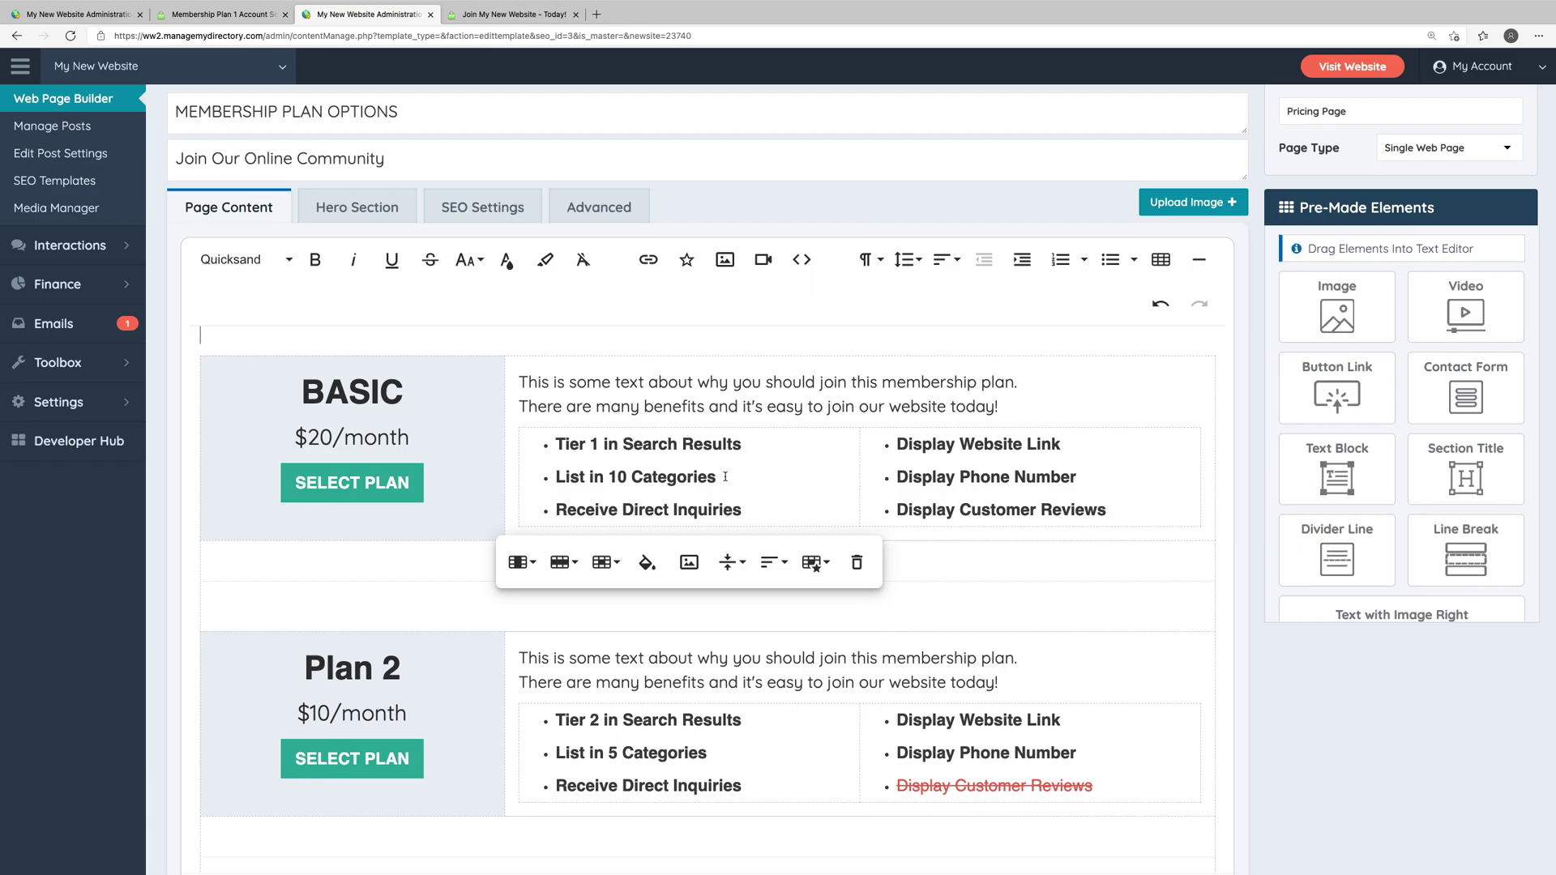
Delete the BASIC plan's table row via the table Row menu's Delete row option
{"action": "scroll", "coordinate": [725, 477], "scroll_direction": "down", "scroll_amount": 6}
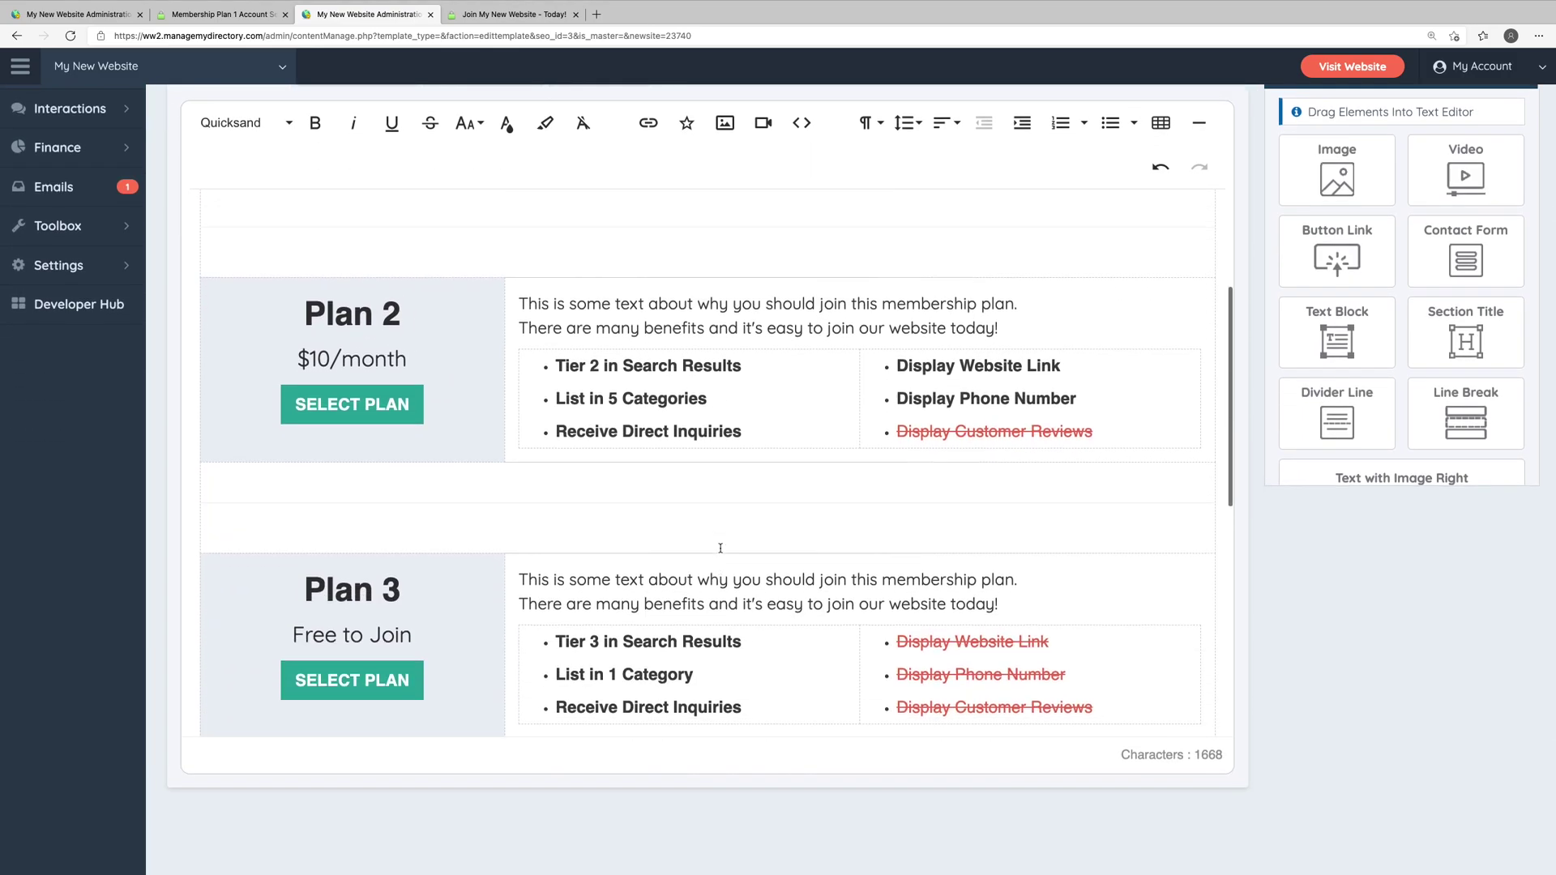
{"action": "scroll", "coordinate": [720, 547], "scroll_direction": "up", "scroll_amount": 5}
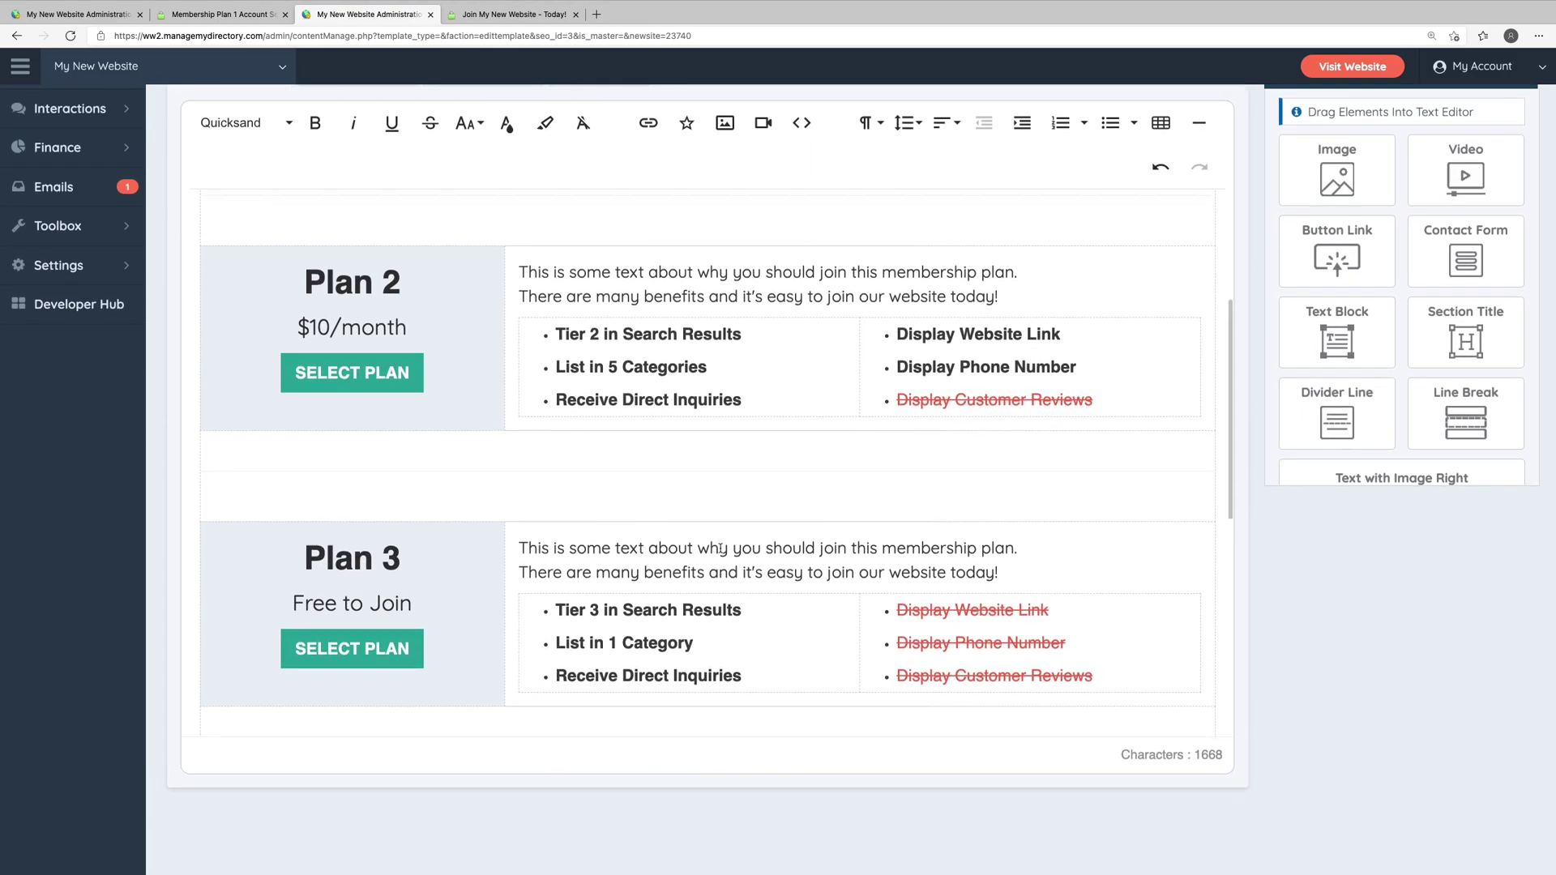
{"action": "left_click", "coordinate": [488, 335]}
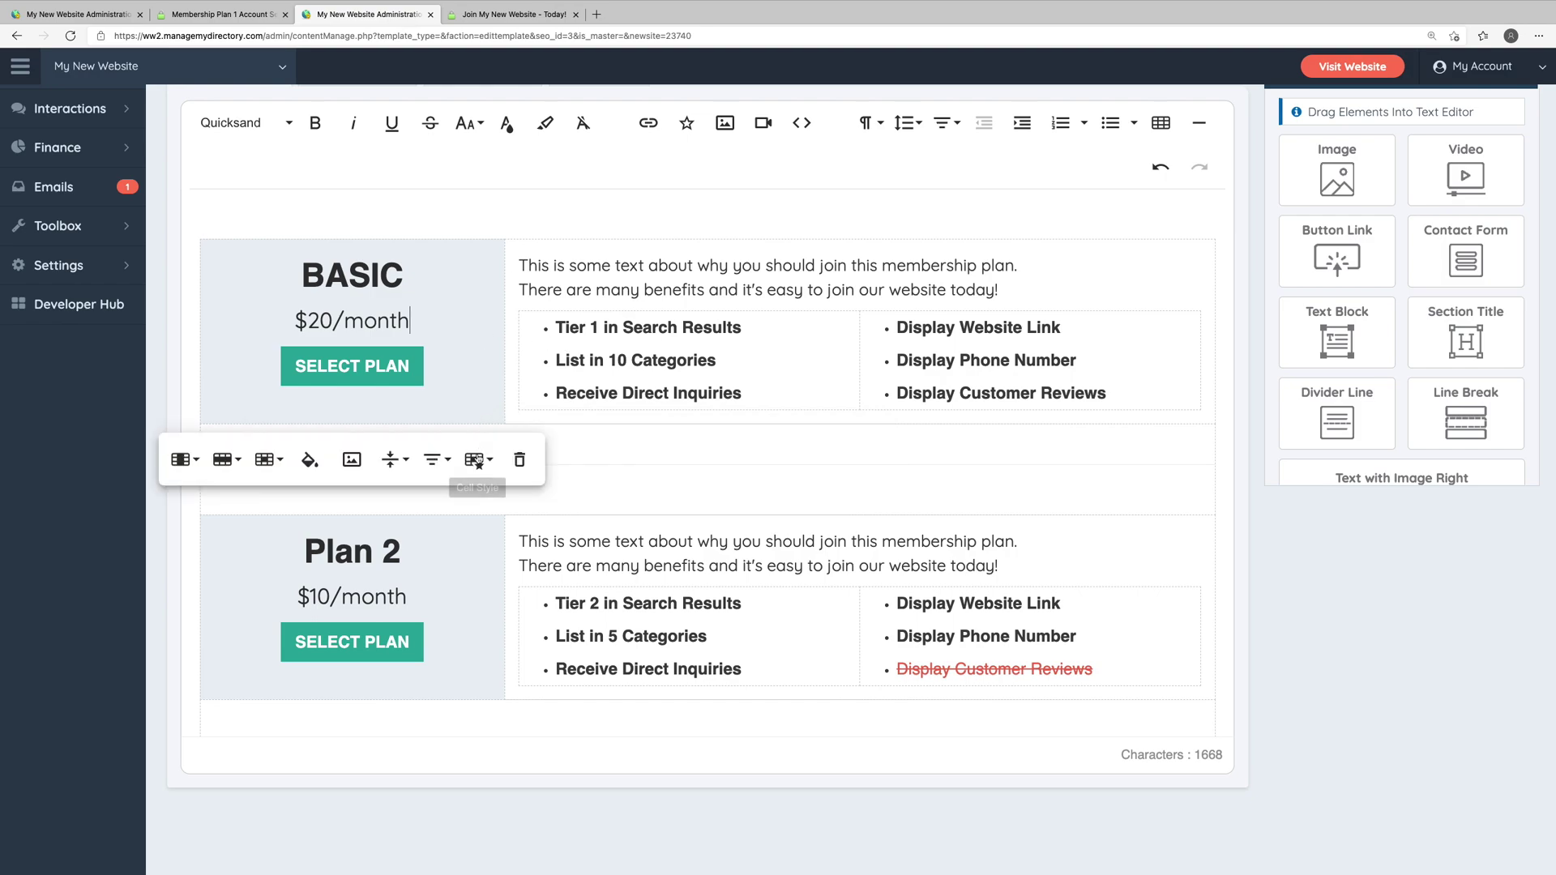
{"action": "left_click", "coordinate": [231, 469]}
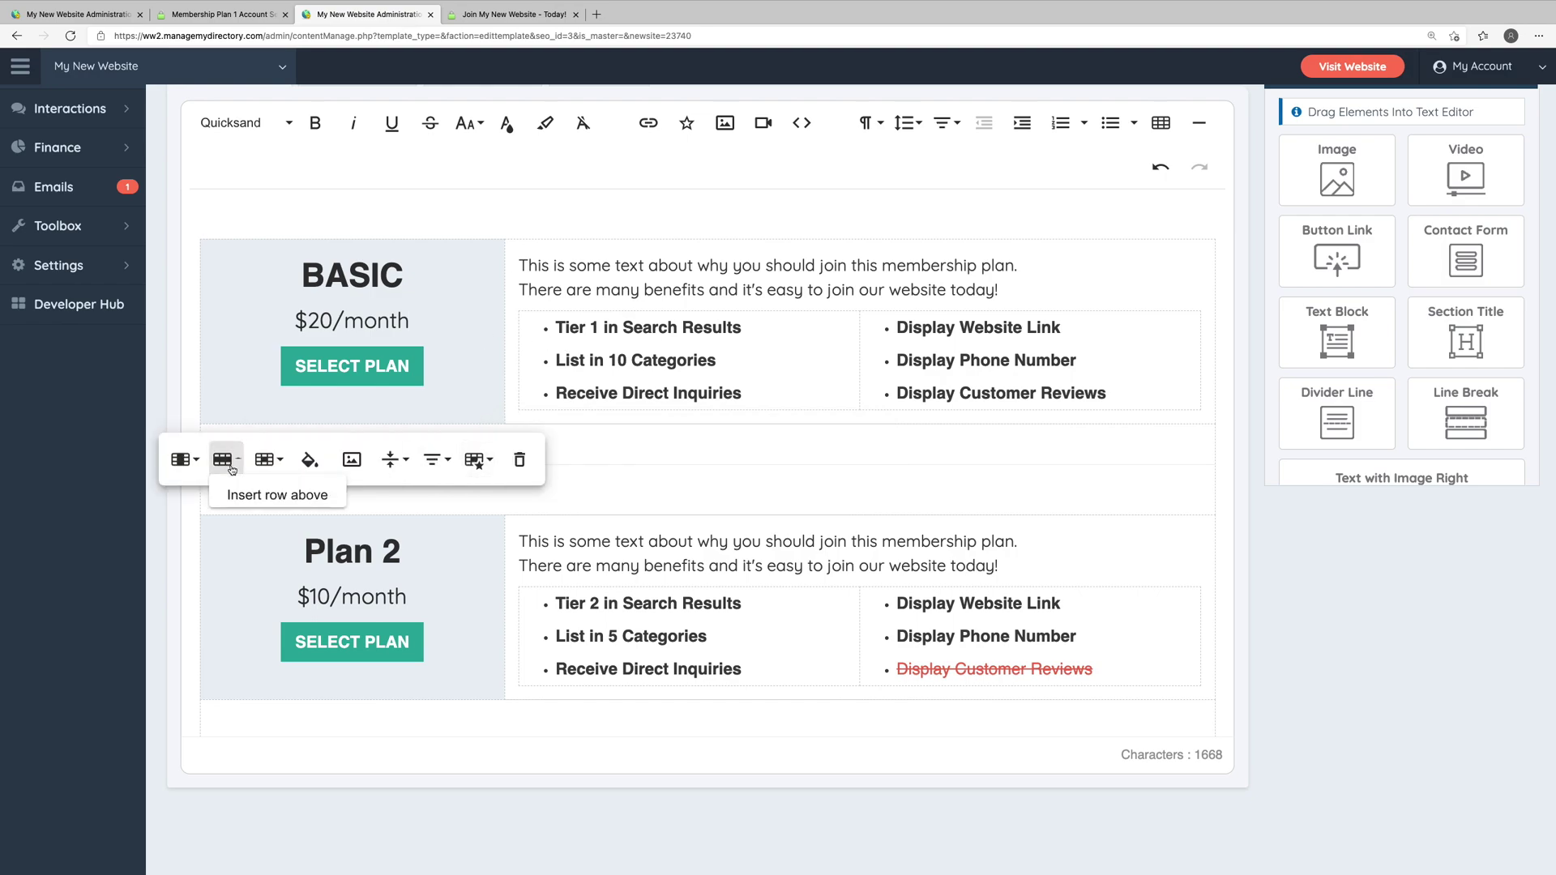
{"action": "left_click", "coordinate": [248, 549]}
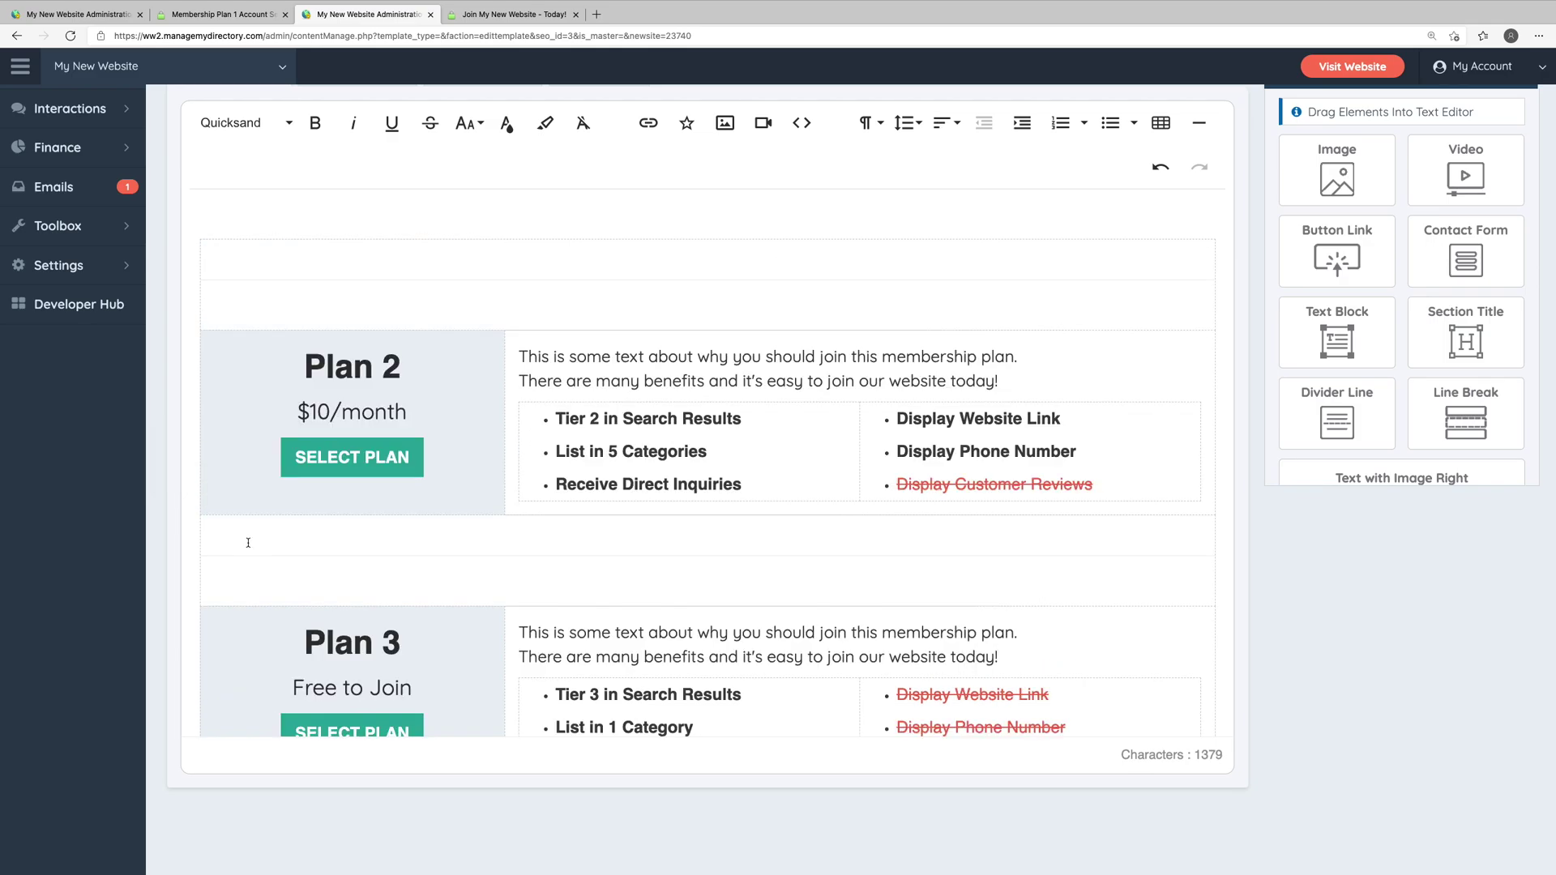
{"action": "scroll", "coordinate": [247, 542], "scroll_direction": "down", "scroll_amount": 4}
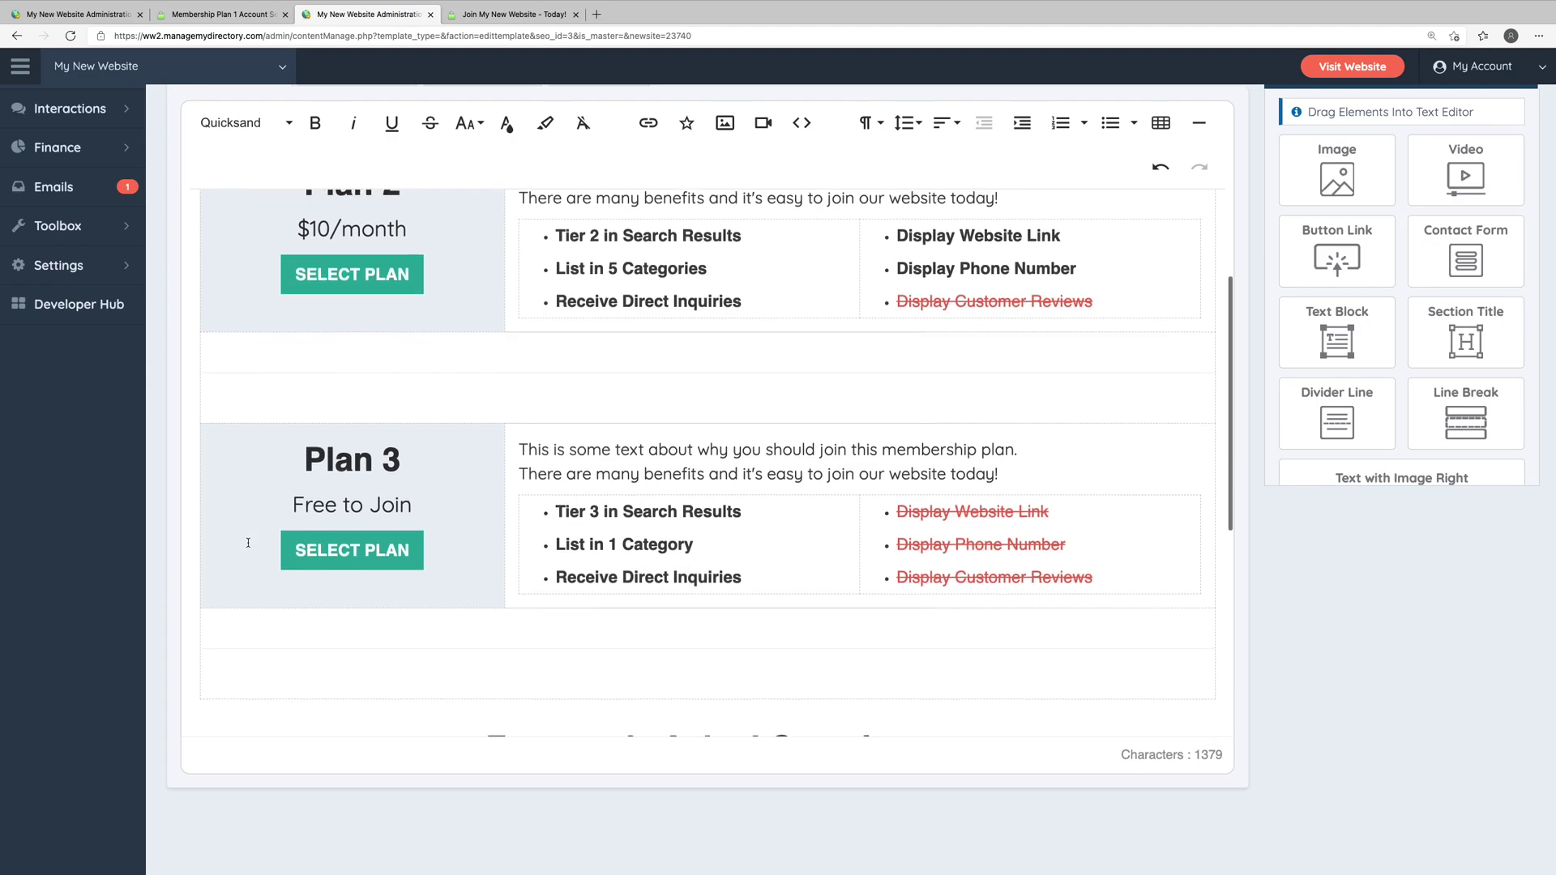
{"action": "scroll", "coordinate": [248, 542], "scroll_direction": "up", "scroll_amount": 4}
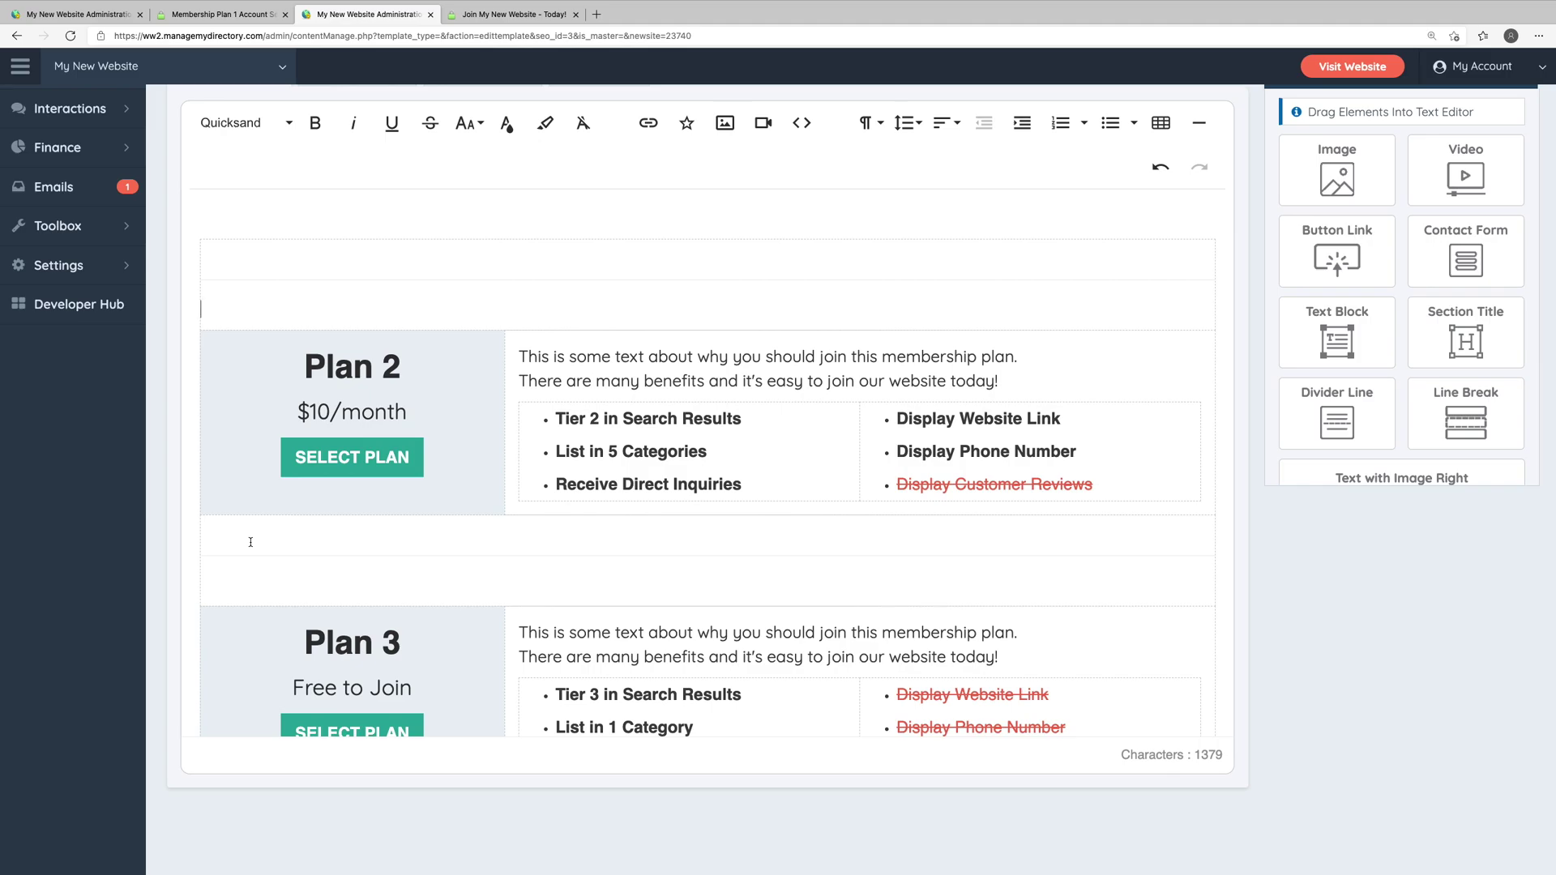
{"action": "scroll", "coordinate": [1319, 605], "scroll_direction": "up", "scroll_amount": 4}
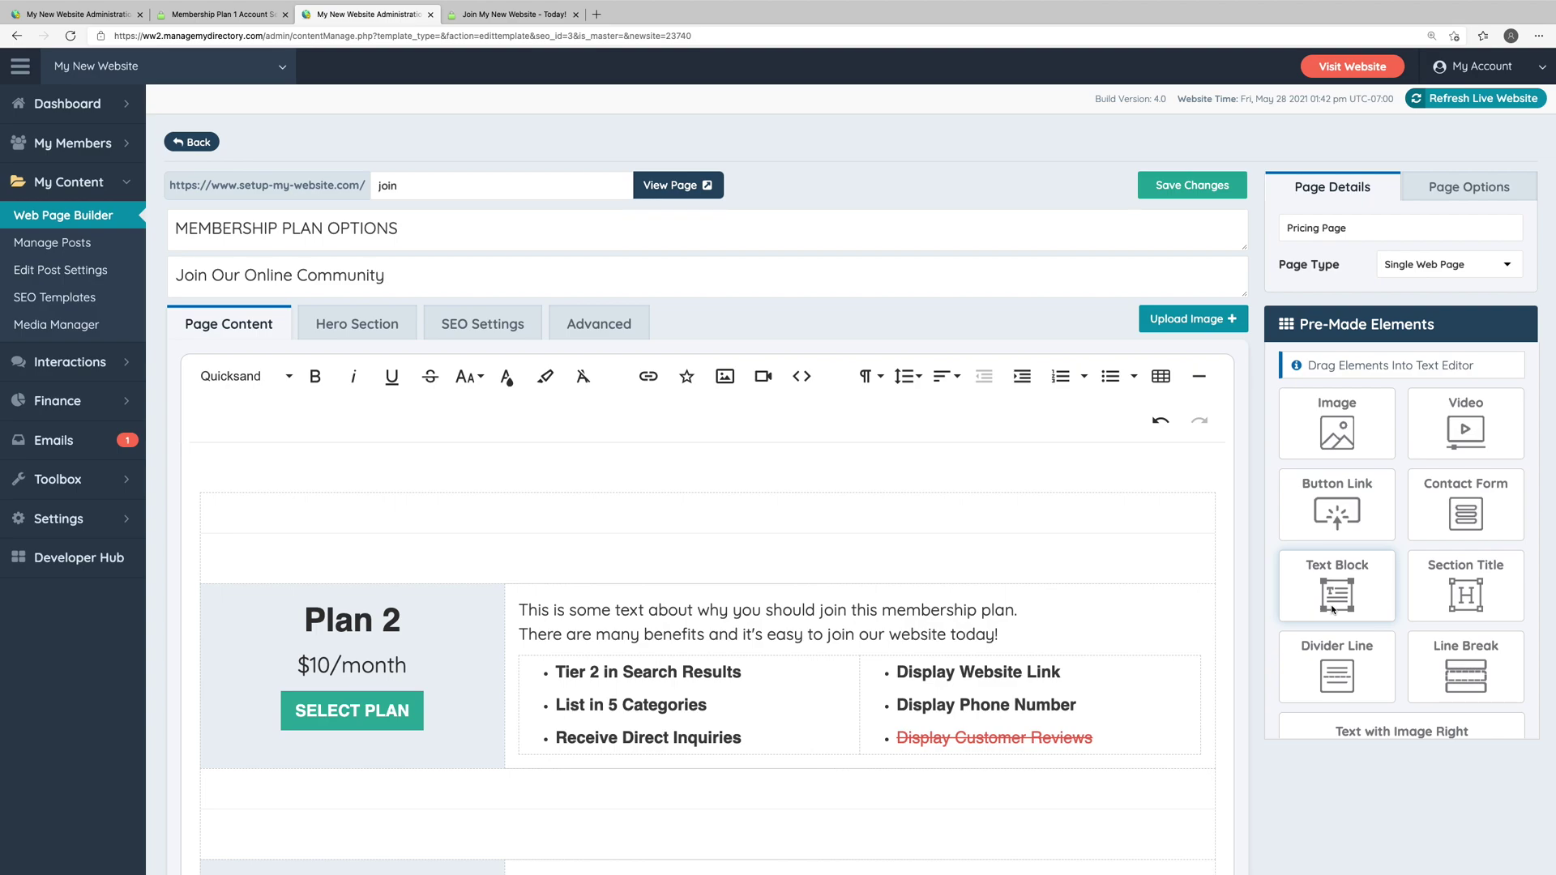
Drag a pre-made Membership Plan block into the content above Plan 2
{"action": "scroll", "coordinate": [1333, 609], "scroll_direction": "down", "scroll_amount": 5}
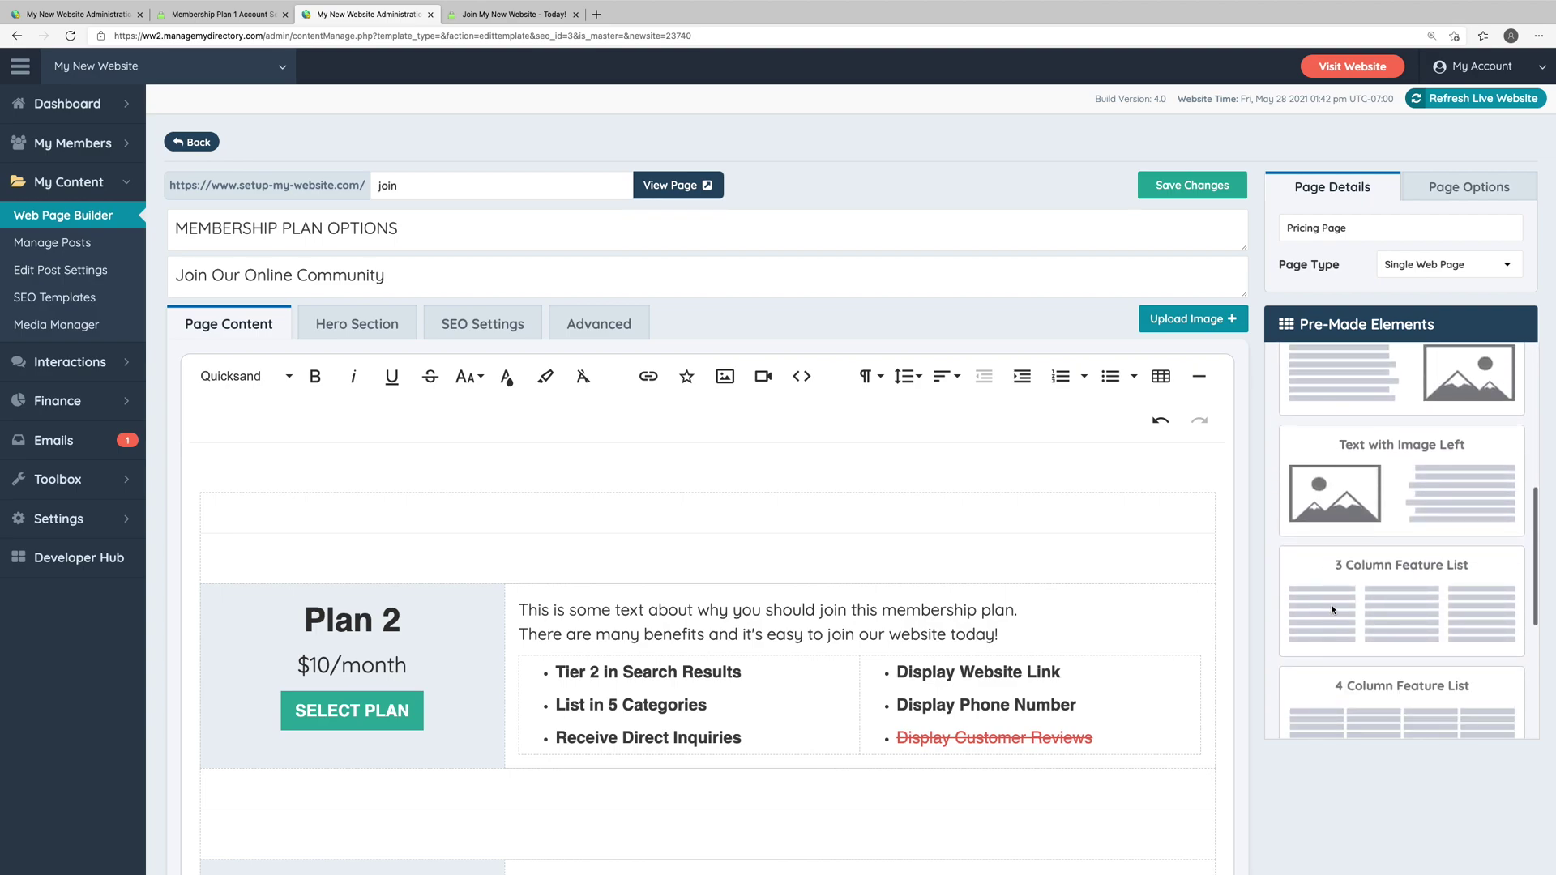
{"action": "scroll", "coordinate": [1333, 609], "scroll_direction": "up", "scroll_amount": 1}
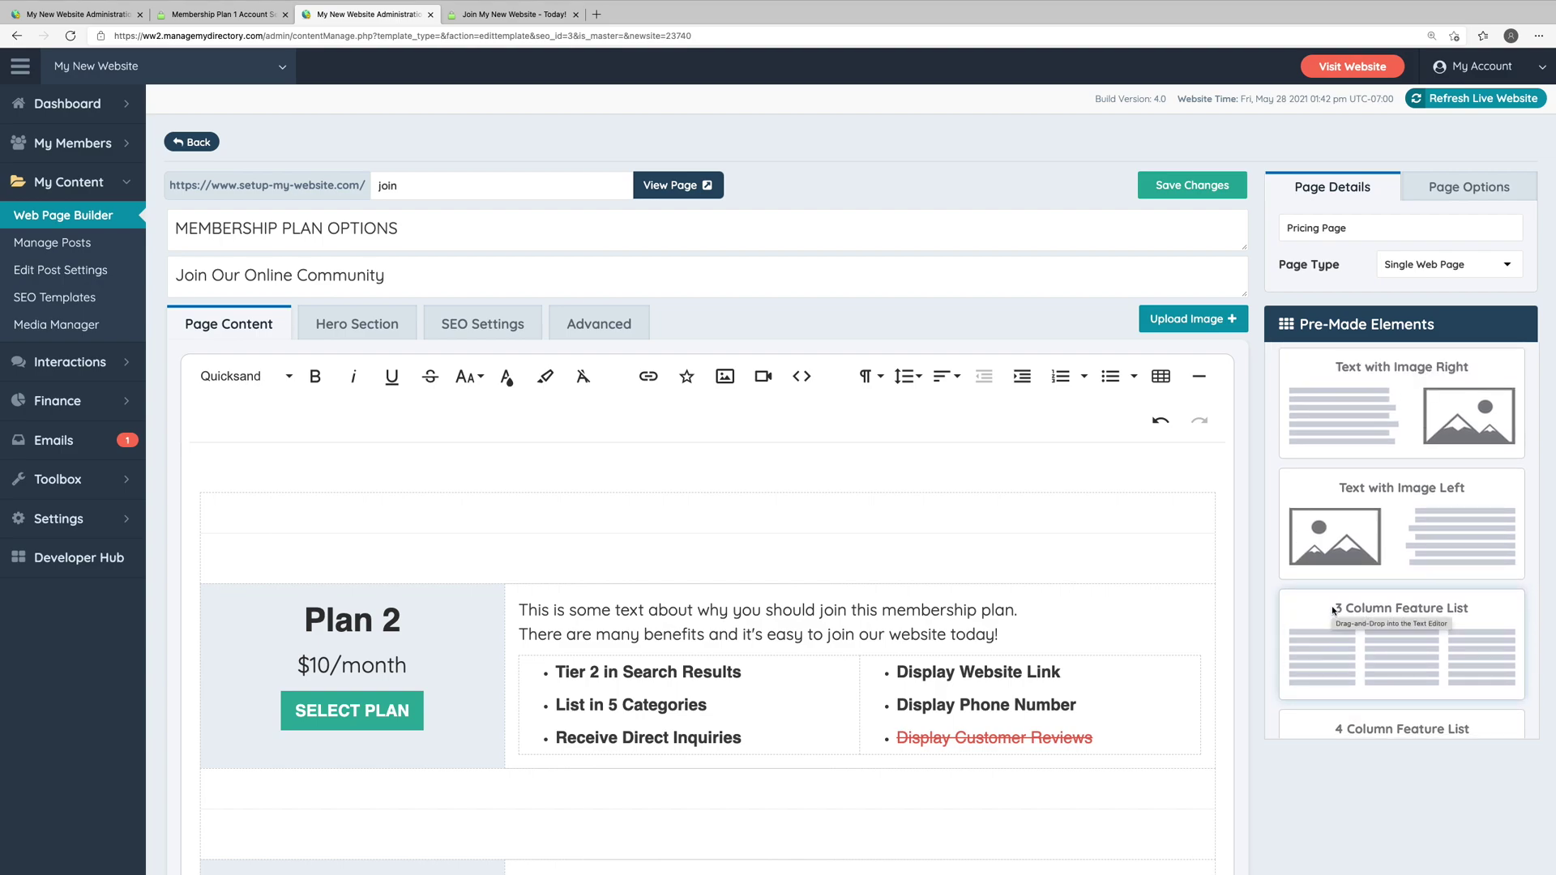
{"action": "scroll", "coordinate": [1333, 609], "scroll_direction": "down", "scroll_amount": 4}
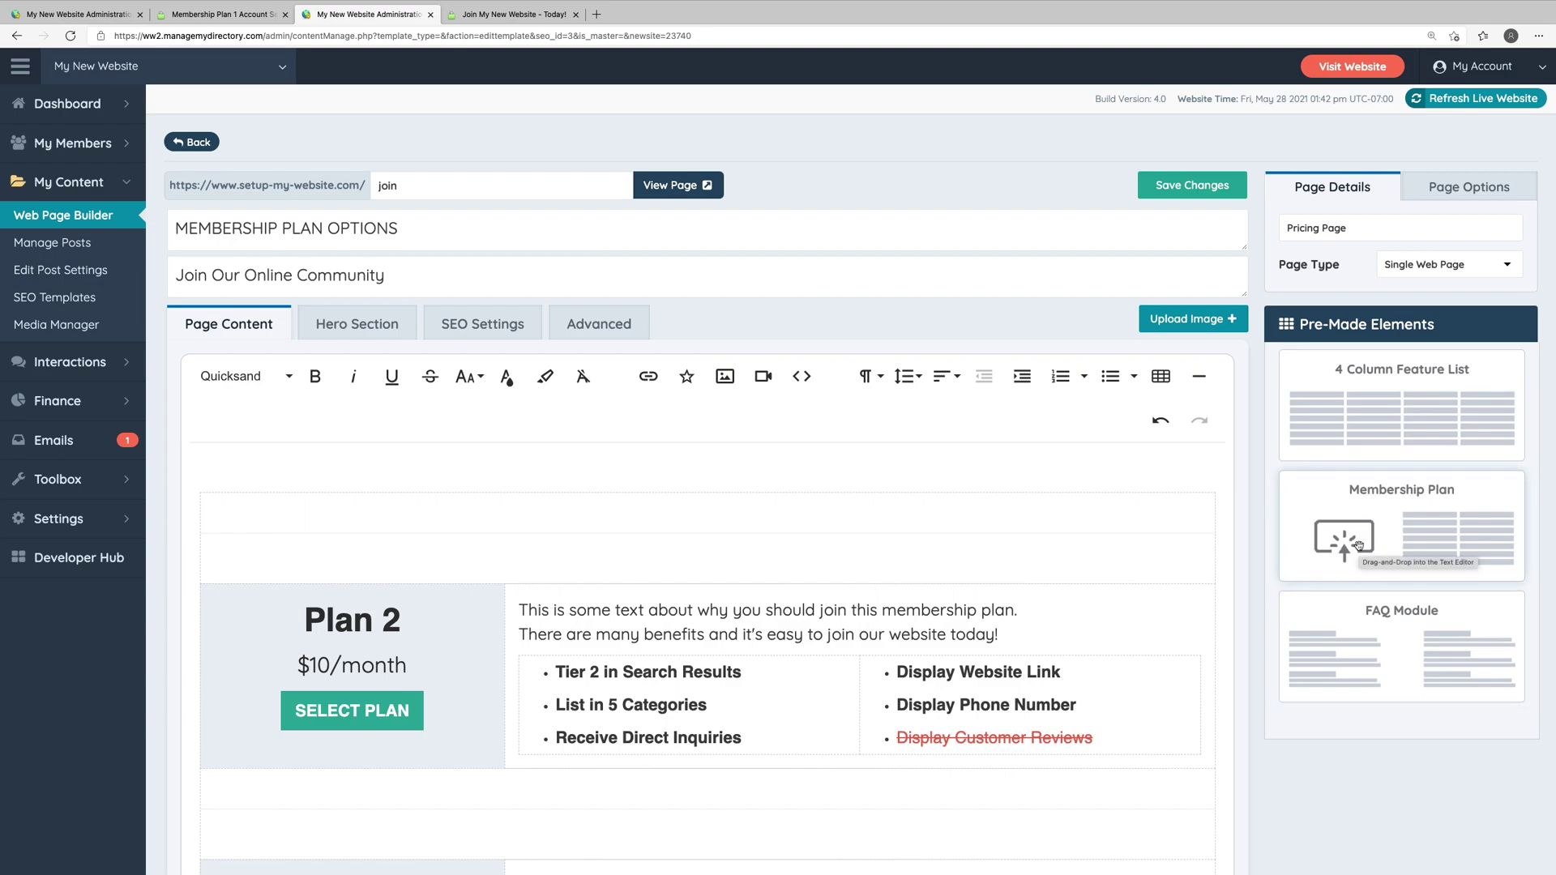
{"action": "left_click_drag", "start_coordinate": [1359, 544], "coordinate": [634, 515]}
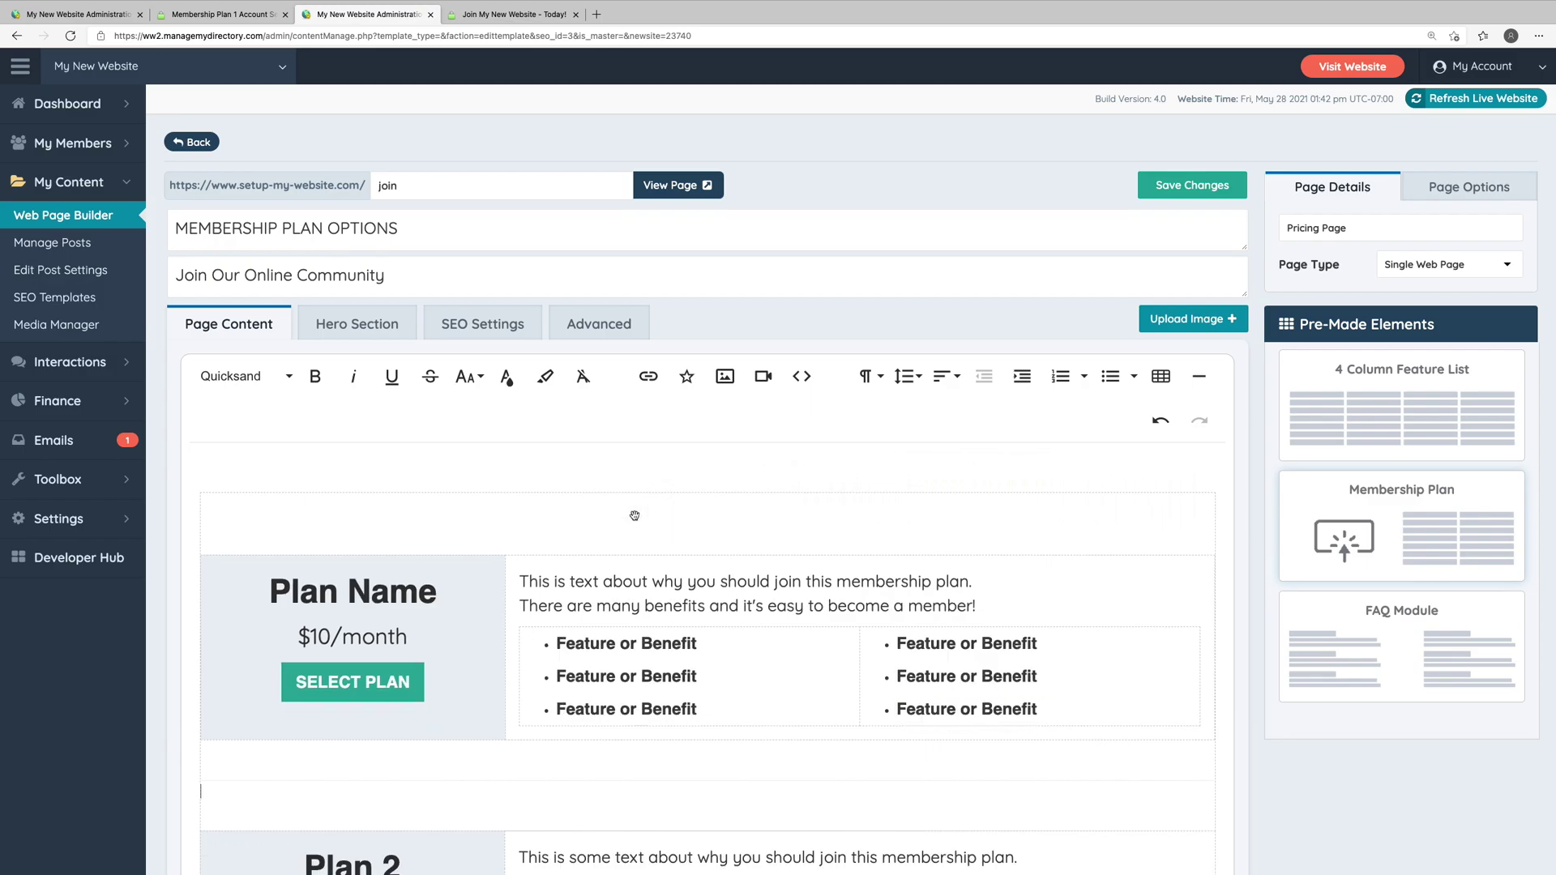
{"action": "scroll", "coordinate": [635, 515], "scroll_direction": "down", "scroll_amount": 5}
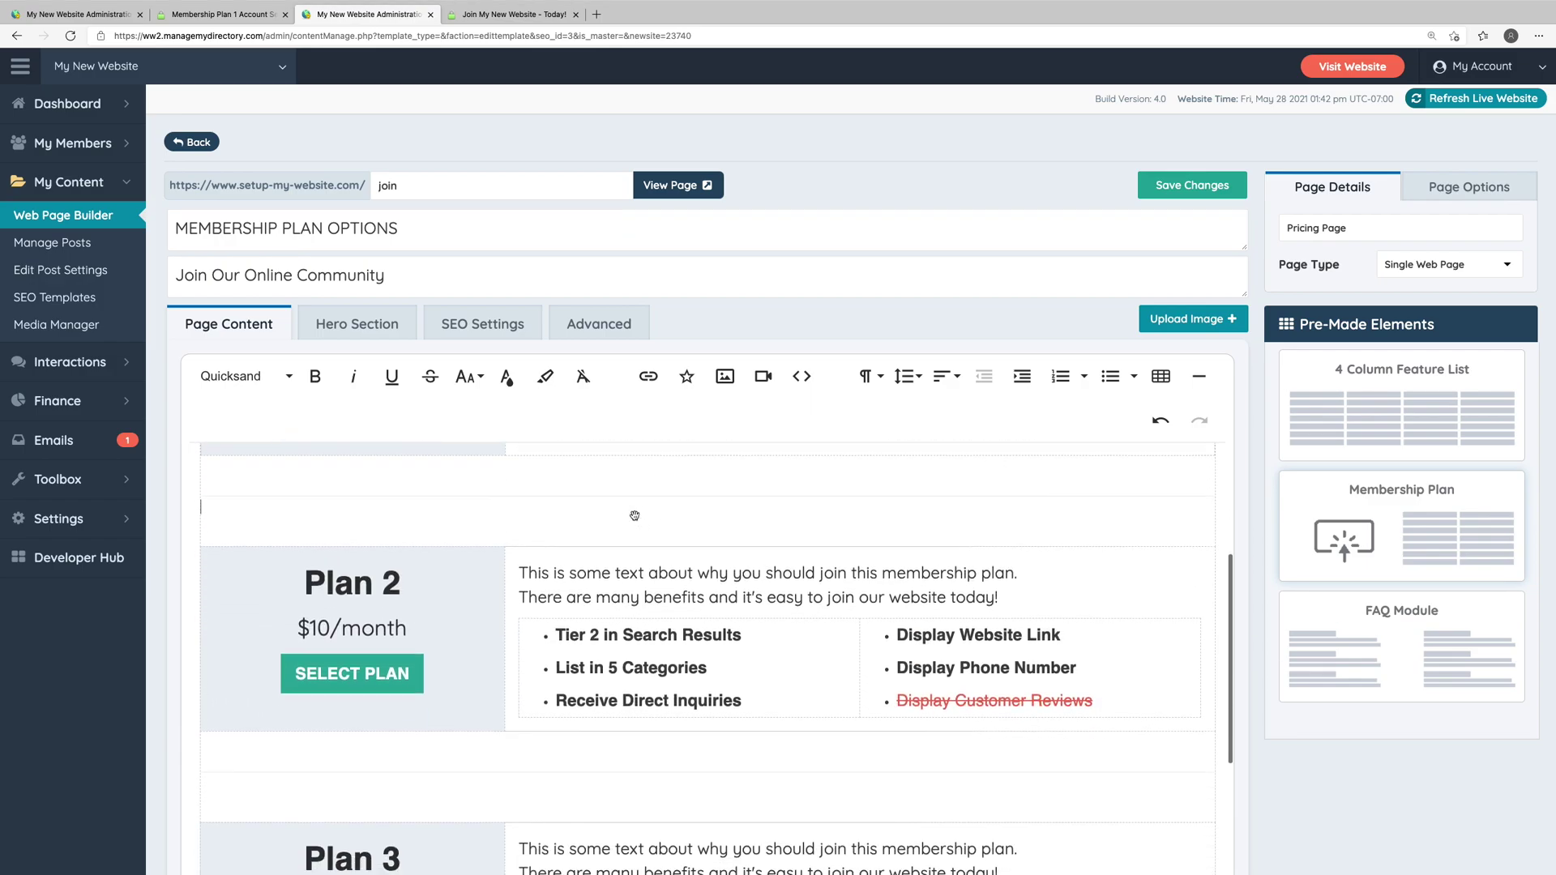
{"action": "scroll", "coordinate": [635, 516], "scroll_direction": "up", "scroll_amount": 6}
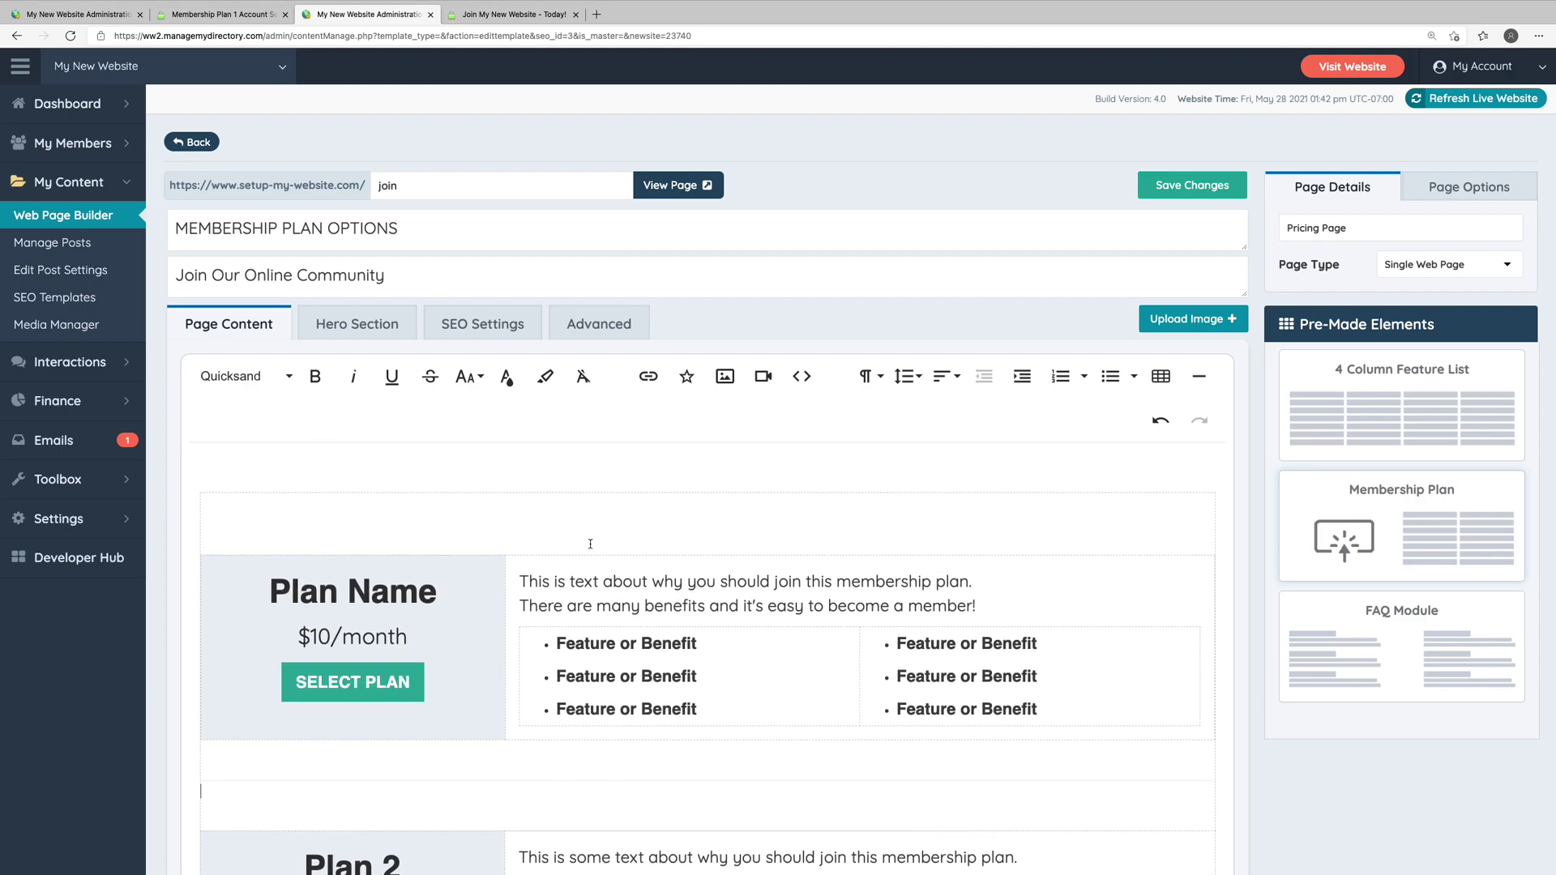
Open the new block's SELECT PLAN link settings to confirm it points to /checkout/1
{"action": "left_click", "coordinate": [821, 594]}
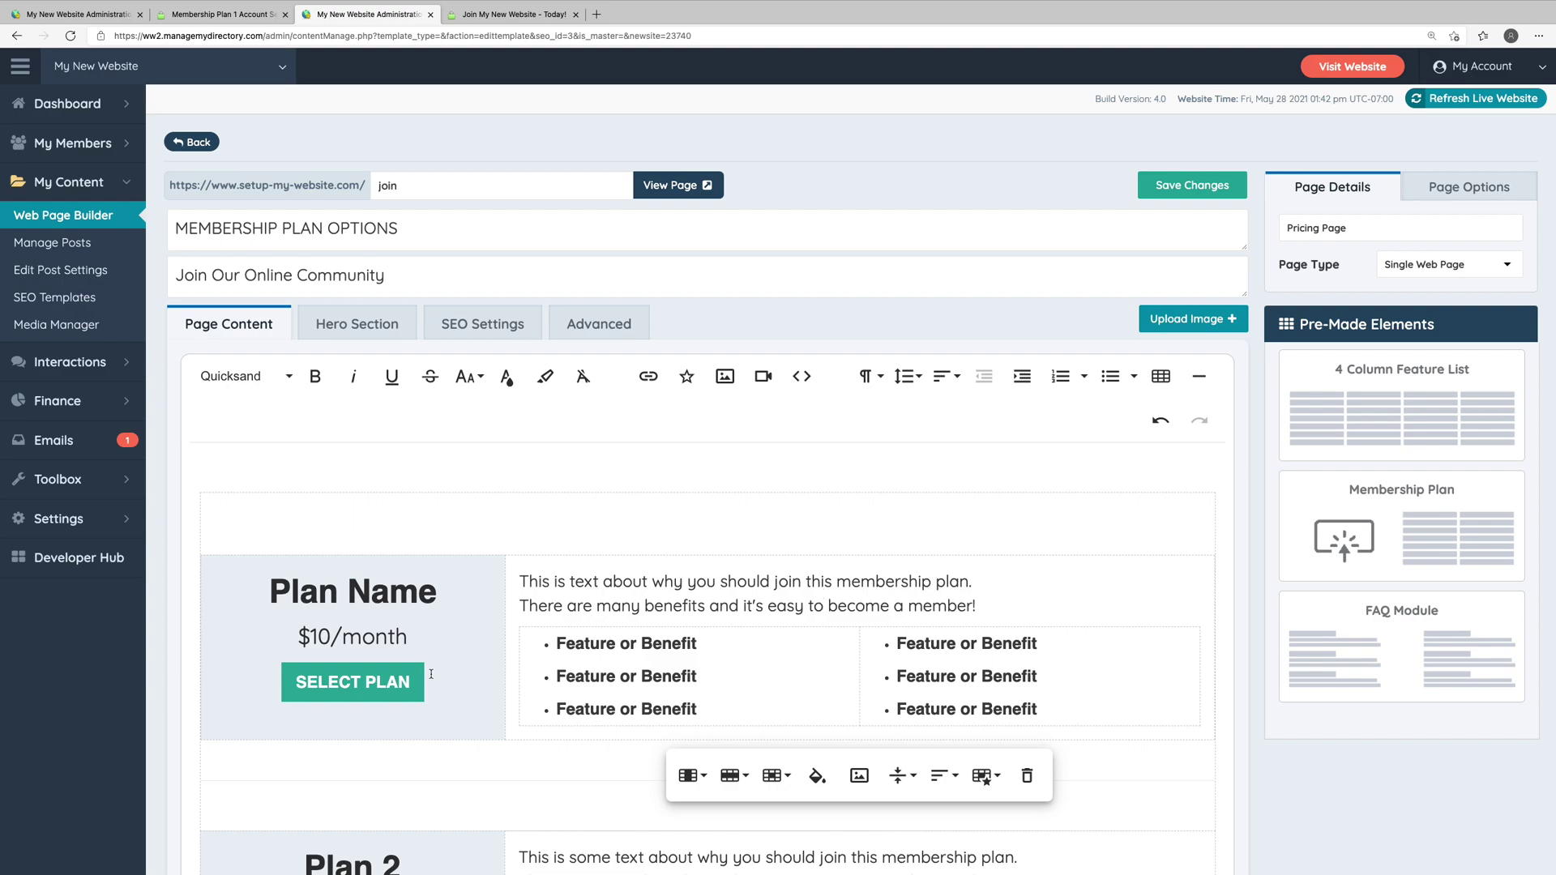
{"action": "left_click", "coordinate": [356, 688]}
{"action": "left_click", "coordinate": [352, 737]}
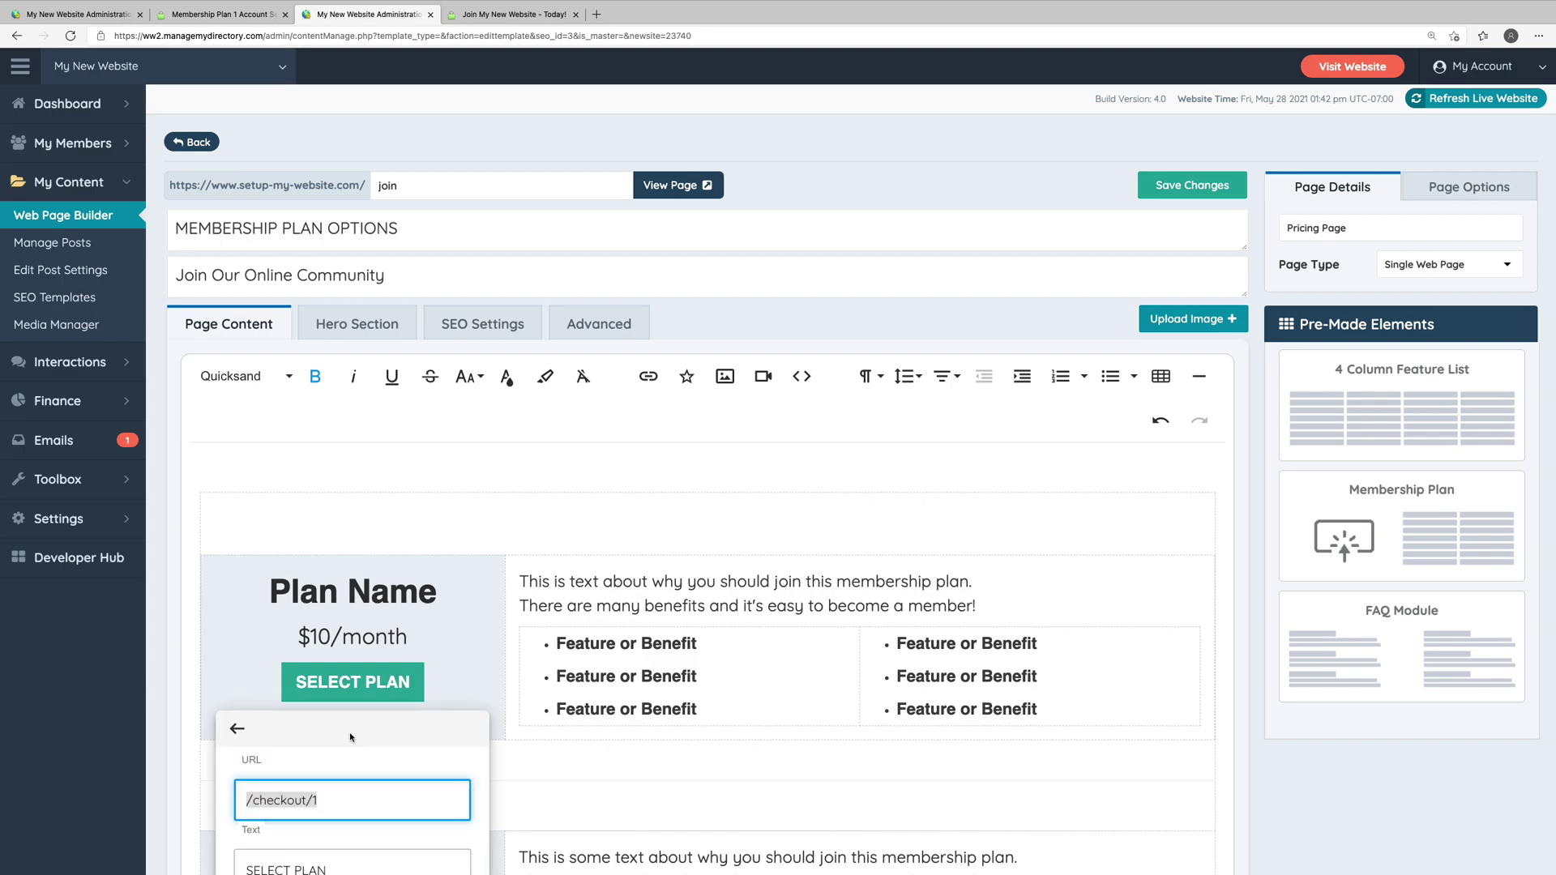
{"action": "scroll", "coordinate": [614, 755], "scroll_direction": "down", "scroll_amount": 10}
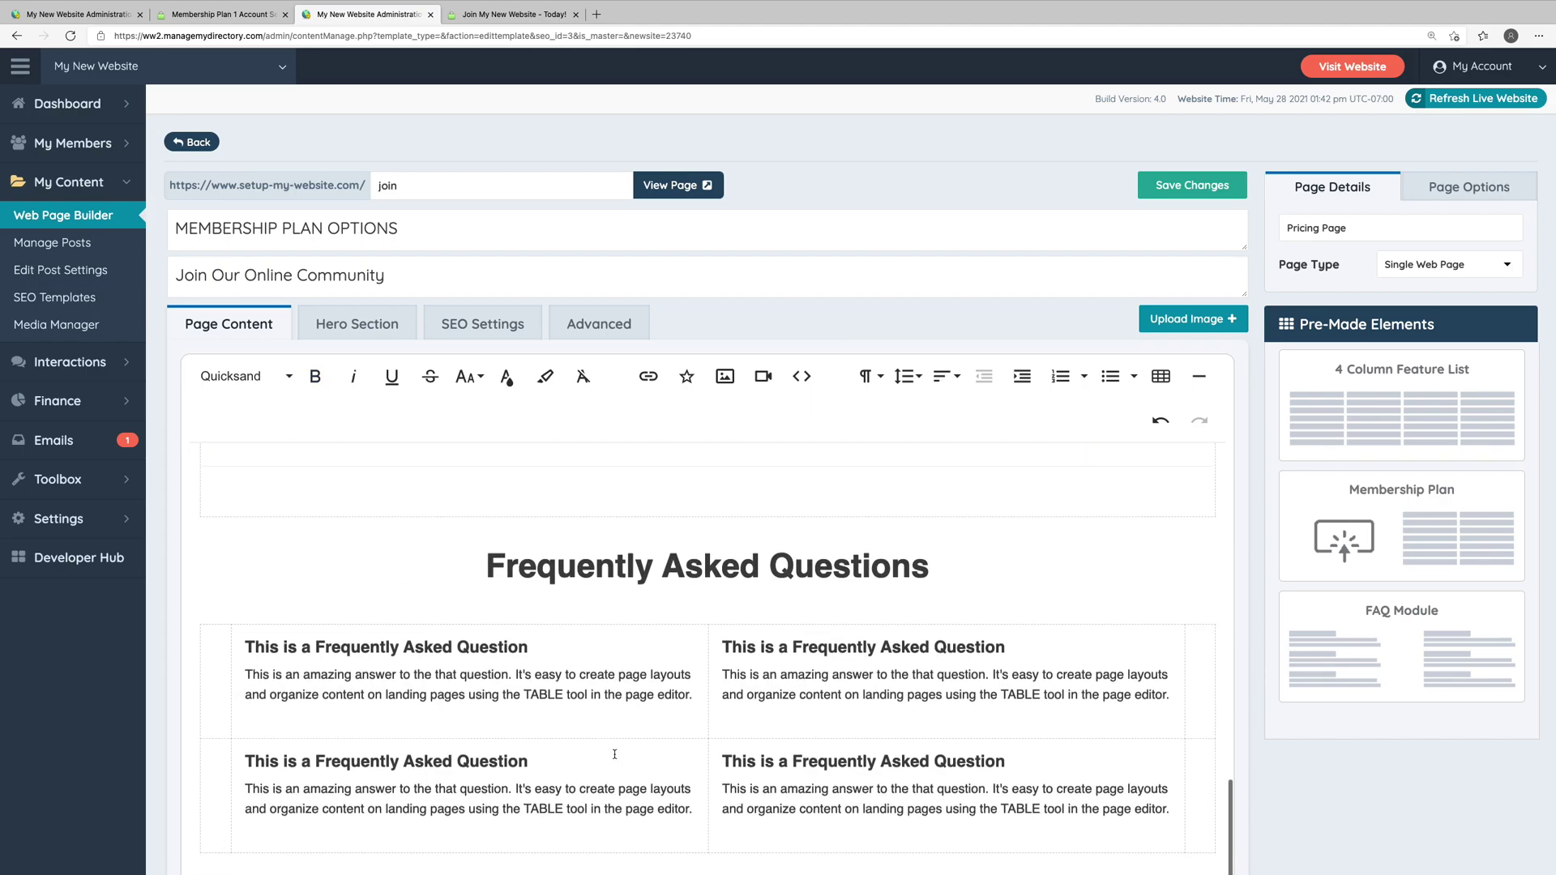
Delete the second row of FAQ questions from the FAQ table
{"action": "scroll", "coordinate": [1328, 749], "scroll_direction": "down", "scroll_amount": 3}
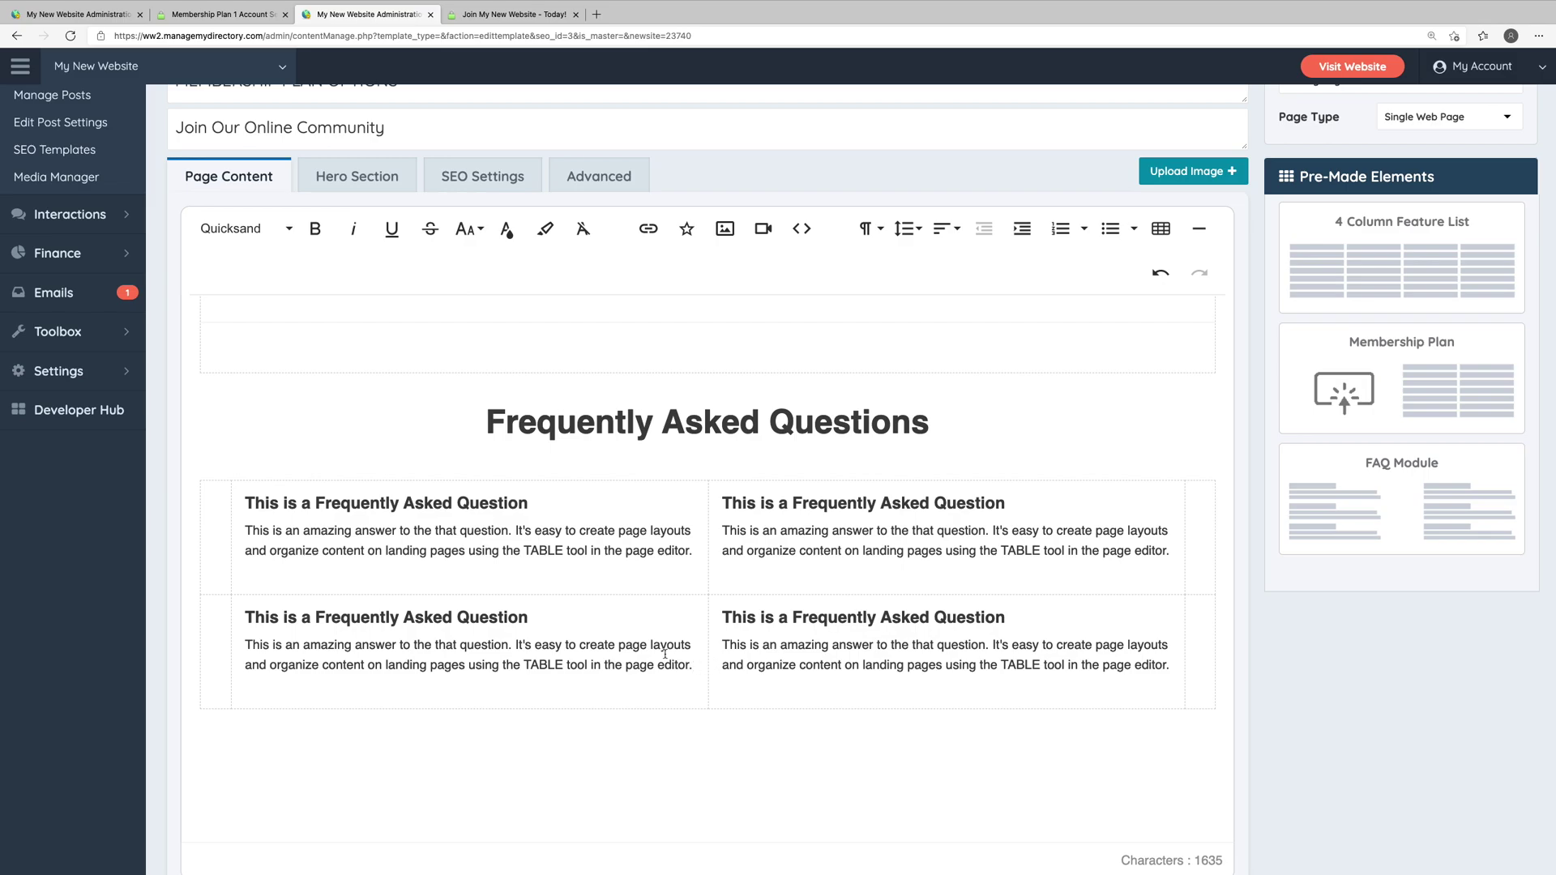
{"action": "left_click", "coordinate": [637, 625]}
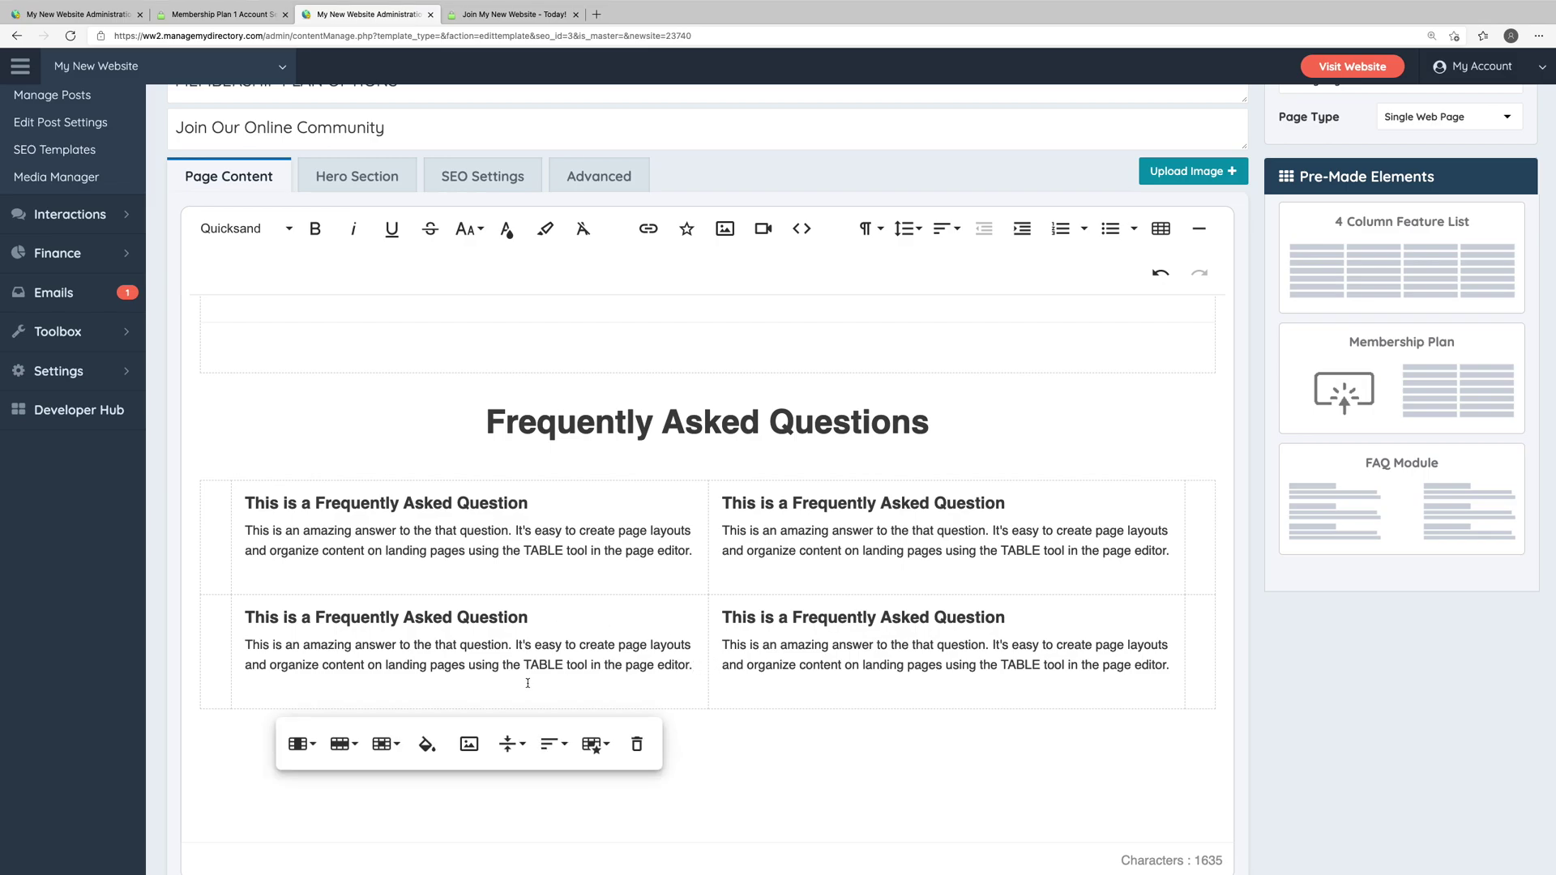
{"action": "left_click", "coordinate": [340, 743]}
{"action": "left_click", "coordinate": [378, 834]}
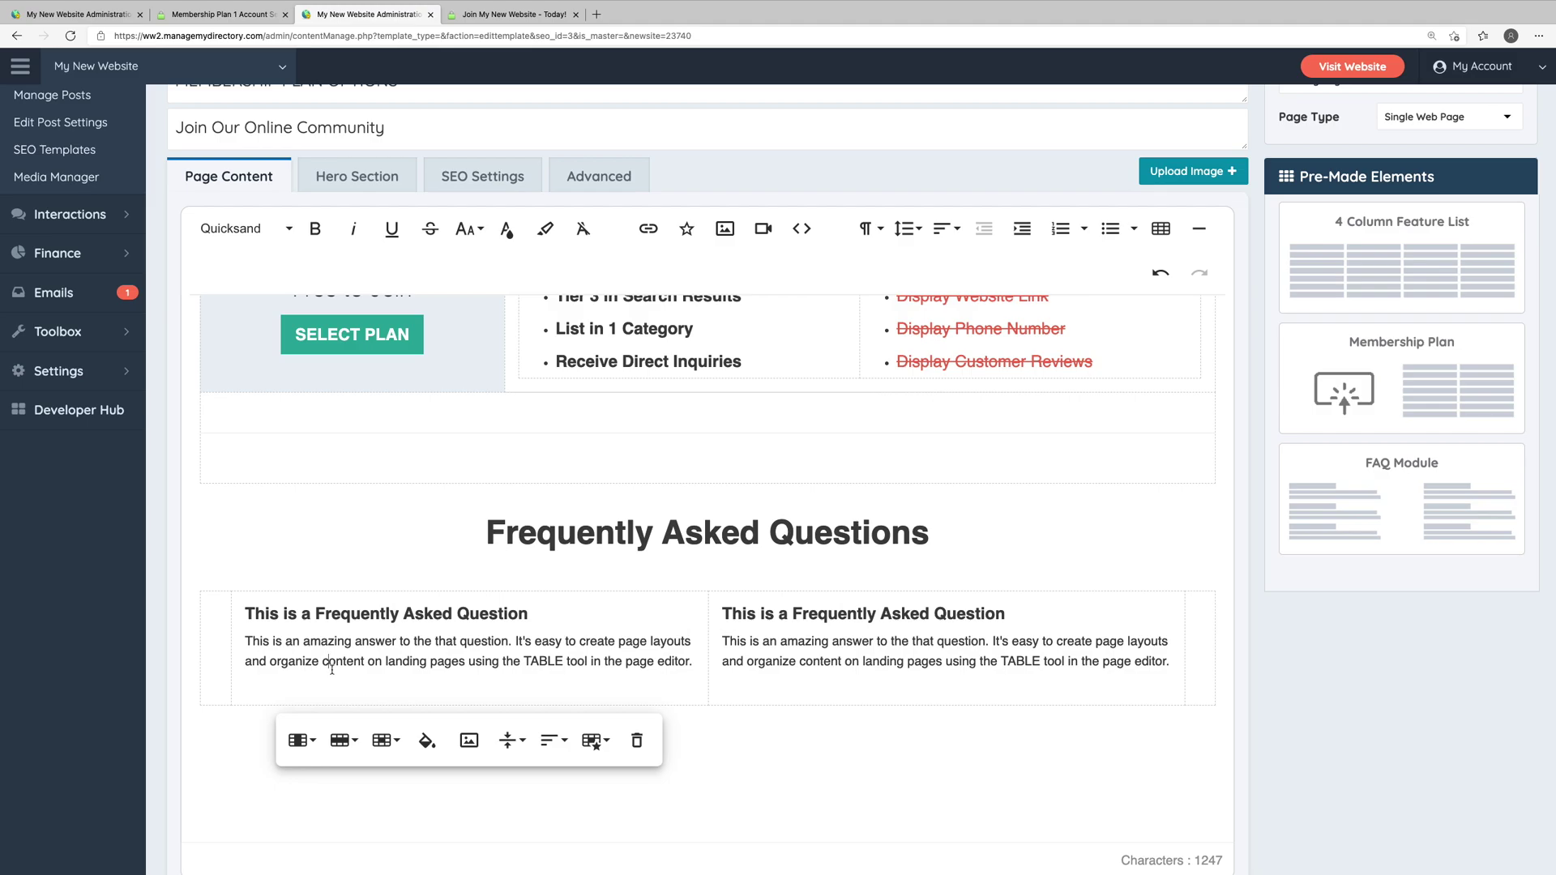
Insert one empty row above and one below the remaining FAQ row
{"action": "left_click", "coordinate": [340, 740]}
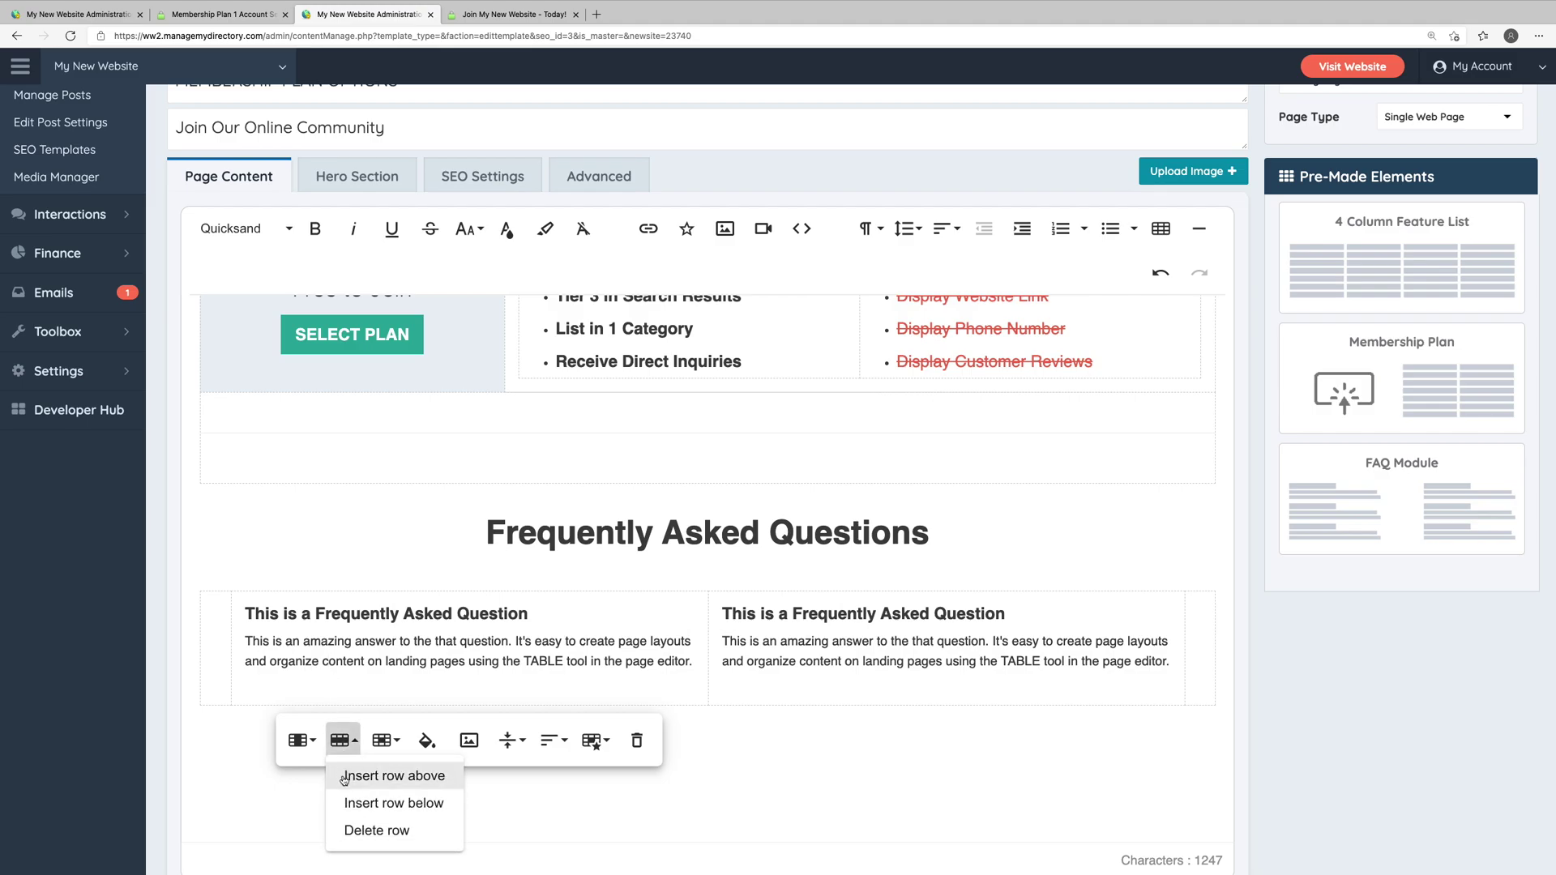
{"action": "left_click", "coordinate": [343, 777]}
{"action": "left_click", "coordinate": [340, 788]}
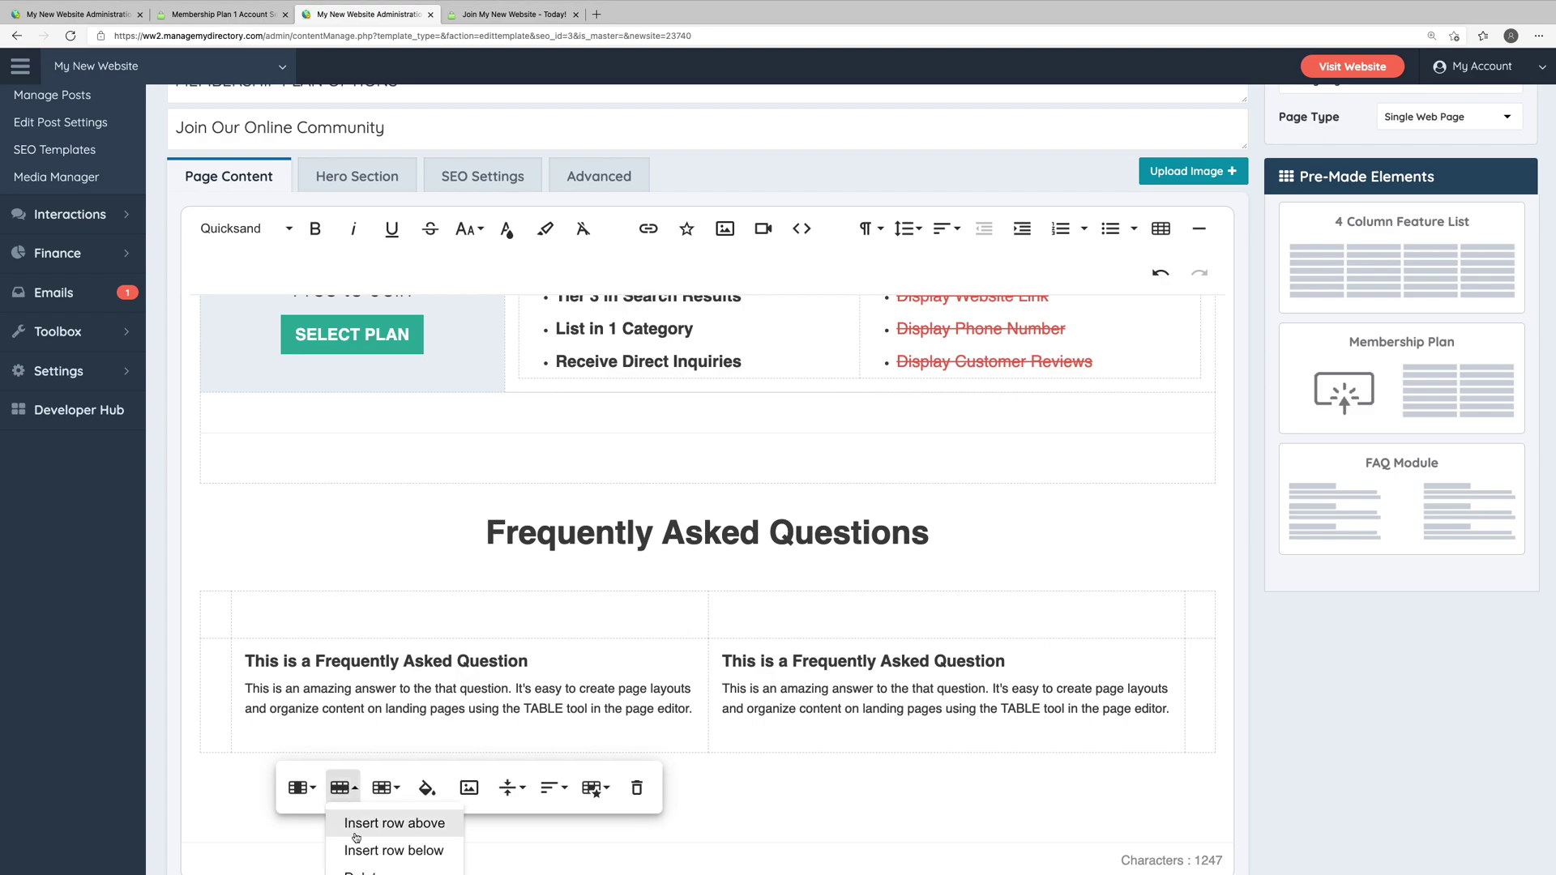
{"action": "left_click", "coordinate": [367, 848]}
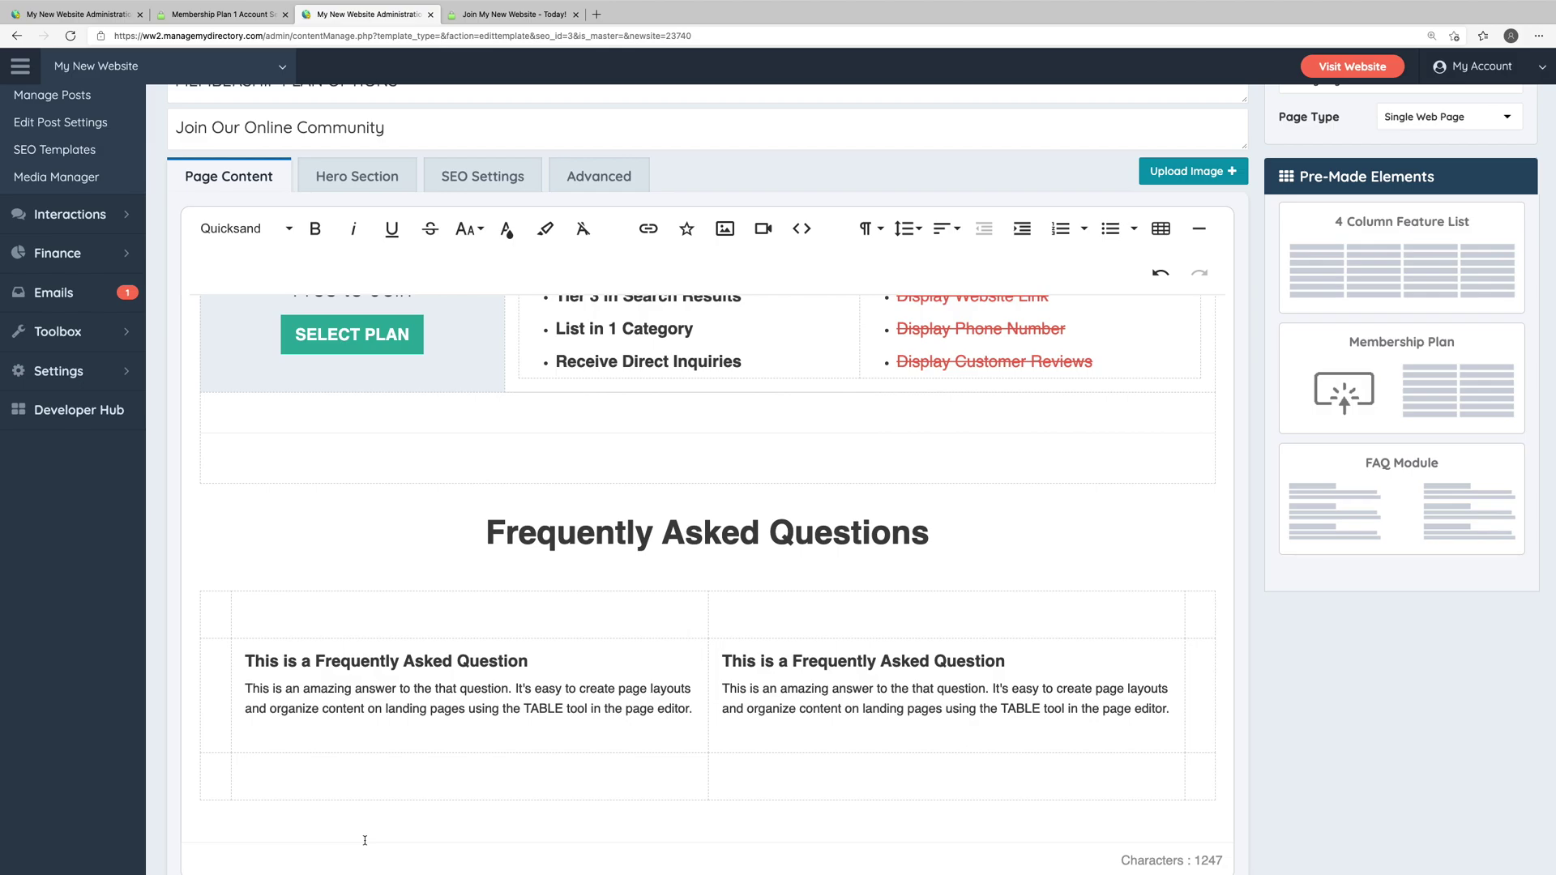
{"action": "scroll", "coordinate": [365, 840], "scroll_direction": "up", "scroll_amount": 10}
Show the Pricing Page SEO settings, with meta title 'Join %%%website_name%%% - Today!' and keywords
{"action": "left_click", "coordinate": [470, 191]}
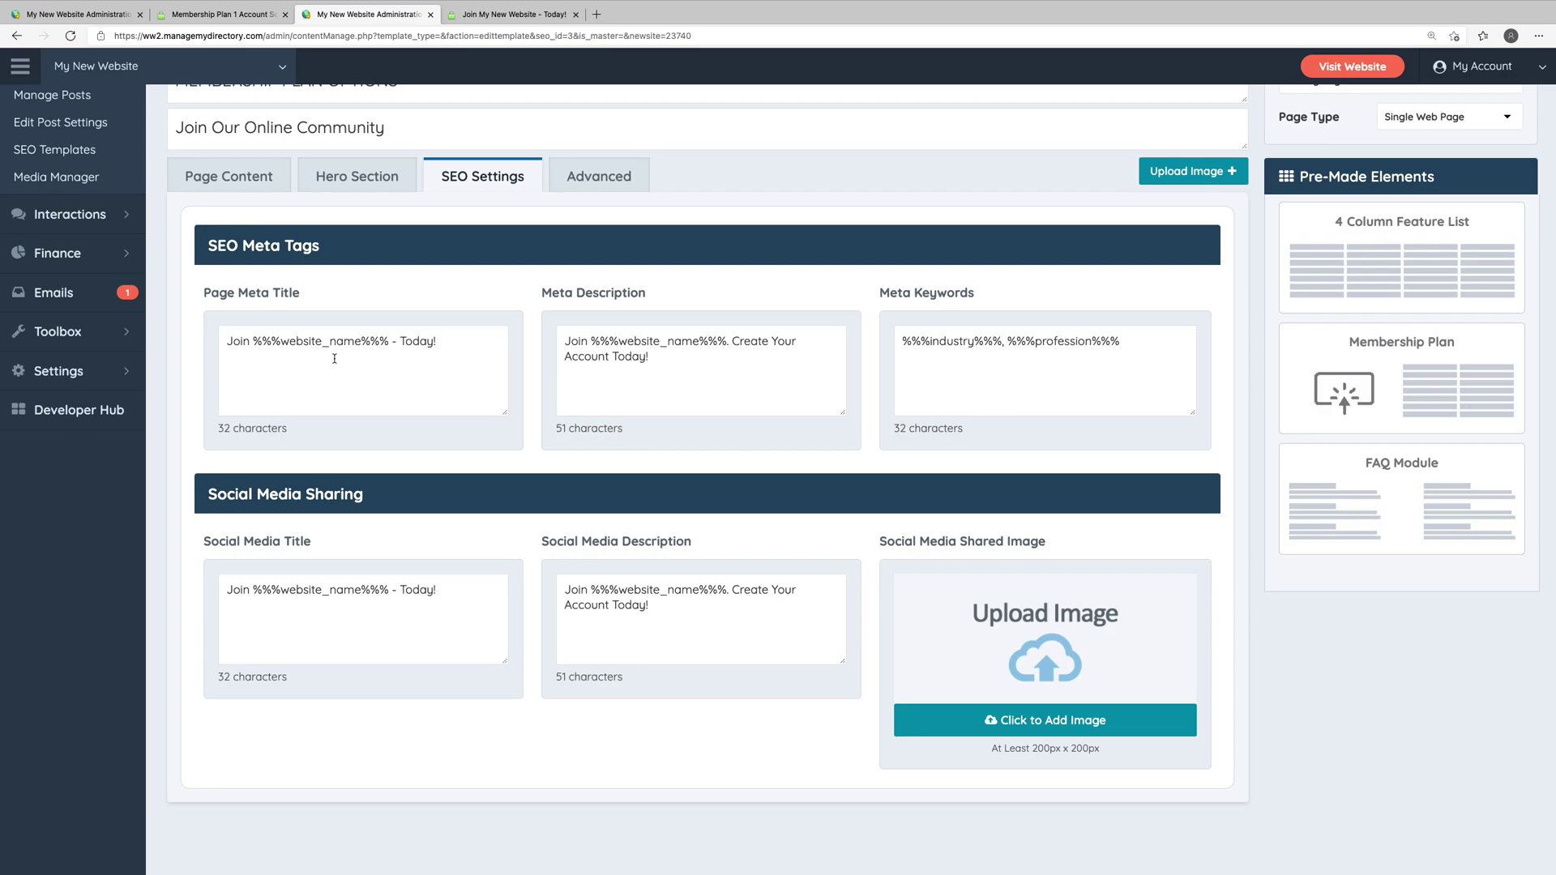
{"action": "scroll", "coordinate": [334, 358], "scroll_direction": "up", "scroll_amount": 3}
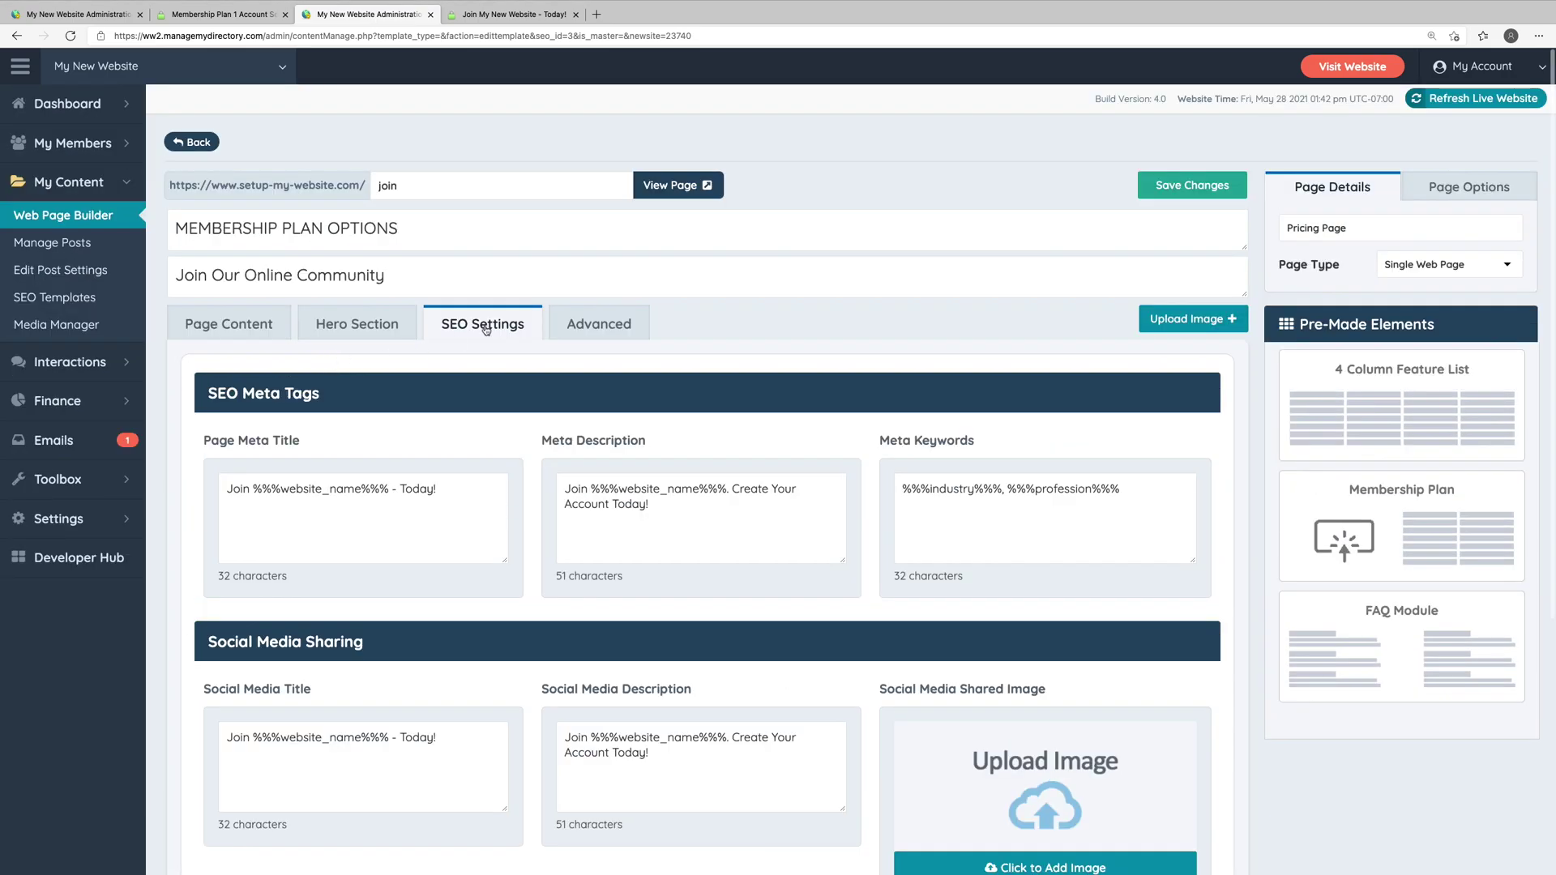
Review the Advanced tab's empty CSS Styles, HEAD Tags and Footer Javascript fields
{"action": "left_click", "coordinate": [571, 326]}
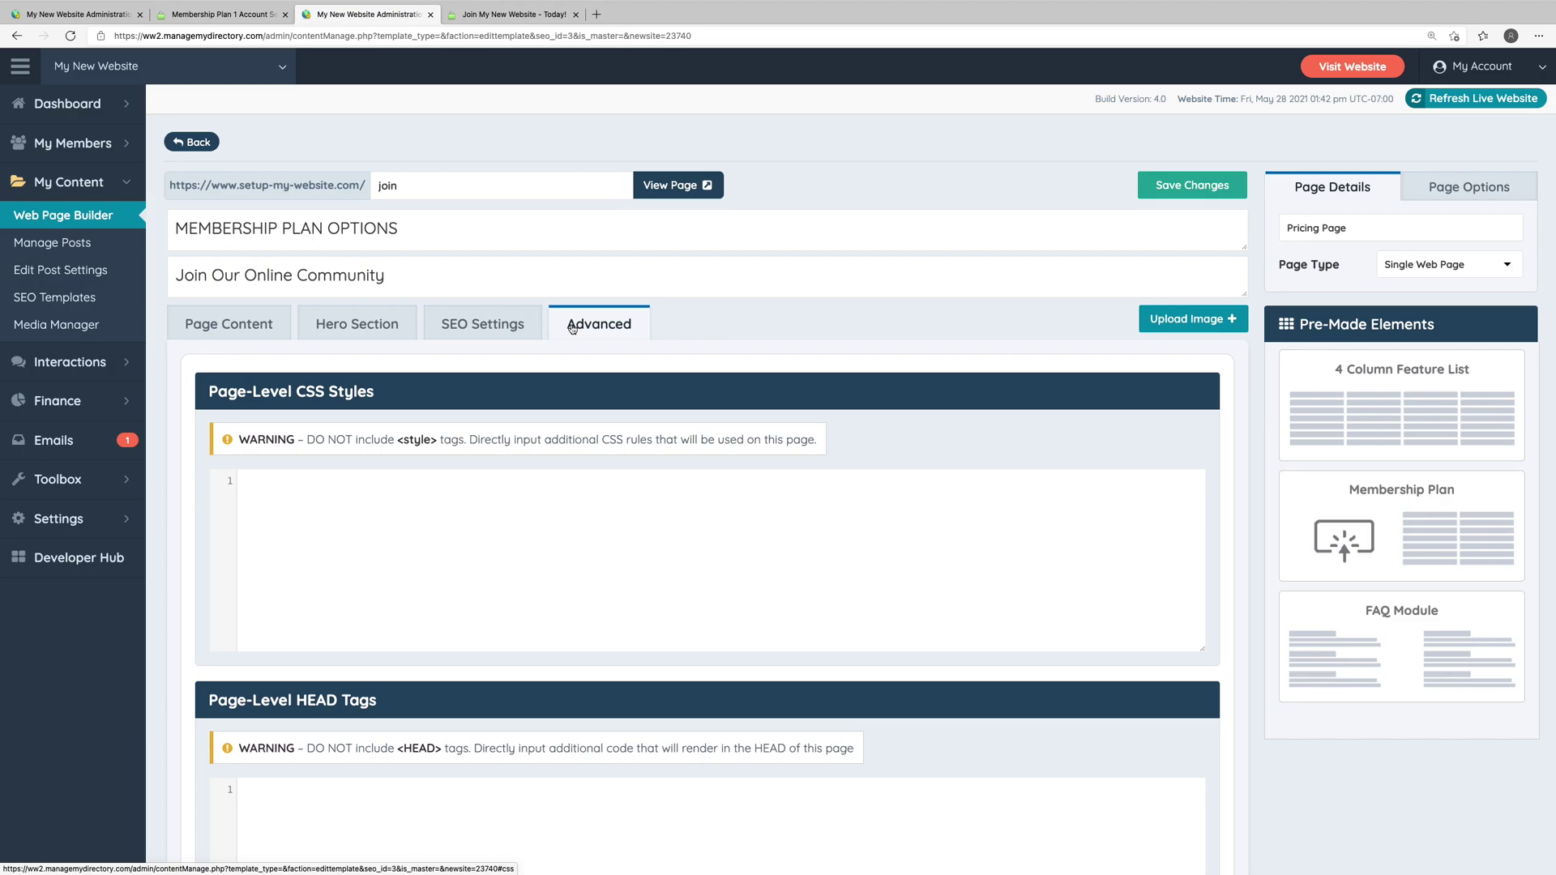
{"action": "scroll", "coordinate": [571, 326], "scroll_direction": "down", "scroll_amount": 7}
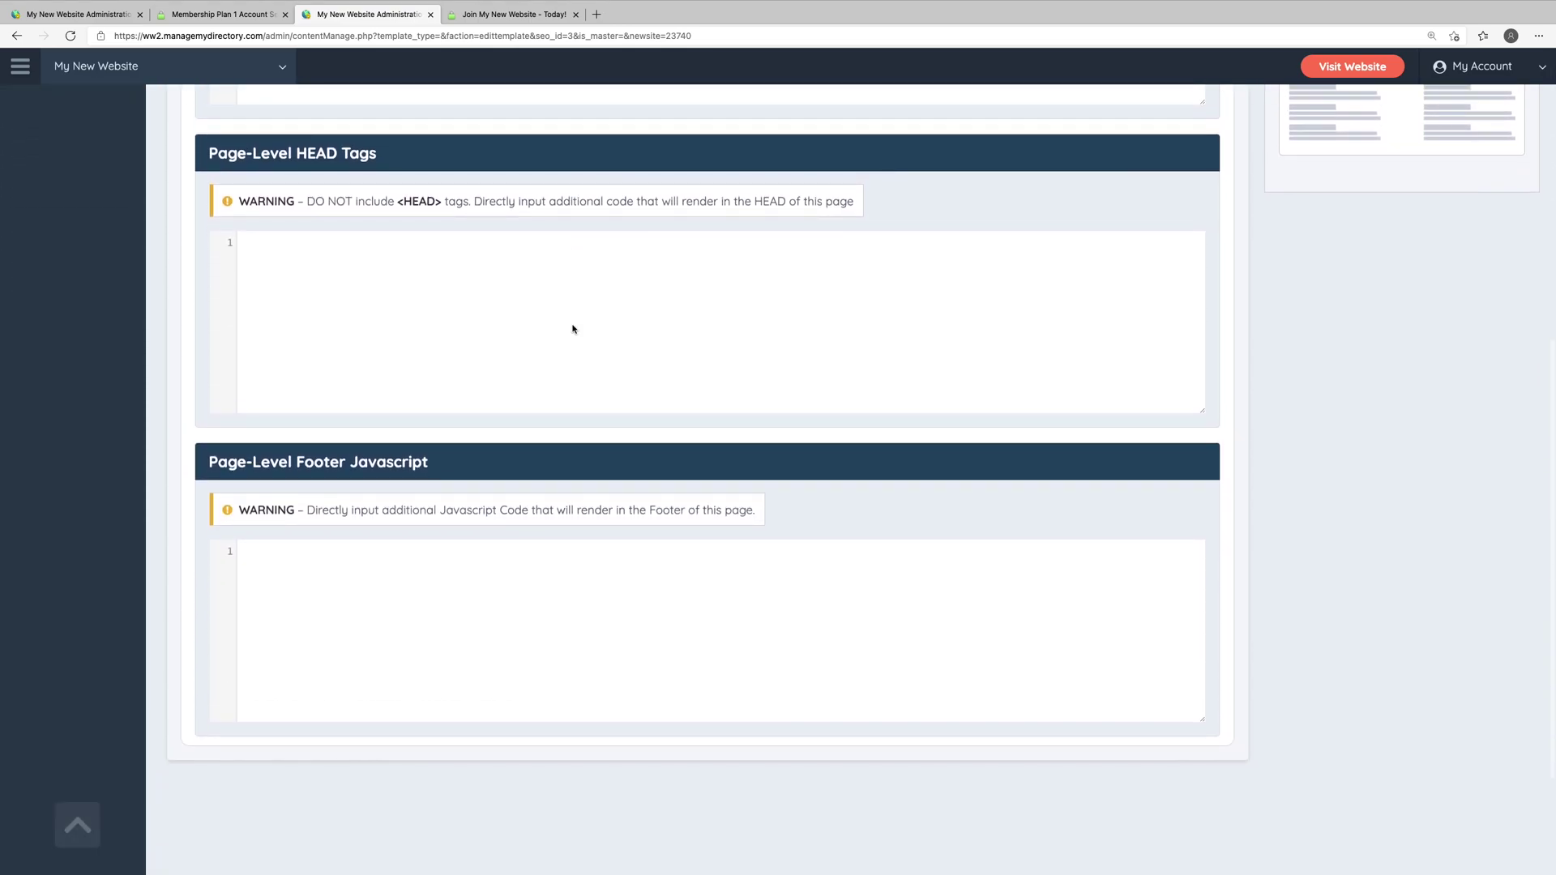
{"action": "scroll", "coordinate": [572, 328], "scroll_direction": "up", "scroll_amount": 7}
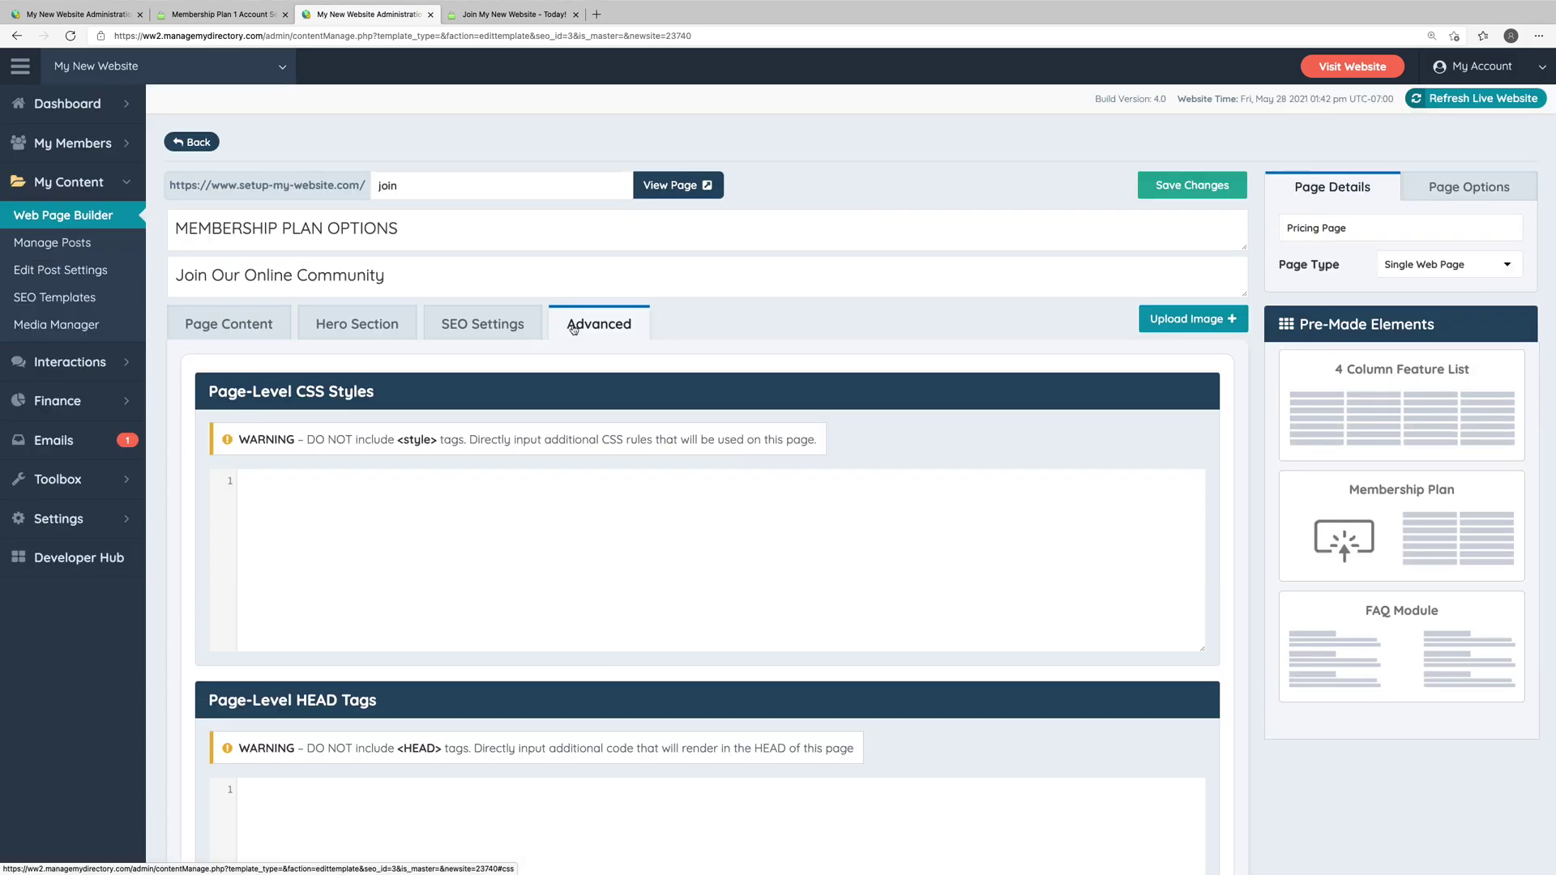